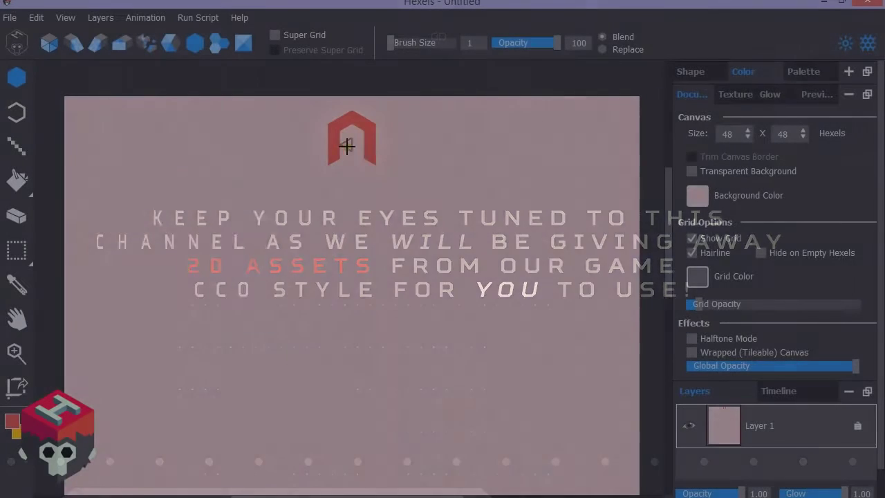
Draw the large red letters T, A and C below the small A, with inward bumps on the large A's legs.
{"action": "mouse_move", "coordinate": [345, 142]}
{"action": "left_mouse_down"}
{"action": "mouse_move", "coordinate": [292, 263]}
{"action": "mouse_move", "coordinate": [517, 205]}
{"action": "mouse_move", "coordinate": [543, 186]}
{"action": "left_mouse_up"}
{"action": "mouse_move", "coordinate": [477, 301]}
{"action": "left_mouse_down"}
{"action": "mouse_move", "coordinate": [501, 315]}
{"action": "mouse_move", "coordinate": [551, 304]}
{"action": "left_mouse_up"}
{"action": "left_click_drag", "start_coordinate": [526, 202], "coordinate": [561, 227]}
{"action": "left_click", "coordinate": [310, 247]}
{"action": "left_click", "coordinate": [394, 247]}
Add flared diagonal legs and a crossbar to the large A, and extend the left end of the T's bar.
{"action": "left_click_drag", "start_coordinate": [418, 309], "coordinate": [418, 323]}
{"action": "left_click_drag", "start_coordinate": [285, 309], "coordinate": [284, 323]}
{"action": "left_click_drag", "start_coordinate": [418, 324], "coordinate": [513, 377]}
{"action": "mouse_move", "coordinate": [190, 309]}
{"action": "left_mouse_down"}
{"action": "mouse_move", "coordinate": [190, 216]}
{"action": "mouse_move", "coordinate": [250, 210]}
{"action": "left_mouse_up"}
{"action": "left_click", "coordinate": [170, 43]}
{"action": "left_click_drag", "start_coordinate": [153, 206], "coordinate": [126, 207]}
{"action": "left_click_drag", "start_coordinate": [329, 247], "coordinate": [367, 246]}
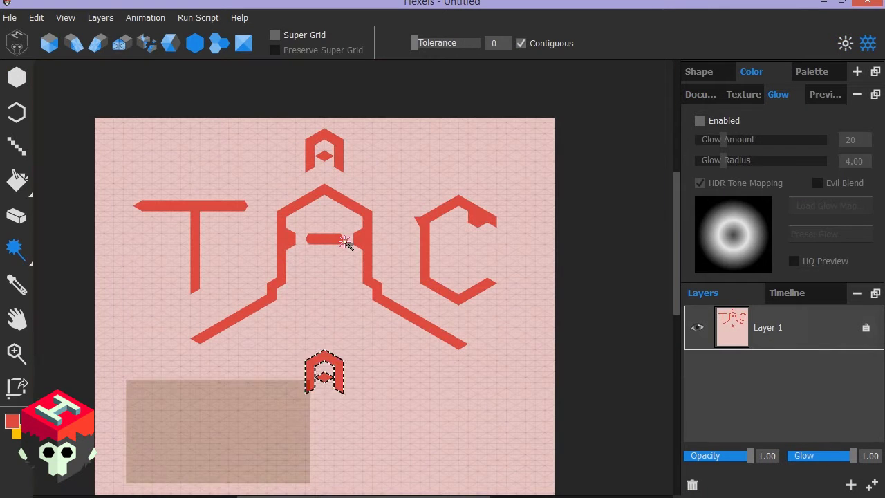
Reshape the third small A into a D by erasing its crossbar and closing its base with a pasted copy.
{"action": "scroll", "coordinate": [353, 443], "scroll_direction": "up", "scroll_amount": 5}
{"action": "left_click", "coordinate": [17, 215]}
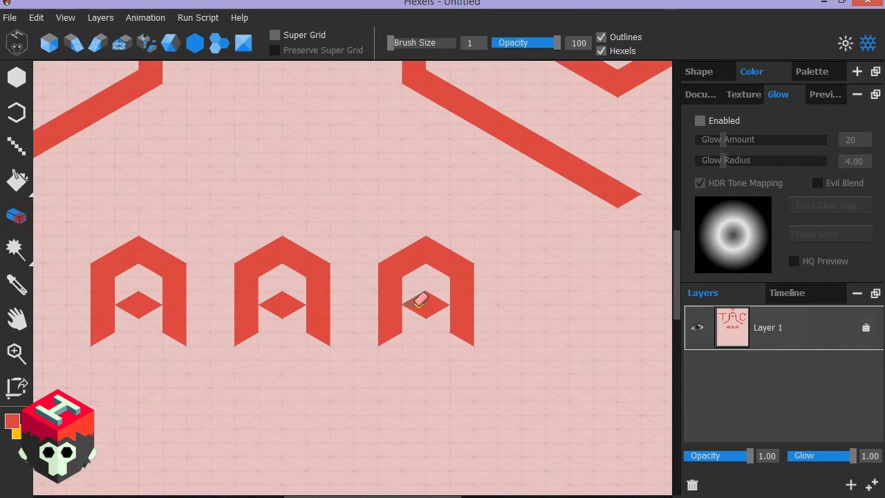
{"action": "left_click_drag", "start_coordinate": [417, 304], "coordinate": [438, 305]}
{"action": "left_click", "coordinate": [16, 145]}
{"action": "left_click", "coordinate": [17, 249]}
{"action": "left_click_drag", "start_coordinate": [365, 231], "coordinate": [518, 356]}
{"action": "key", "text": "ctrl+c"}
{"action": "key", "text": "ctrl+v"}
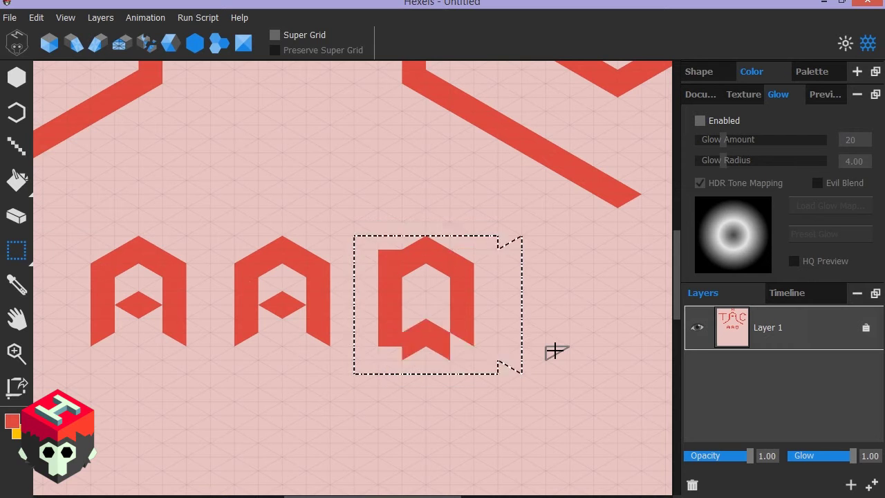
{"action": "key", "text": "Up"}
Square off the upper-left corner of the middle small letter so it reads as an N.
{"action": "key", "text": "e"}
{"action": "left_click", "coordinate": [17, 146]}
{"action": "left_click_drag", "start_coordinate": [276, 248], "coordinate": [246, 255]}
{"action": "left_click", "coordinate": [244, 253]}
{"action": "scroll", "coordinate": [280, 351], "scroll_direction": "down", "scroll_amount": 5}
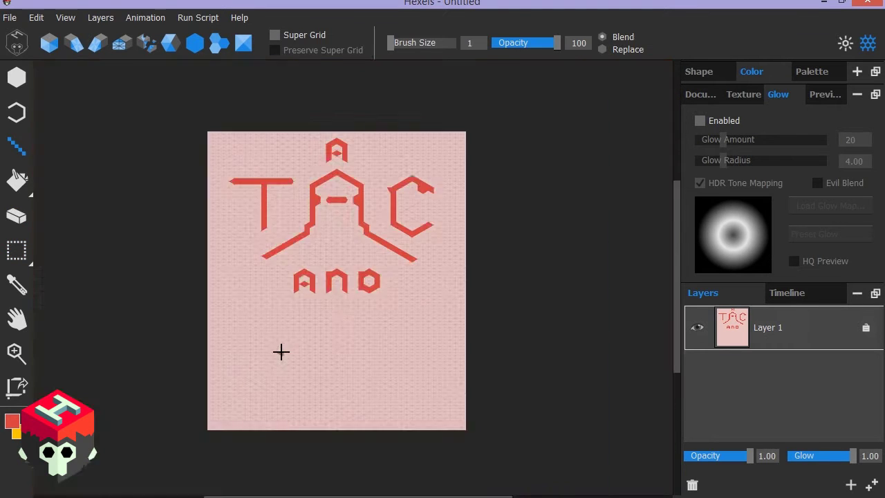
Redraw the T's top bar and erase the stray spur on the C.
{"action": "scroll", "coordinate": [354, 212], "scroll_direction": "up", "scroll_amount": 3}
{"action": "left_click_drag", "start_coordinate": [95, 146], "coordinate": [204, 146]}
{"action": "left_click", "coordinate": [17, 215]}
{"action": "left_click", "coordinate": [527, 171]}
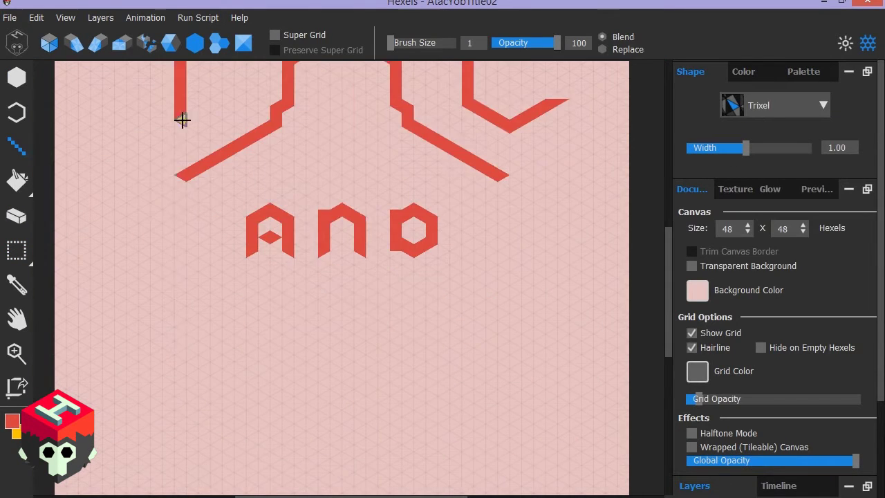
Draw the large red letters of the word YOB beneath AND, using straight lines carried down from the T and C.
{"action": "left_click_drag", "start_coordinate": [181, 118], "coordinate": [182, 477]}
{"action": "left_click_drag", "start_coordinate": [474, 103], "coordinate": [474, 484]}
{"action": "mouse_move", "coordinate": [185, 345]}
{"action": "left_mouse_down"}
{"action": "mouse_move", "coordinate": [270, 291]}
{"action": "mouse_move", "coordinate": [279, 266]}
{"action": "left_mouse_up"}
{"action": "left_click_drag", "start_coordinate": [171, 477], "coordinate": [171, 387]}
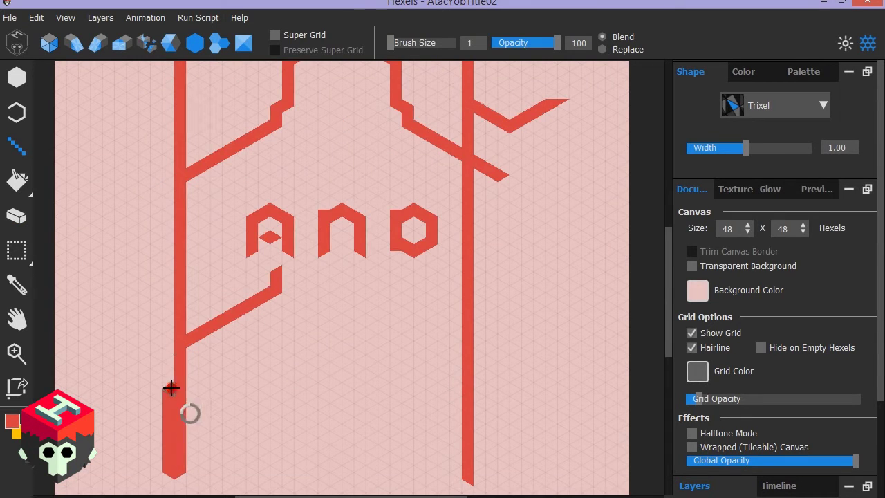
{"action": "left_click_drag", "start_coordinate": [551, 182], "coordinate": [551, 131]}
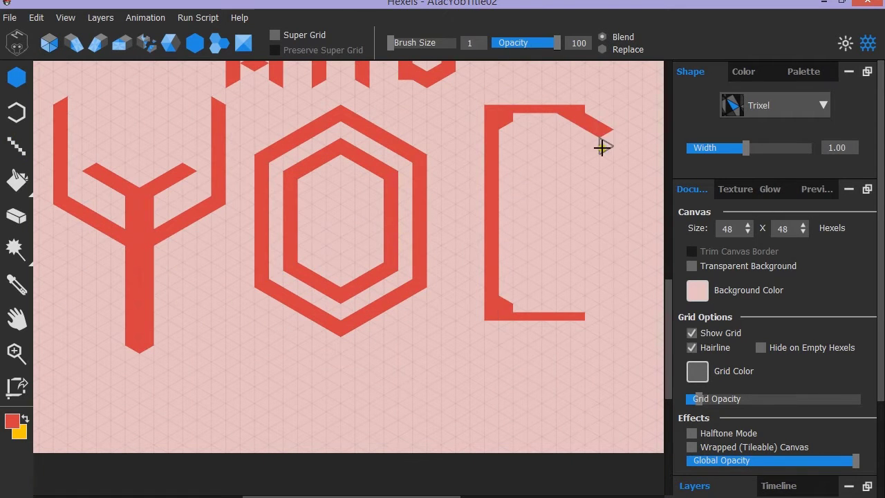
{"action": "left_click_drag", "start_coordinate": [616, 135], "coordinate": [621, 270]}
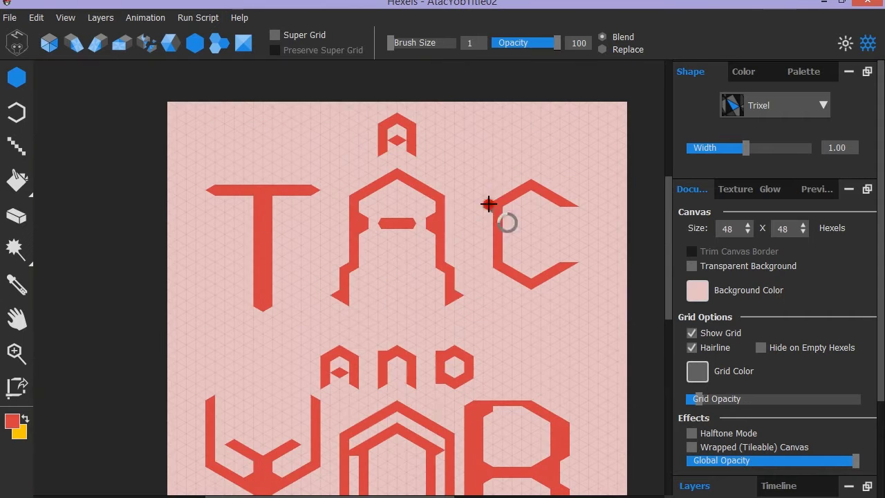
Thicken the strokes of the large C, A, T and O by painting red trixels along their edges.
{"action": "left_click_drag", "start_coordinate": [484, 271], "coordinate": [531, 291]}
{"action": "left_click_drag", "start_coordinate": [459, 283], "coordinate": [449, 192]}
{"action": "left_click_drag", "start_coordinate": [344, 264], "coordinate": [344, 192]}
{"action": "left_click_drag", "start_coordinate": [354, 186], "coordinate": [442, 186]}
{"action": "left_click_drag", "start_coordinate": [535, 195], "coordinate": [551, 201]}
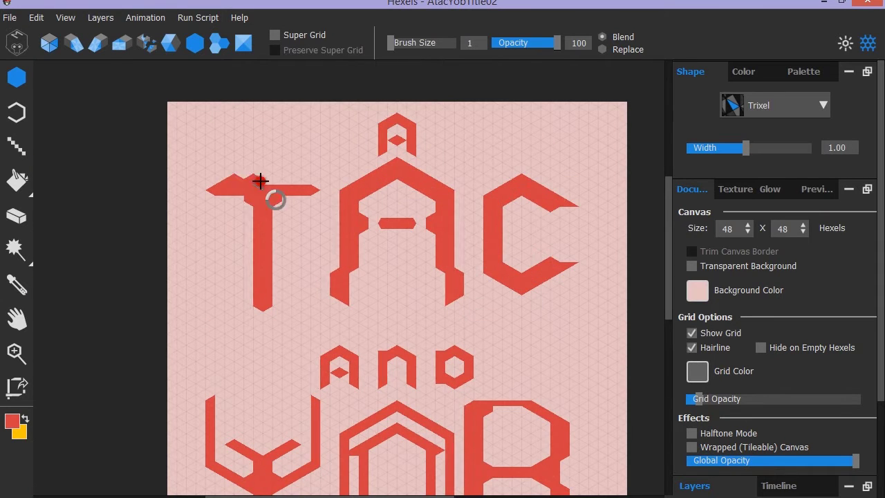
{"action": "key", "text": "e"}
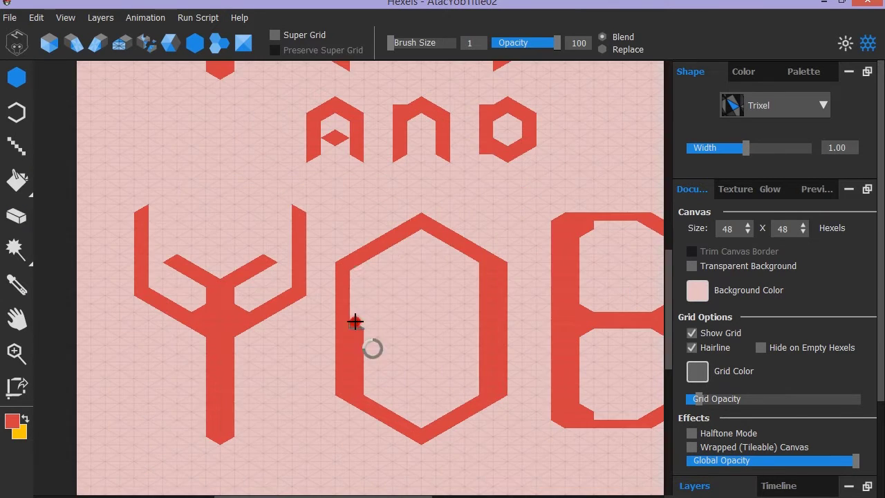
{"action": "left_click_drag", "start_coordinate": [355, 322], "coordinate": [454, 408]}
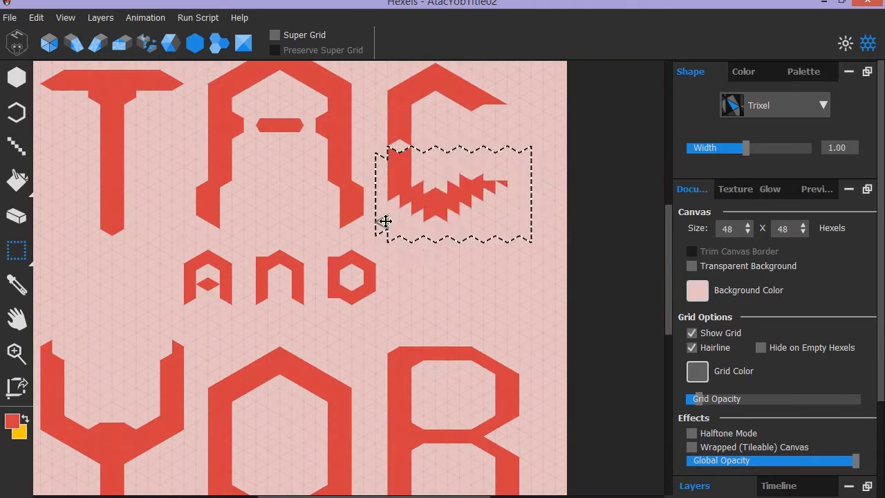
Adjust the lower part of the large C and thicken the right-hand bracket around the word AND.
{"action": "left_click_drag", "start_coordinate": [375, 191], "coordinate": [510, 316]}
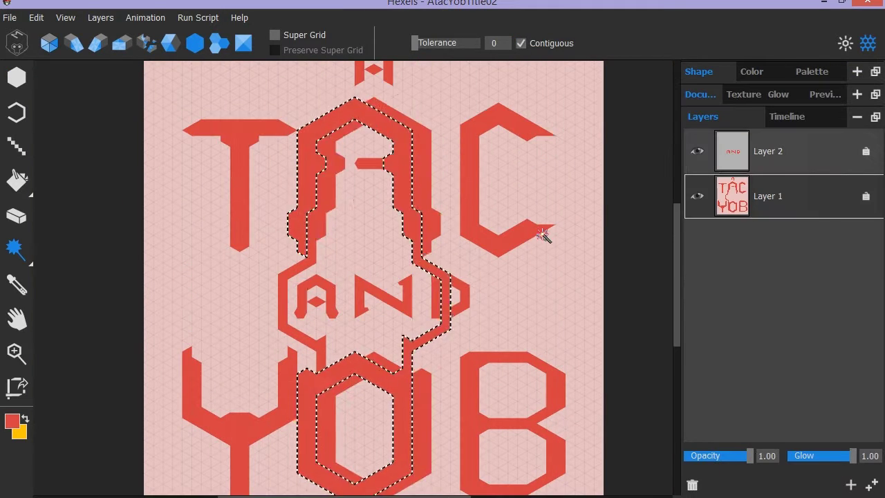
{"action": "left_click", "coordinate": [725, 164]}
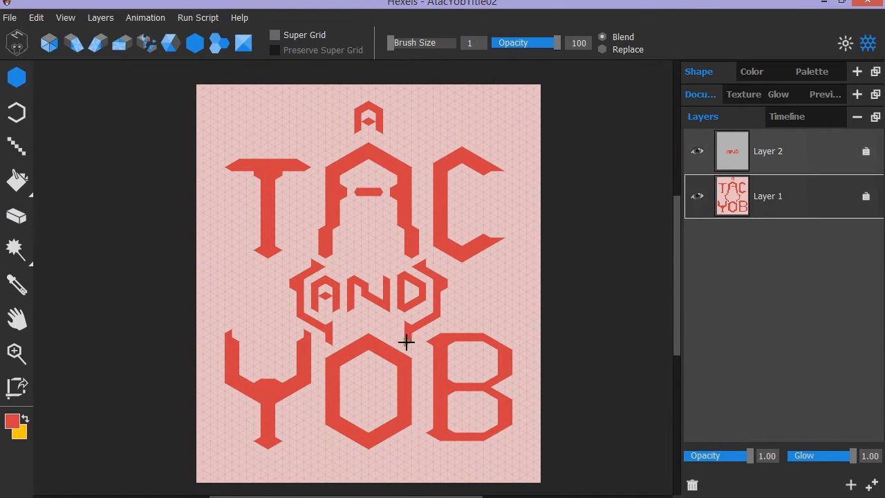
{"action": "left_click_drag", "start_coordinate": [441, 312], "coordinate": [451, 293]}
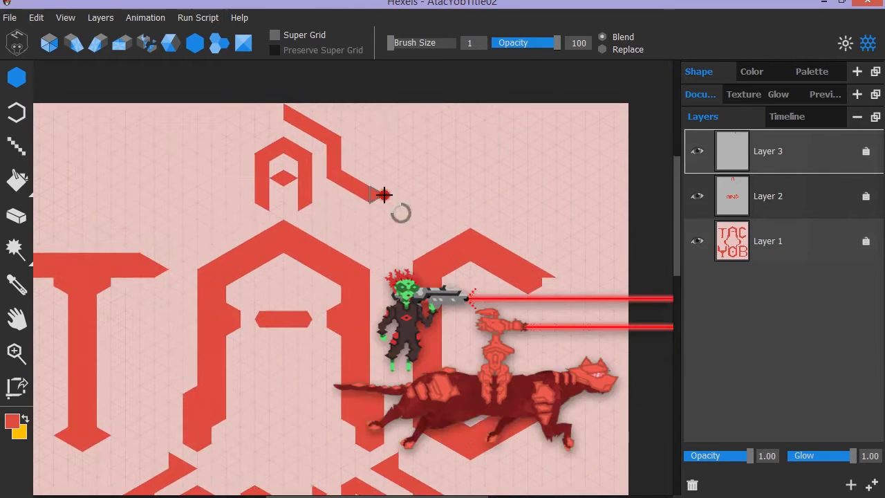
Draw the red border line around the upper-right and right side of the lettering on Layer 3.
{"action": "key", "text": "l"}
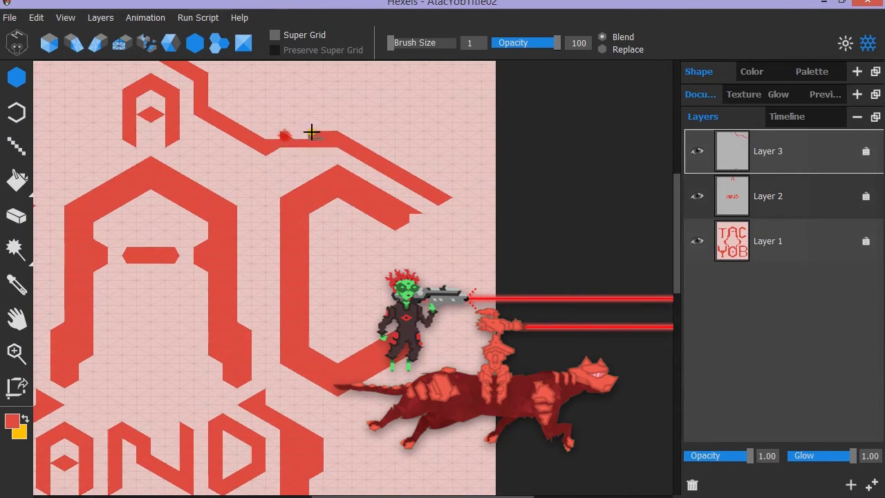
{"action": "left_click_drag", "start_coordinate": [311, 132], "coordinate": [270, 146]}
{"action": "scroll", "coordinate": [429, 207], "scroll_direction": "up", "scroll_amount": 1}
{"action": "left_click_drag", "start_coordinate": [445, 282], "coordinate": [446, 448]}
{"action": "scroll", "coordinate": [446, 442], "scroll_direction": "down", "scroll_amount": 3}
{"action": "left_click_drag", "start_coordinate": [444, 199], "coordinate": [367, 237]}
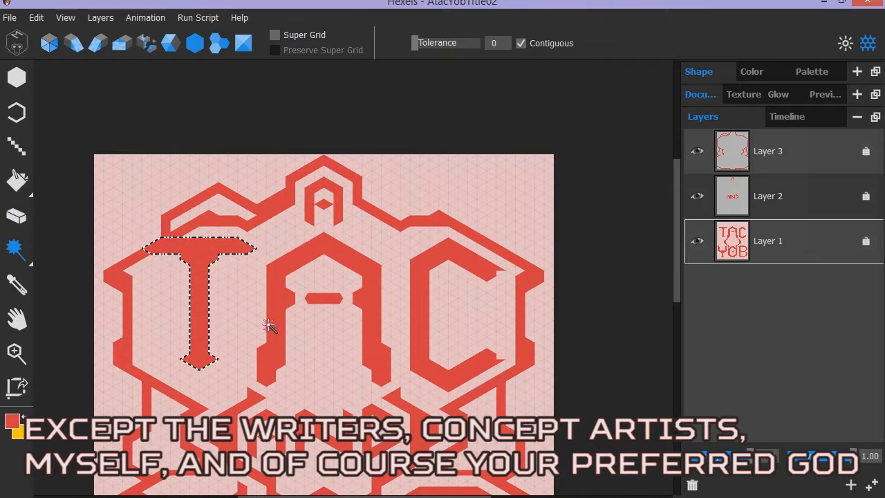
Draw purple crossing bands behind the large A on Layer 5.
{"action": "scroll", "coordinate": [269, 325], "scroll_direction": "down", "scroll_amount": 4}
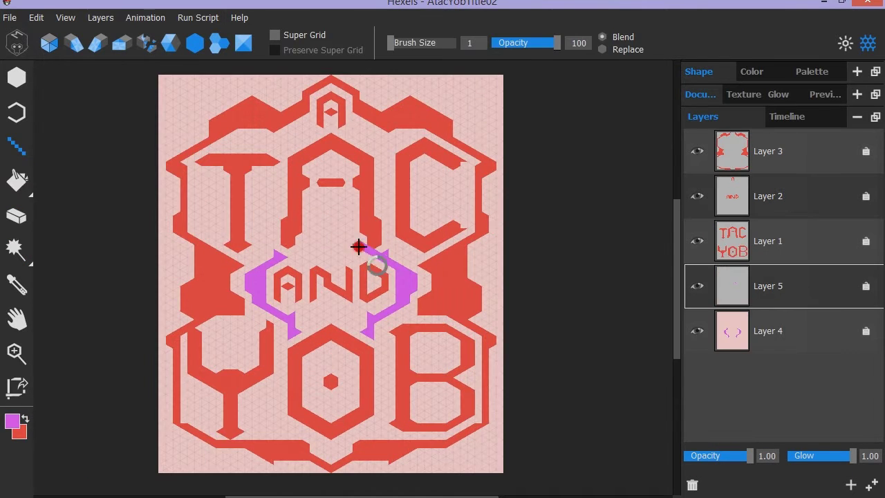
{"action": "left_click_drag", "start_coordinate": [384, 128], "coordinate": [366, 199]}
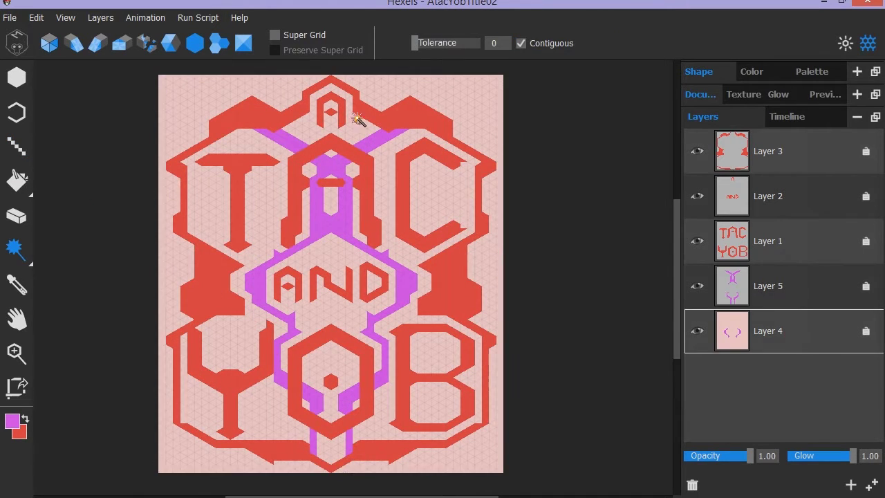
{"action": "key", "text": "b"}
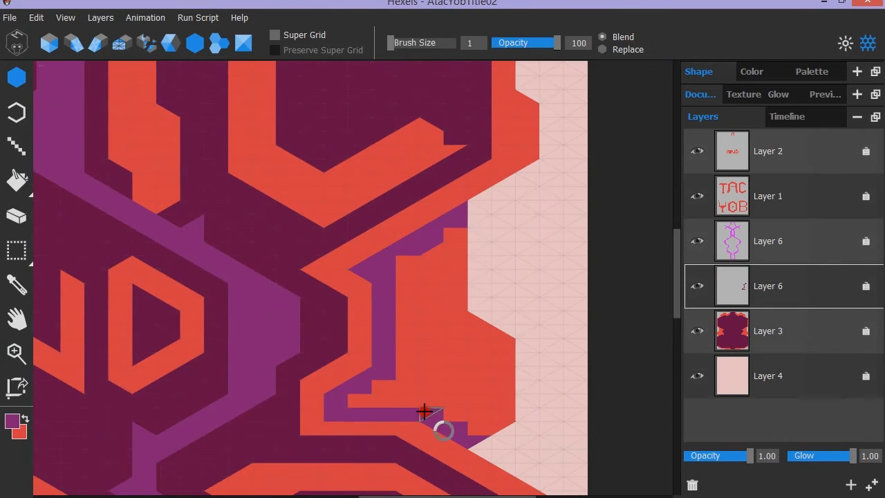
Outline and fill the panel at the right of AND with purple on Layer 6, and select it with the magic wand.
{"action": "left_click_drag", "start_coordinate": [456, 239], "coordinate": [501, 422]}
{"action": "left_click", "coordinate": [17, 180]}
{"action": "left_click", "coordinate": [438, 332]}
{"action": "left_click", "coordinate": [17, 250]}
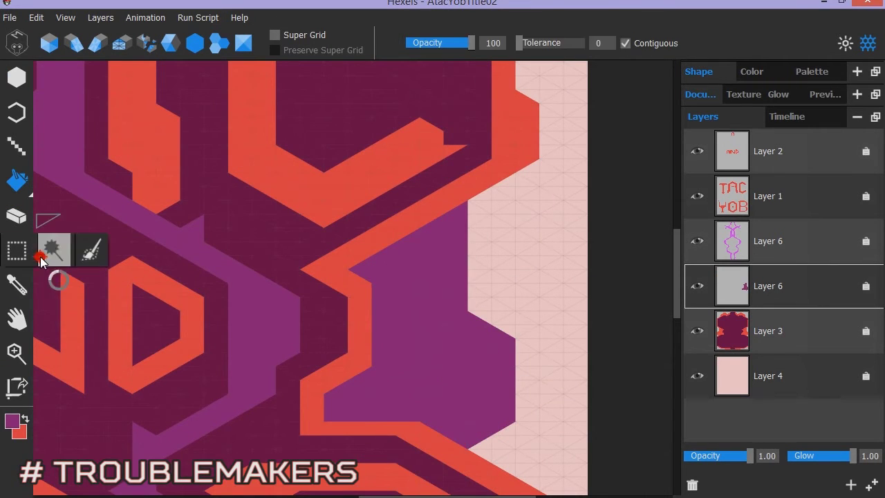
{"action": "left_click", "coordinate": [55, 249]}
{"action": "left_click", "coordinate": [438, 346]}
Paint the panel area along the lower border on Layer 6.
{"action": "scroll", "coordinate": [298, 263], "scroll_direction": "down", "scroll_amount": 3}
{"action": "left_click", "coordinate": [17, 180]}
{"action": "key", "text": "b"}
{"action": "scroll", "coordinate": [351, 444], "scroll_direction": "up", "scroll_amount": 3}
{"action": "middle_click_drag", "start_coordinate": [331, 407], "coordinate": [426, 192]}
{"action": "left_click_drag", "start_coordinate": [351, 356], "coordinate": [325, 332]}
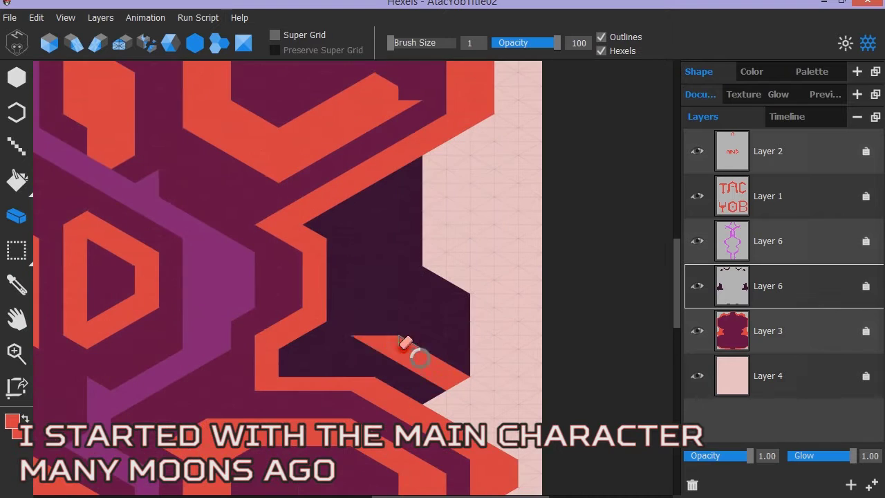
Erase diagonal strips from the dark panels on both sides of AND on Layer 6.
{"action": "left_click_drag", "start_coordinate": [405, 344], "coordinate": [339, 284]}
{"action": "left_click", "coordinate": [767, 330]}
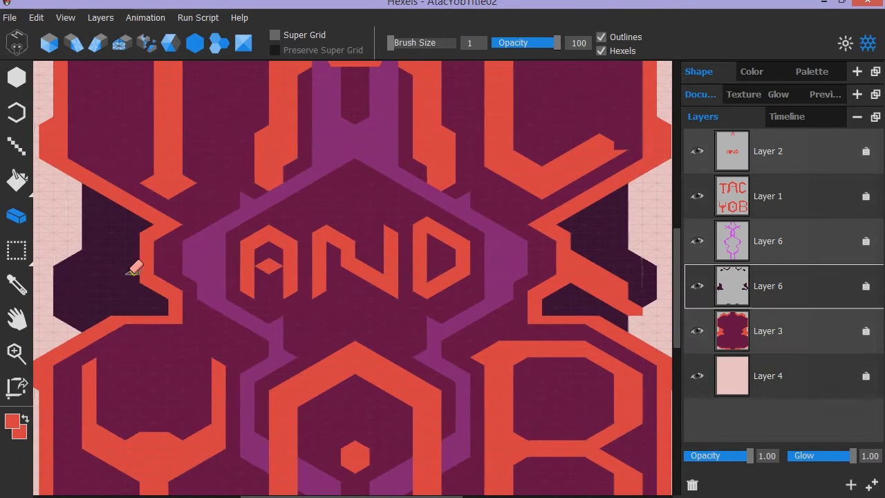
{"action": "mouse_move", "coordinate": [131, 273]}
{"action": "left_mouse_down"}
{"action": "mouse_move", "coordinate": [61, 316]}
{"action": "mouse_move", "coordinate": [79, 306]}
{"action": "left_mouse_up"}
{"action": "left_click", "coordinate": [767, 330]}
Fill the upper and lower inner corners of the large C with red on Layer 1.
{"action": "scroll", "coordinate": [354, 277], "scroll_direction": "down", "scroll_amount": 2}
{"action": "left_click", "coordinate": [767, 196]}
{"action": "left_click", "coordinate": [16, 77]}
{"action": "left_click", "coordinate": [483, 196]}
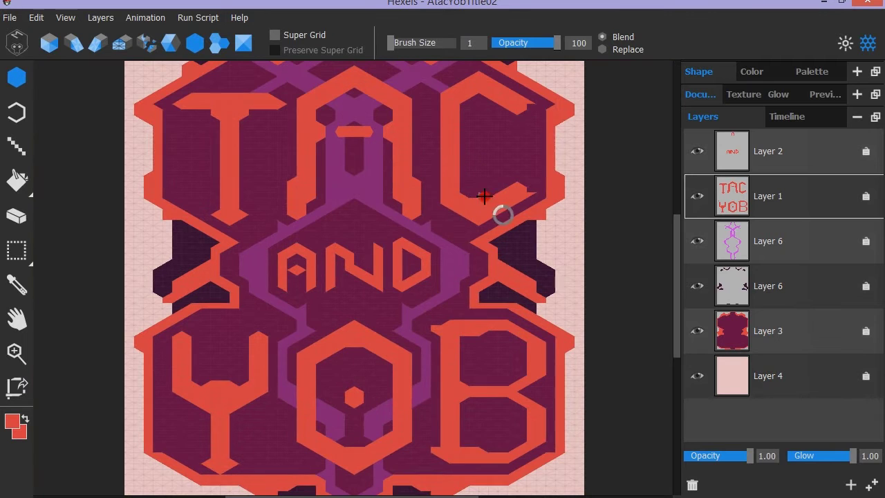
{"action": "scroll", "coordinate": [530, 214], "scroll_direction": "up", "scroll_amount": 1}
{"action": "left_click", "coordinate": [485, 186]}
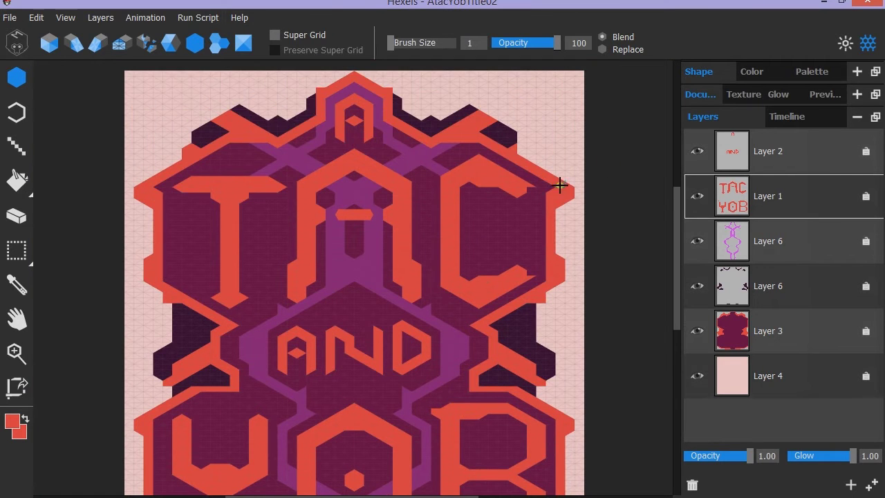
{"action": "scroll", "coordinate": [244, 132], "scroll_direction": "down", "scroll_amount": 3}
{"action": "scroll", "coordinate": [205, 178], "scroll_direction": "up", "scroll_amount": 3}
Erase the tips at the bottom of the large A's two feet.
{"action": "key", "text": "e"}
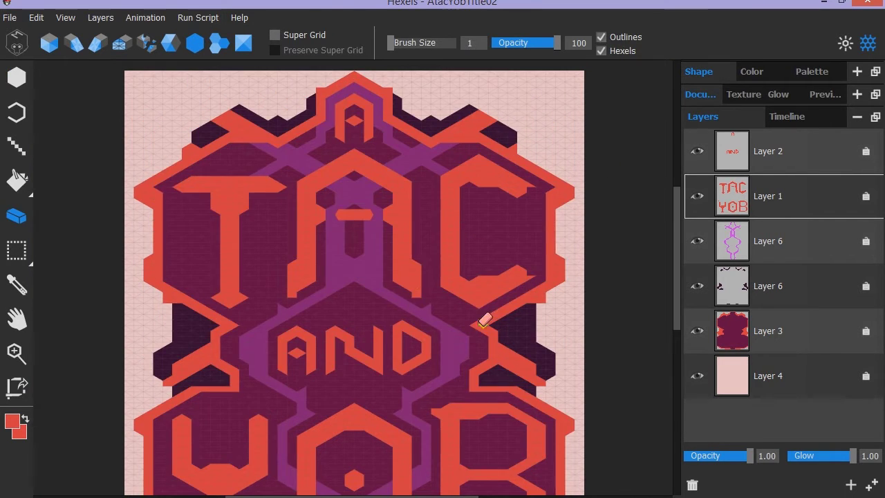
{"action": "left_click", "coordinate": [415, 294]}
{"action": "left_click", "coordinate": [295, 296]}
Extend the red border at its right-hand point and upper-left corner on Layer 3.
{"action": "left_click", "coordinate": [767, 330]}
{"action": "key", "text": "b"}
{"action": "mouse_move", "coordinate": [578, 198]}
{"action": "left_mouse_down"}
{"action": "mouse_move", "coordinate": [554, 209]}
{"action": "mouse_move", "coordinate": [563, 221]}
{"action": "mouse_move", "coordinate": [573, 208]}
{"action": "left_mouse_up"}
{"action": "scroll", "coordinate": [519, 112], "scroll_direction": "up", "scroll_amount": 3}
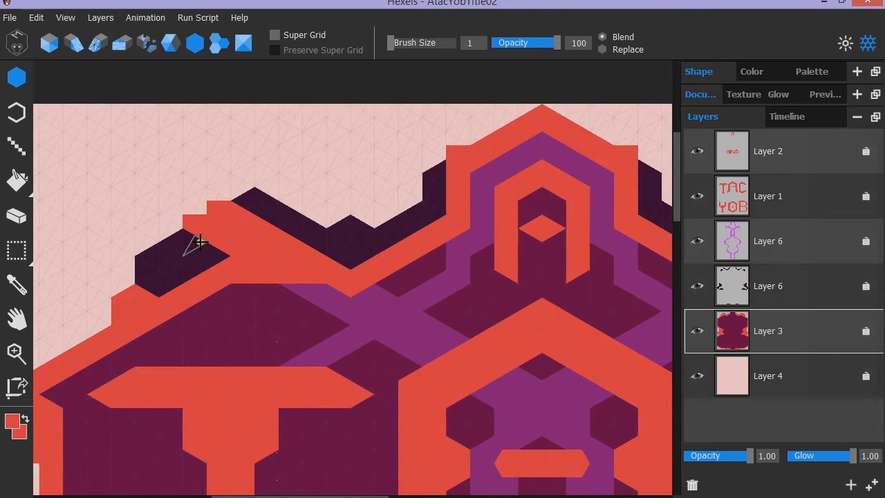
{"action": "left_click_drag", "start_coordinate": [200, 205], "coordinate": [217, 196]}
Thicken the border's left edge beside the Y and touch up its remaining edges on Layer 3.
{"action": "scroll", "coordinate": [617, 331], "scroll_direction": "down", "scroll_amount": 3}
{"action": "left_click_drag", "start_coordinate": [484, 449], "coordinate": [365, 83]}
{"action": "key", "text": "b"}
{"action": "left_click_drag", "start_coordinate": [59, 342], "coordinate": [59, 384]}
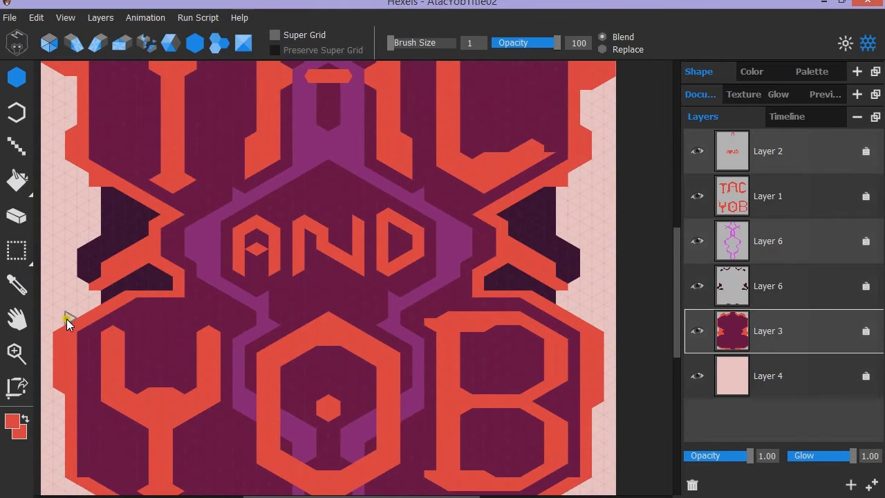
{"action": "key", "text": "e"}
{"action": "left_click_drag", "start_coordinate": [331, 443], "coordinate": [332, 276]}
{"action": "key", "text": "b"}
{"action": "scroll", "coordinate": [436, 362], "scroll_direction": "down", "scroll_amount": 3}
{"action": "left_click_drag", "start_coordinate": [428, 160], "coordinate": [394, 207]}
{"action": "scroll", "coordinate": [396, 283], "scroll_direction": "up", "scroll_amount": 3}
Move a selected section of the large lettering down one step and paint in its corners on Layer 1.
{"action": "left_click", "coordinate": [781, 205]}
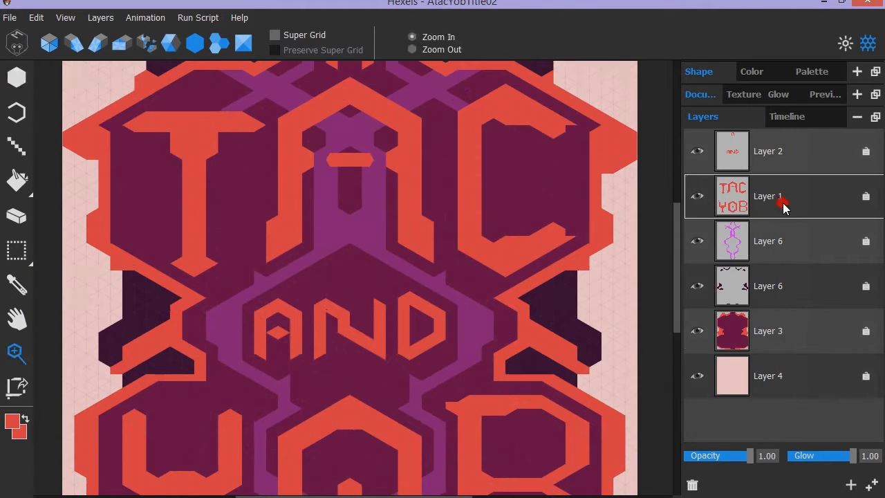
{"action": "key", "text": "b"}
{"action": "left_click_drag", "start_coordinate": [379, 297], "coordinate": [477, 320]}
{"action": "key", "text": "m"}
{"action": "left_click_drag", "start_coordinate": [357, 167], "coordinate": [531, 195]}
{"action": "key", "text": "Down"}
{"action": "key", "text": "ctrl+d"}
{"action": "key", "text": "b"}
{"action": "left_click", "coordinate": [385, 166]}
{"action": "left_click", "coordinate": [514, 160]}
Fill the TAC and YOB letters with pink on Layer 1.
{"action": "scroll", "coordinate": [191, 417], "scroll_direction": "down", "scroll_amount": 3}
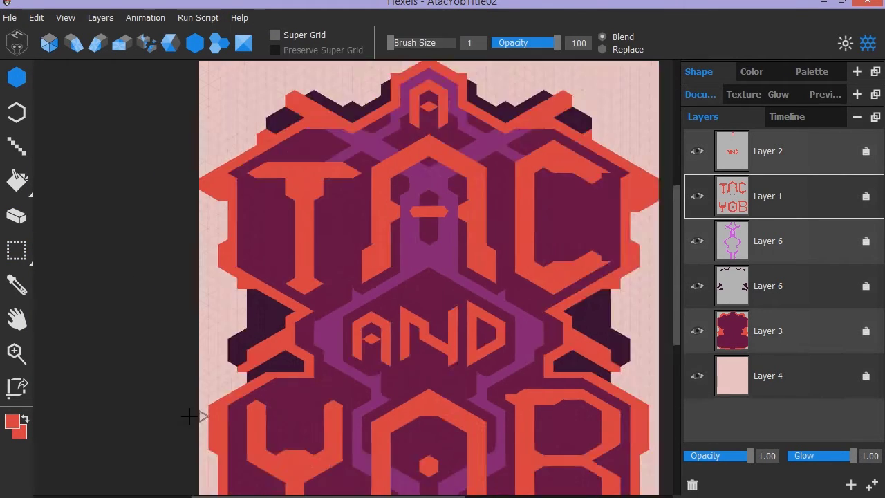
{"action": "key", "text": "g"}
{"action": "left_click", "coordinate": [491, 209]}
Erase the peak of the large pink A to give it a flat top.
{"action": "left_click", "coordinate": [17, 215]}
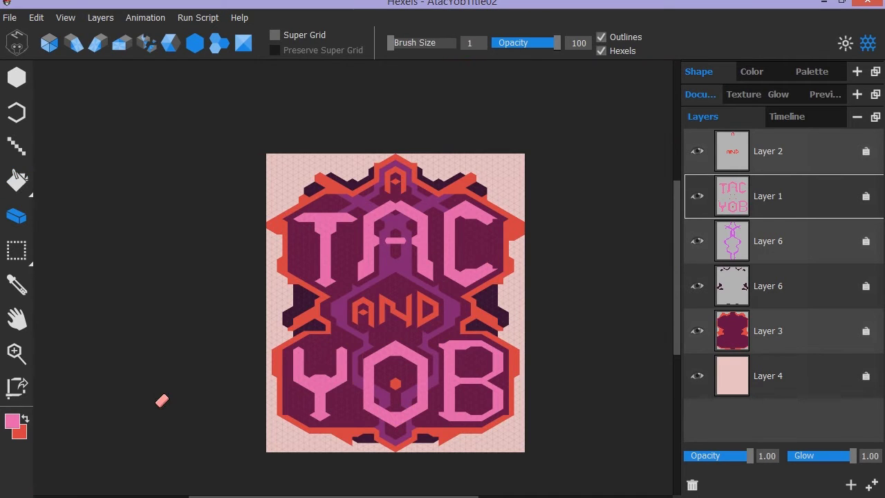
{"action": "scroll", "coordinate": [379, 187], "scroll_direction": "up", "scroll_amount": 3}
{"action": "left_click_drag", "start_coordinate": [407, 241], "coordinate": [478, 237]}
{"action": "left_click_drag", "start_coordinate": [477, 332], "coordinate": [477, 249]}
{"action": "key", "text": "b"}
{"action": "scroll", "coordinate": [353, 279], "scroll_direction": "down", "scroll_amount": 3}
Adjust the opacity of the purple band layer and enable the glow effect with amount 15 and radius 3.76.
{"action": "left_click", "coordinate": [768, 241]}
{"action": "left_click_drag", "start_coordinate": [704, 456], "coordinate": [754, 458]}
{"action": "left_click", "coordinate": [768, 197]}
{"action": "left_click", "coordinate": [778, 95]}
{"action": "left_click", "coordinate": [700, 121]}
{"action": "scroll", "coordinate": [656, 163], "scroll_direction": "down", "scroll_amount": 1}
{"action": "left_click_drag", "start_coordinate": [723, 140], "coordinate": [717, 140]}
{"action": "left_click_drag", "start_coordinate": [723, 161], "coordinate": [721, 161]}
Erase the points at the top and bottom of the large C to make both ends flat.
{"action": "left_click", "coordinate": [17, 216]}
{"action": "scroll", "coordinate": [433, 260], "scroll_direction": "up", "scroll_amount": 3}
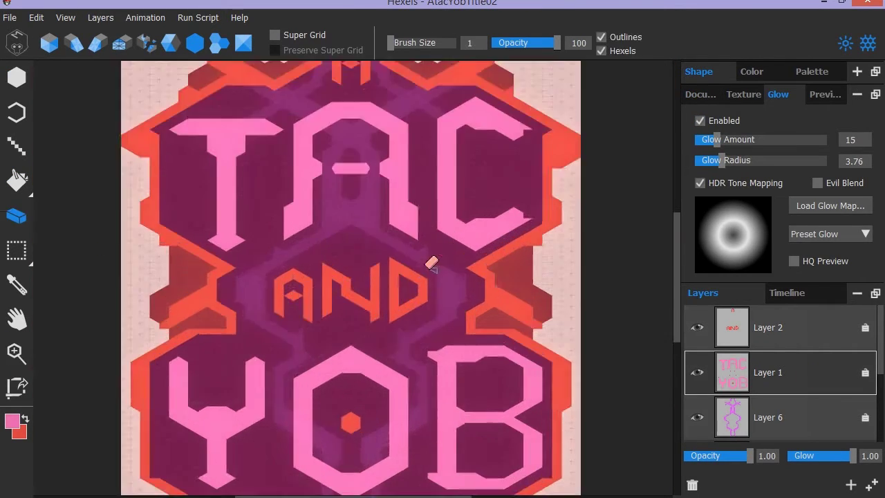
{"action": "scroll", "coordinate": [350, 422], "scroll_direction": "up", "scroll_amount": 2}
{"action": "left_click", "coordinate": [529, 300]}
{"action": "left_click", "coordinate": [513, 156]}
{"action": "mouse_move", "coordinate": [510, 296]}
{"action": "left_mouse_down"}
{"action": "mouse_move", "coordinate": [492, 369]}
{"action": "mouse_move", "coordinate": [536, 364]}
{"action": "left_mouse_up"}
{"action": "left_click_drag", "start_coordinate": [536, 159], "coordinate": [492, 159]}
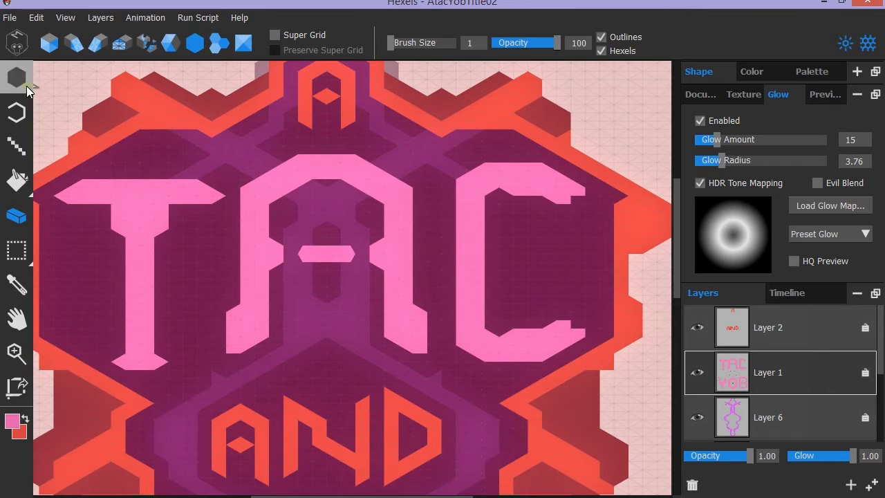
Move the T's foot and the lower part of the large C up one step.
{"action": "left_click", "coordinate": [16, 250]}
{"action": "left_click_drag", "start_coordinate": [101, 325], "coordinate": [175, 377]}
{"action": "key", "text": "Up"}
{"action": "left_click_drag", "start_coordinate": [81, 421], "coordinate": [464, 310]}
{"action": "key", "text": "Up"}
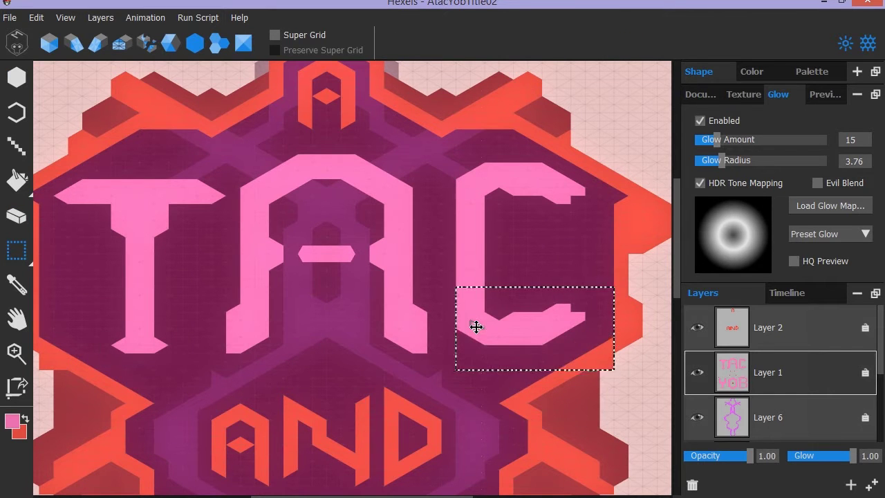
Try moving the whole large C down one step.
{"action": "left_click_drag", "start_coordinate": [636, 379], "coordinate": [444, 143]}
{"action": "key", "text": "Down"}
{"action": "key", "text": "Up"}
Move the upper part of the large A down one step without the T's corner, and check the row's alignment.
{"action": "left_click_drag", "start_coordinate": [37, 171], "coordinate": [611, 362]}
{"action": "left_click_drag", "start_coordinate": [213, 141], "coordinate": [427, 275]}
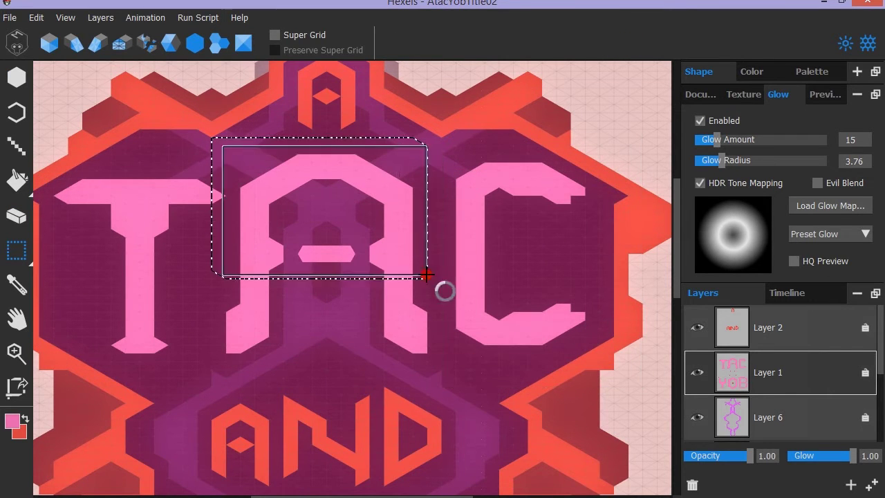
{"action": "left_click_drag", "start_coordinate": [213, 181], "coordinate": [239, 219], "text": "alt"}
{"action": "key", "text": "Down"}
{"action": "left_click_drag", "start_coordinate": [68, 180], "coordinate": [599, 353]}
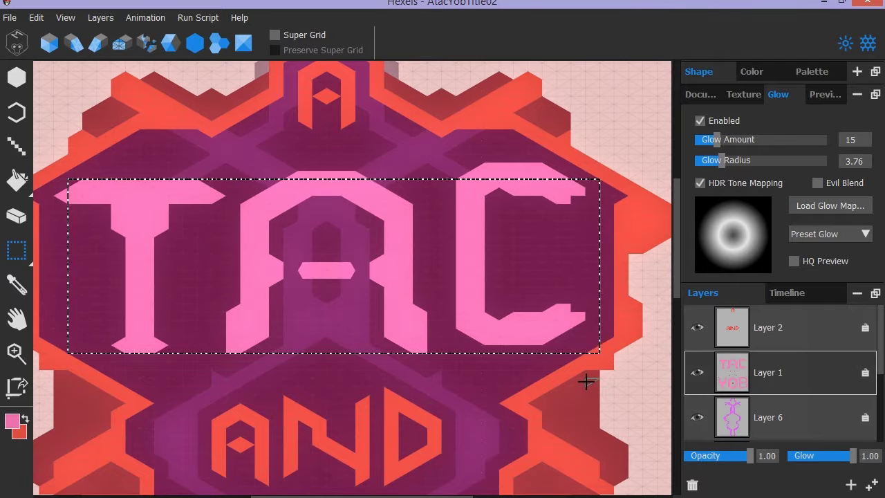
Move the large C down one step and check the alignment of the whole TAC row.
{"action": "left_click_drag", "start_coordinate": [419, 138], "coordinate": [608, 237]}
{"action": "key", "text": "Down"}
{"action": "left_click_drag", "start_coordinate": [39, 165], "coordinate": [604, 363]}
{"action": "scroll", "coordinate": [431, 282], "scroll_direction": "down", "scroll_amount": 4}
Check the extent of the YOB row and move the lower part of the O up one step.
{"action": "left_click_drag", "start_coordinate": [38, 189], "coordinate": [622, 406]}
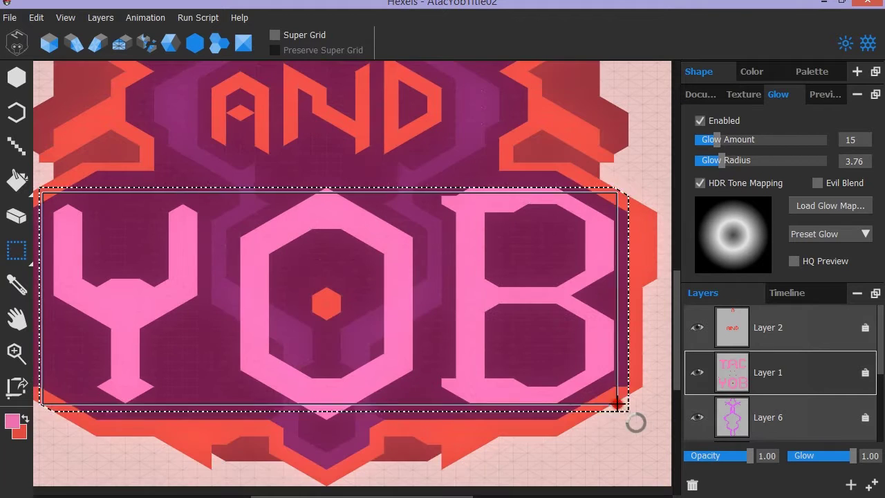
{"action": "left_click_drag", "start_coordinate": [212, 313], "coordinate": [438, 406]}
{"action": "key", "text": "Down"}
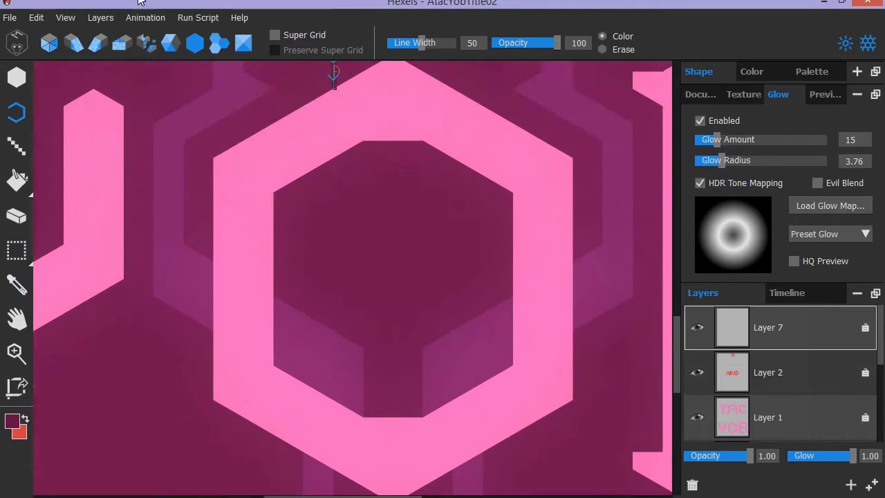
Draw dark purple detail lines with line width 80 inside the letter O on the top layer.
{"action": "scroll", "coordinate": [509, 320], "scroll_direction": "down", "scroll_amount": 1}
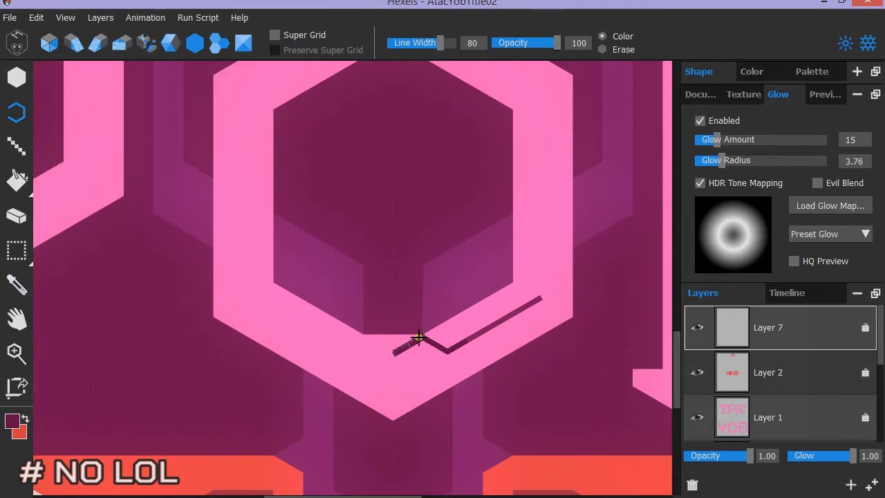
{"action": "scroll", "coordinate": [270, 121], "scroll_direction": "up", "scroll_amount": 1}
{"action": "mouse_move", "coordinate": [270, 206]}
{"action": "left_mouse_down"}
{"action": "mouse_move", "coordinate": [431, 121]}
{"action": "mouse_move", "coordinate": [510, 263]}
{"action": "mouse_move", "coordinate": [537, 223]}
{"action": "left_mouse_up"}
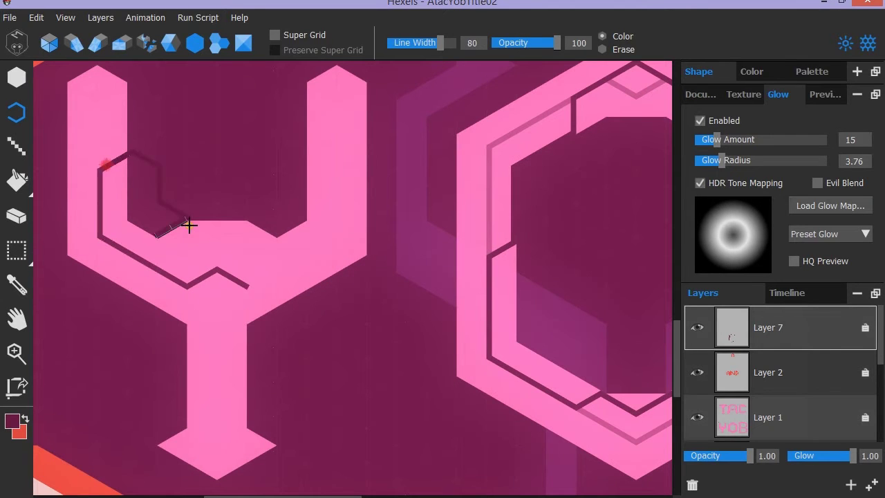
Draw dark purple detail lines along the arms of the letter Y and erase the segment at the centre of its fork.
{"action": "left_click_drag", "start_coordinate": [189, 224], "coordinate": [318, 159]}
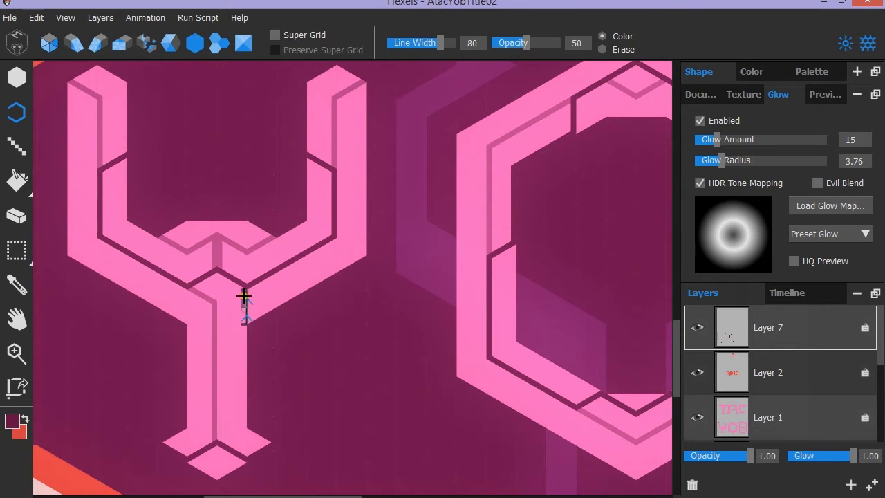
{"action": "left_click", "coordinate": [17, 216]}
{"action": "left_click", "coordinate": [217, 244]}
{"action": "scroll", "coordinate": [213, 184], "scroll_direction": "down", "scroll_amount": 5}
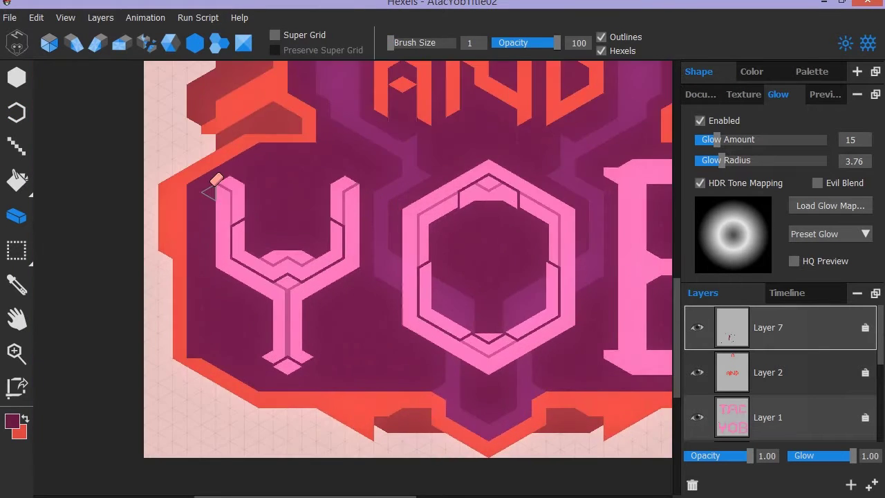
Draw dark purple detail lines with line width 80 and 100 opacity along the B's two bowls and its stem.
{"action": "left_click", "coordinate": [17, 111]}
{"action": "scroll", "coordinate": [484, 277], "scroll_direction": "up", "scroll_amount": 3}
{"action": "left_click_drag", "start_coordinate": [481, 231], "coordinate": [458, 322]}
{"action": "scroll", "coordinate": [458, 277], "scroll_direction": "up", "scroll_amount": 3}
{"action": "left_click_drag", "start_coordinate": [482, 285], "coordinate": [467, 217]}
{"action": "scroll", "coordinate": [457, 276], "scroll_direction": "down", "scroll_amount": 2}
{"action": "left_click_drag", "start_coordinate": [186, 444], "coordinate": [188, 416]}
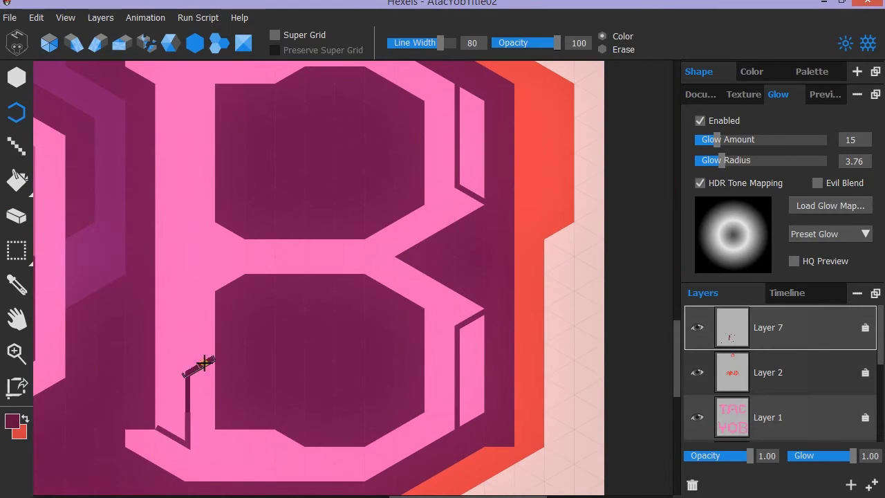
{"action": "left_click_drag", "start_coordinate": [205, 362], "coordinate": [182, 240]}
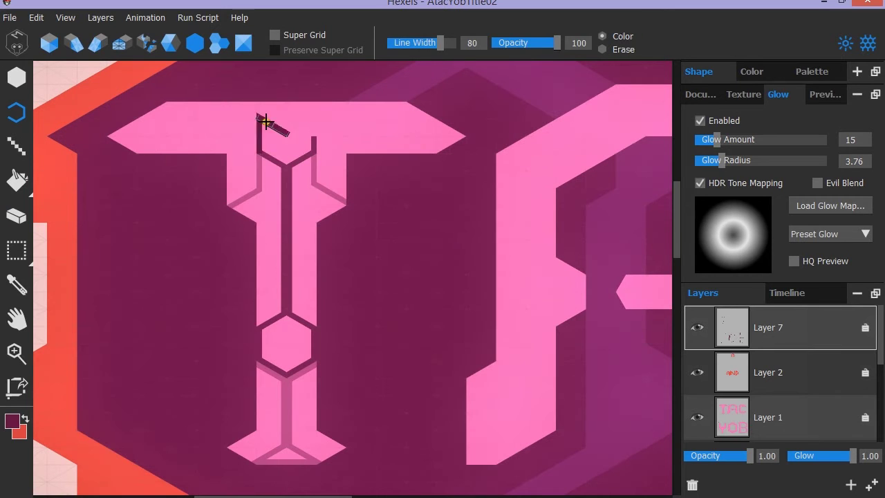
Draw the dark detail line along the T's crossbar and clean up its corner with the eraser.
{"action": "left_click_drag", "start_coordinate": [261, 122], "coordinate": [157, 149]}
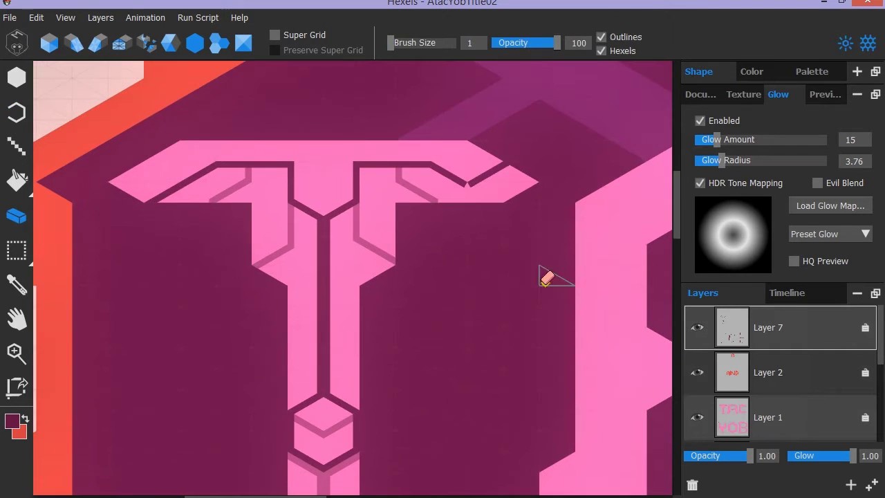
{"action": "left_click_drag", "start_coordinate": [218, 164], "coordinate": [197, 171]}
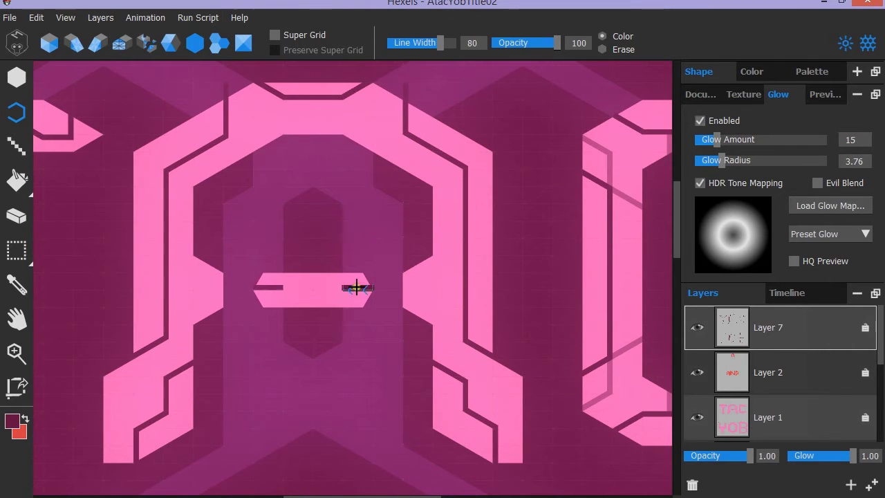
Join the large A's crossbar lines with a 50 opacity segment and add 100 opacity detail lines to both of its feet.
{"action": "key", "text": "5"}
{"action": "left_click_drag", "start_coordinate": [283, 288], "coordinate": [344, 288]}
{"action": "key", "text": "0"}
{"action": "left_click_drag", "start_coordinate": [106, 440], "coordinate": [194, 360]}
{"action": "left_click_drag", "start_coordinate": [525, 434], "coordinate": [454, 371]}
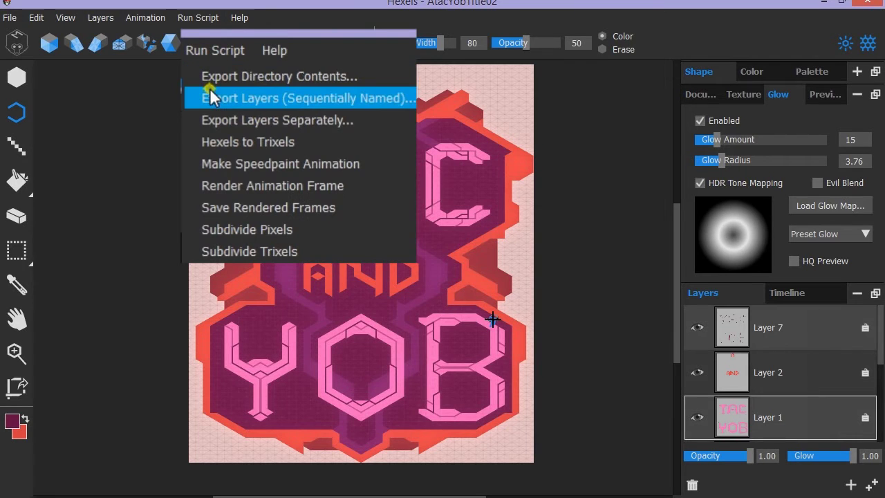
Run the Export Layers Separately script and accept the request to choose a target directory.
{"action": "left_click", "coordinate": [219, 120]}
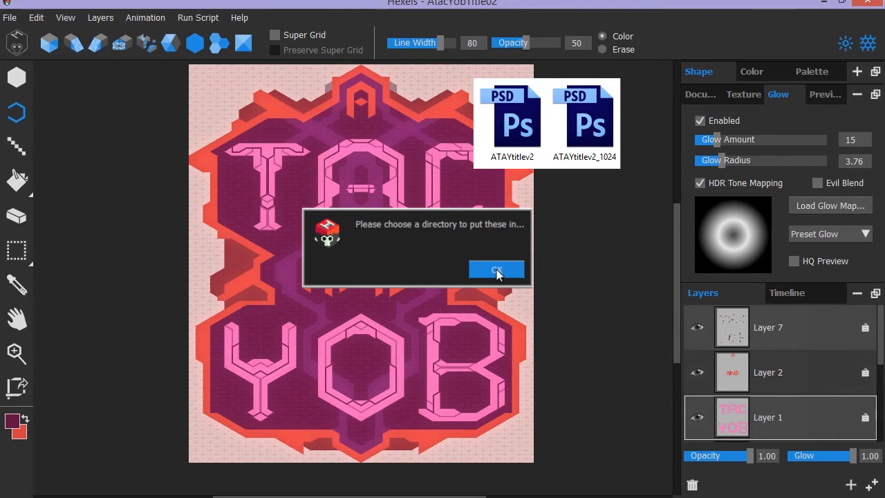
{"action": "left_click", "coordinate": [497, 269]}
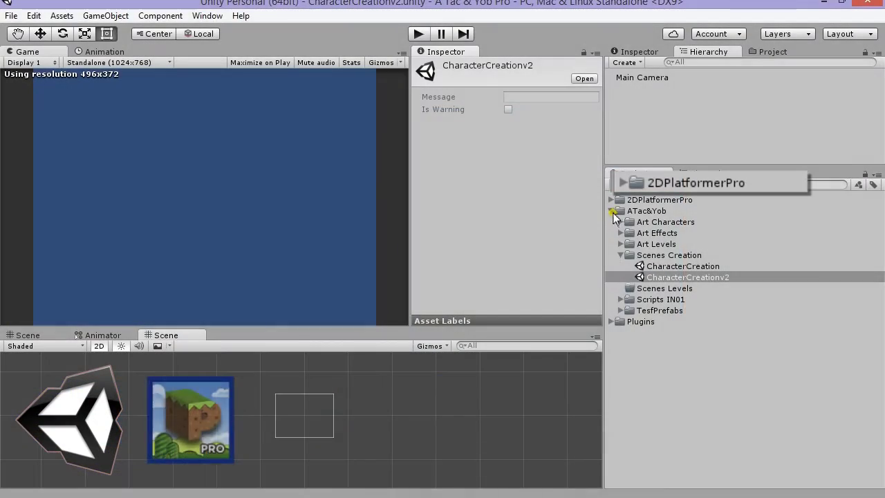
In Unity, expand the 2DPlatformerPro folder and its Samples folder, and collapse the Shared subfolder.
{"action": "left_click", "coordinate": [611, 200]}
{"action": "left_click", "coordinate": [621, 211]}
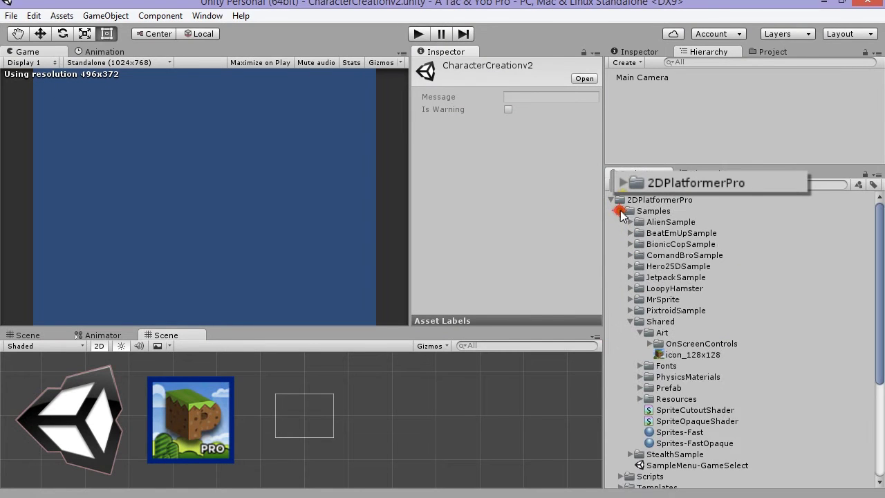
{"action": "left_click", "coordinate": [631, 322]}
Open the SampleMenu-CommandBro scene from the ComandBroSample folder.
{"action": "left_click", "coordinate": [662, 288]}
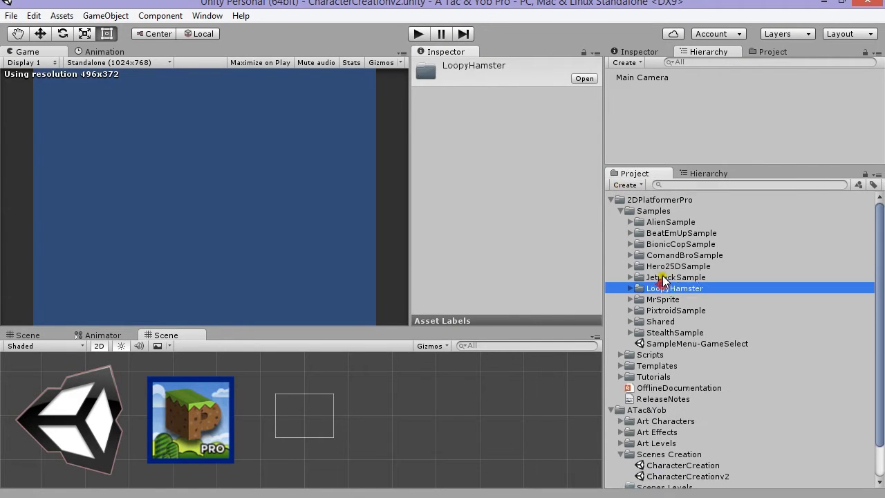
{"action": "left_click", "coordinate": [662, 278]}
{"action": "left_click", "coordinate": [663, 268]}
{"action": "left_click", "coordinate": [662, 256]}
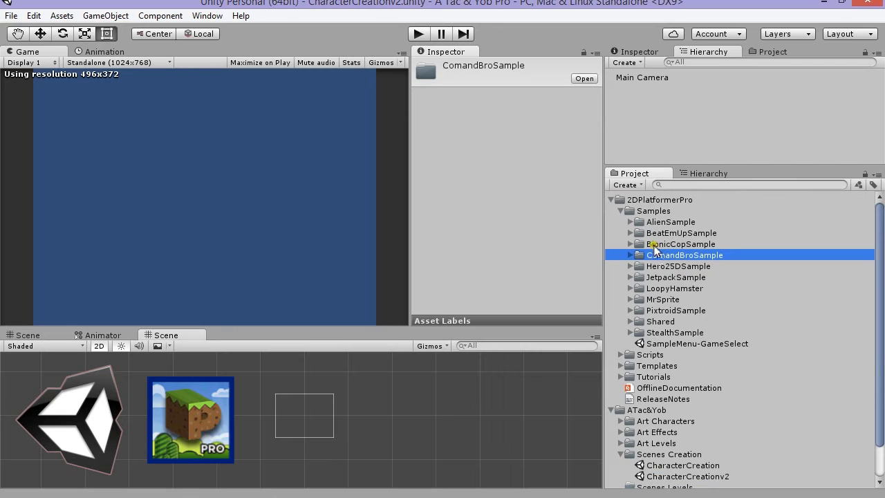
{"action": "left_click", "coordinate": [629, 255]}
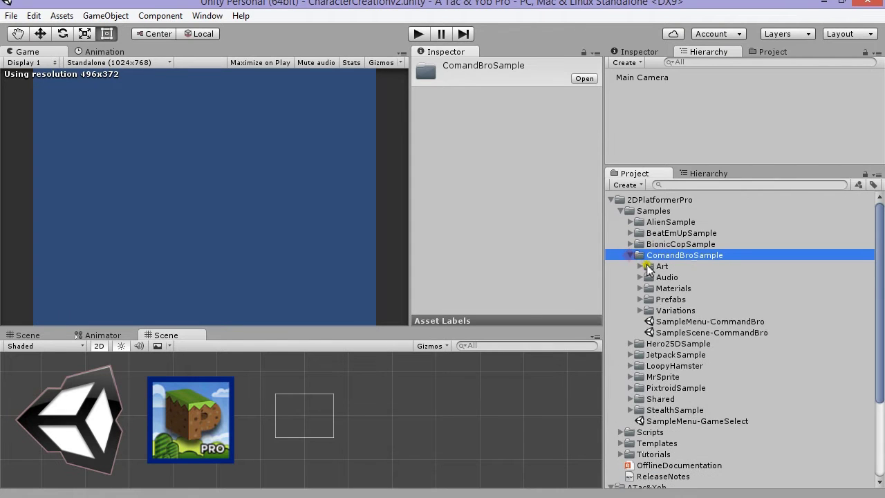
{"action": "left_click", "coordinate": [653, 321]}
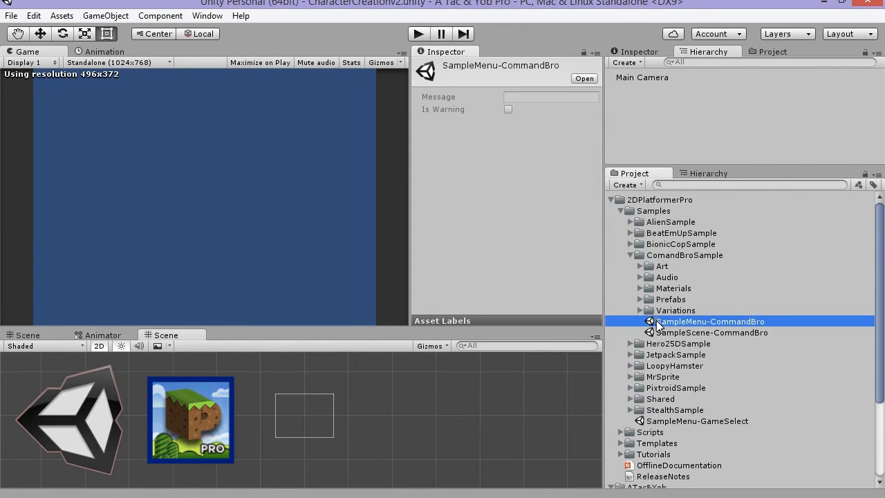
{"action": "double_click", "coordinate": [654, 322]}
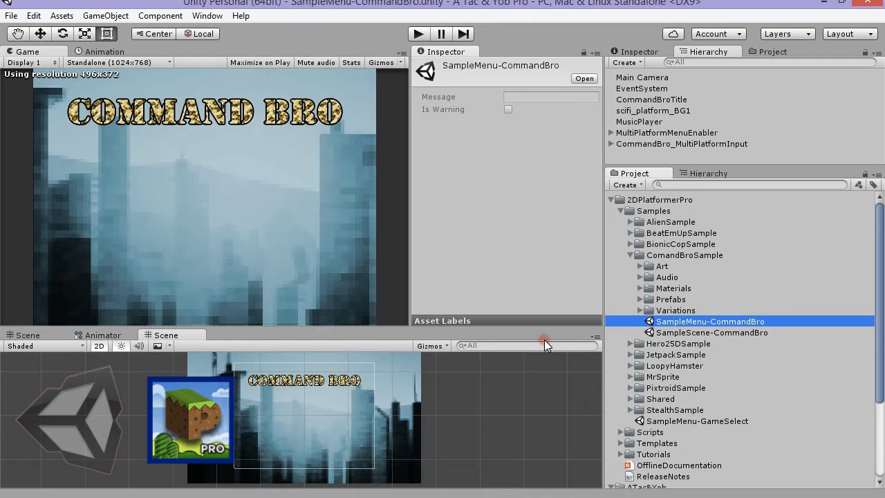
Enlarge the Inspector area above the Hierarchy and collapse the Main Camera's Camera component.
{"action": "left_click_drag", "start_coordinate": [716, 166], "coordinate": [717, 202]}
{"action": "left_click_drag", "start_coordinate": [717, 202], "coordinate": [717, 251]}
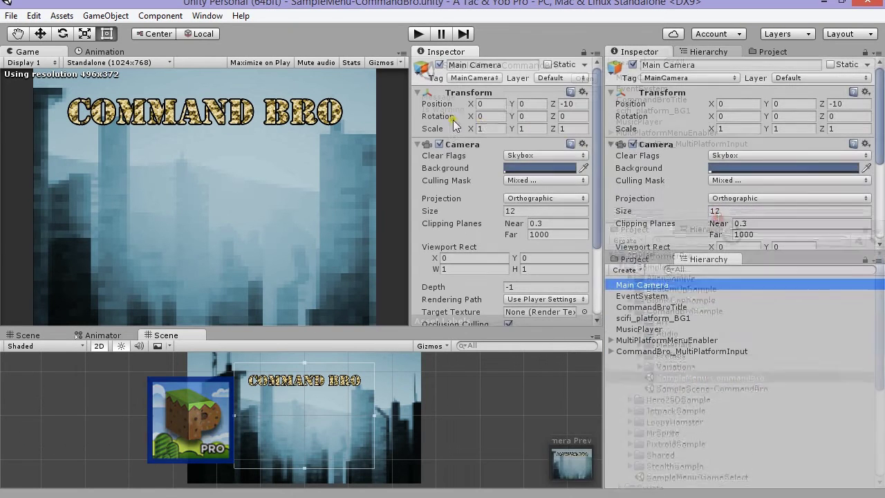
{"action": "left_click", "coordinate": [416, 144]}
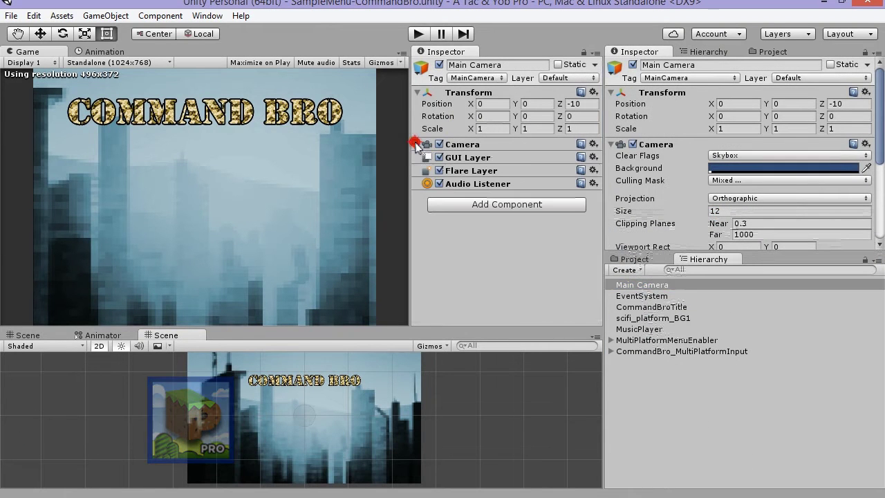
Examine the EventSystem object's components down to its input modules.
{"action": "left_click", "coordinate": [641, 296]}
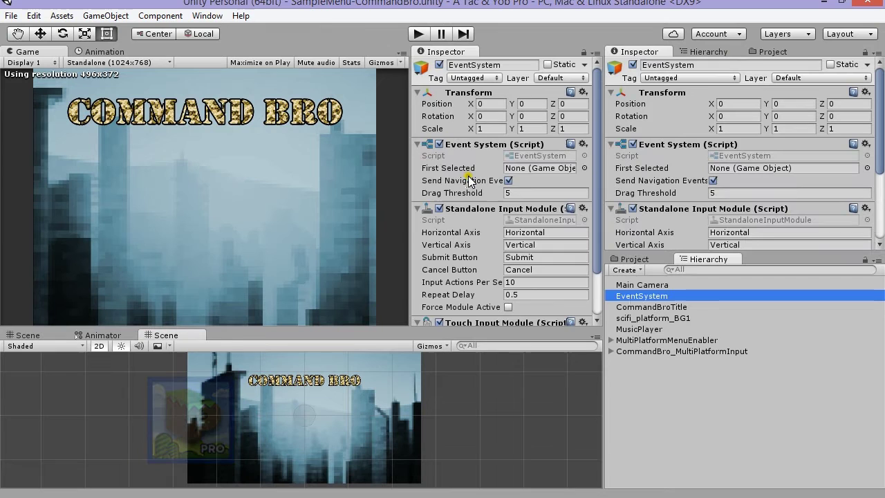
{"action": "scroll", "coordinate": [445, 198], "scroll_direction": "down", "scroll_amount": 2}
{"action": "scroll", "coordinate": [443, 217], "scroll_direction": "down", "scroll_amount": 1}
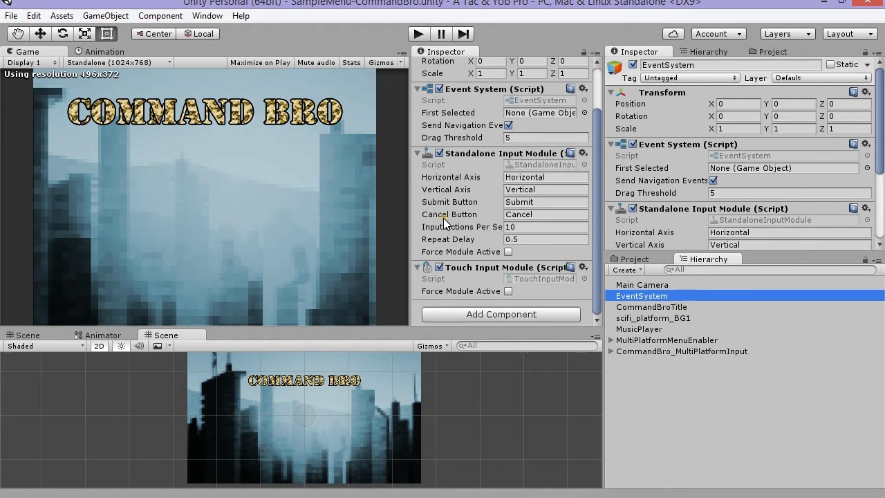
Expand the Sprite Renderer of CommandBroTitle and toggle it off and on to see what it controls.
{"action": "left_click", "coordinate": [660, 307]}
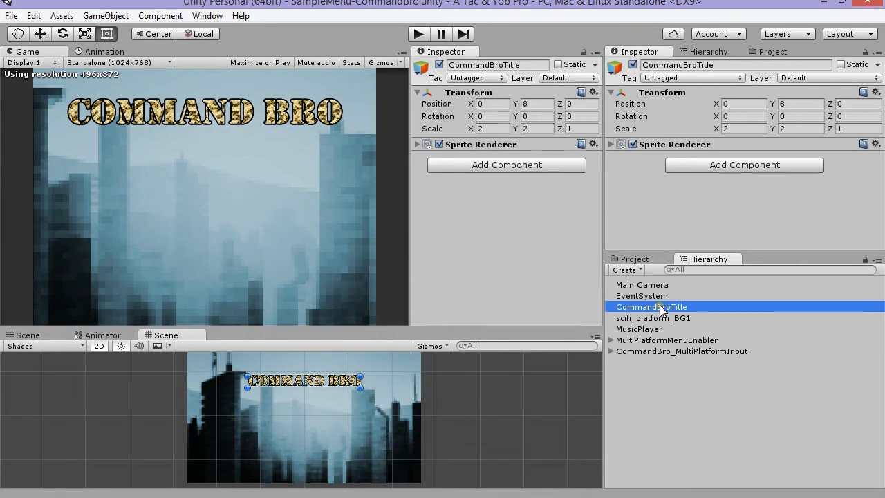
{"action": "left_click", "coordinate": [427, 146]}
{"action": "left_click", "coordinate": [439, 144]}
{"action": "left_click", "coordinate": [439, 145]}
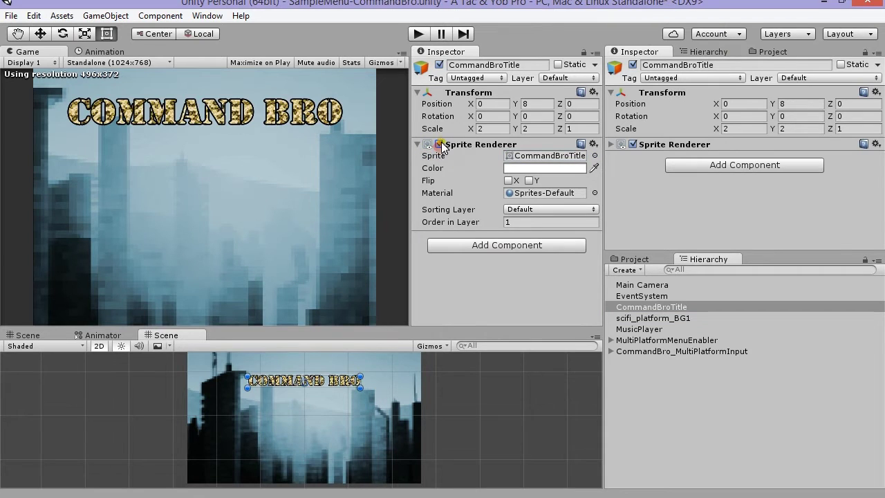
Toggle the scifi_platform_BG1 background object off and on to see what it controls.
{"action": "key", "text": "Down"}
{"action": "left_click", "coordinate": [439, 64]}
{"action": "left_click", "coordinate": [438, 64]}
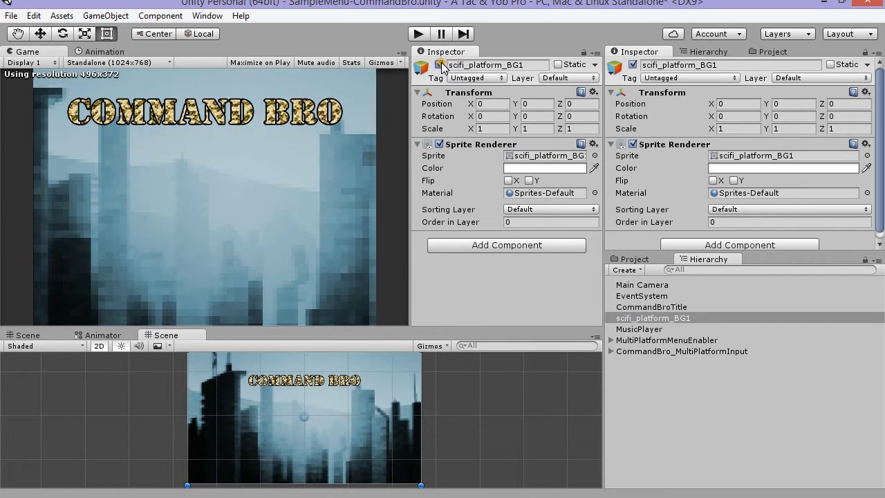
Inspect MusicPlayer and MultiPlatformMenuEnabler, and expand the menu enabler and CommandBro_MultiPlatformInput to examine their children.
{"action": "left_click", "coordinate": [631, 330]}
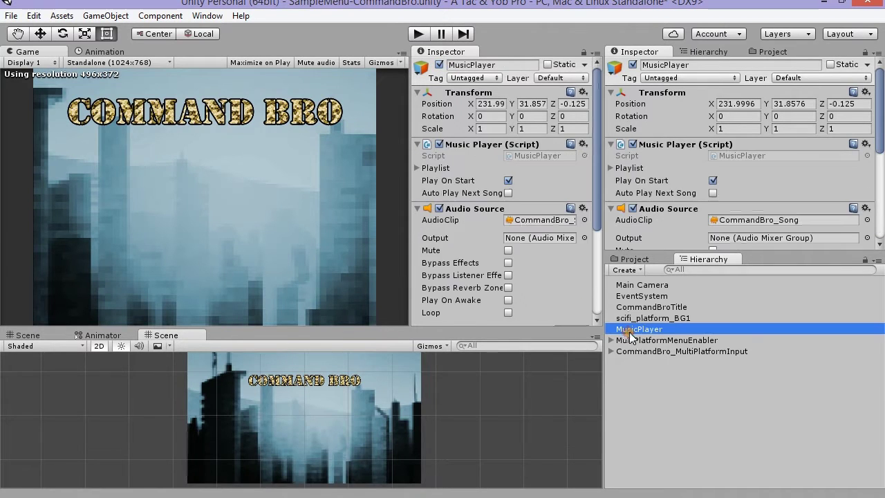
{"action": "left_click", "coordinate": [643, 340]}
{"action": "left_click", "coordinate": [611, 340]}
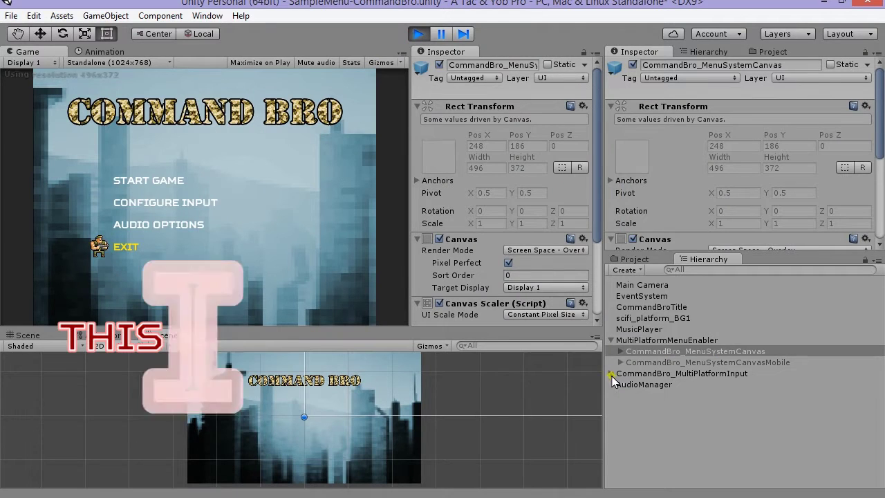
{"action": "left_click", "coordinate": [611, 373]}
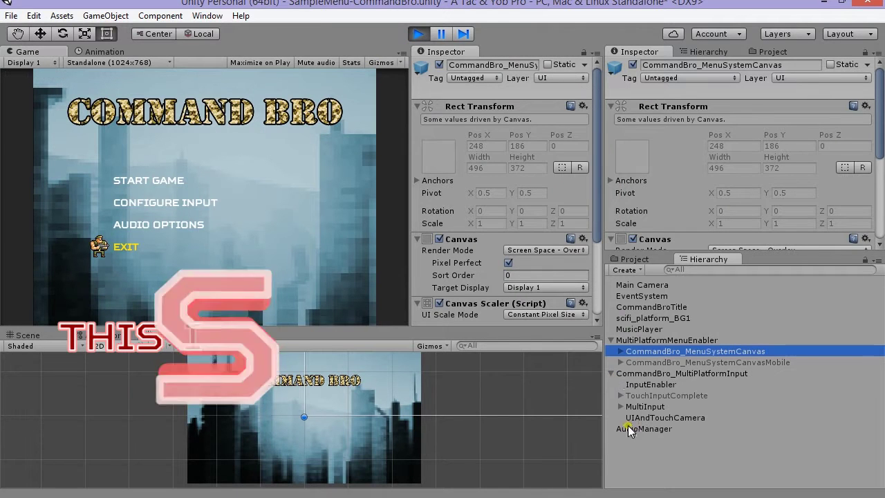
Open the running game's audio options and set SFX volume and music volume to three bars each.
{"action": "left_click", "coordinate": [147, 226]}
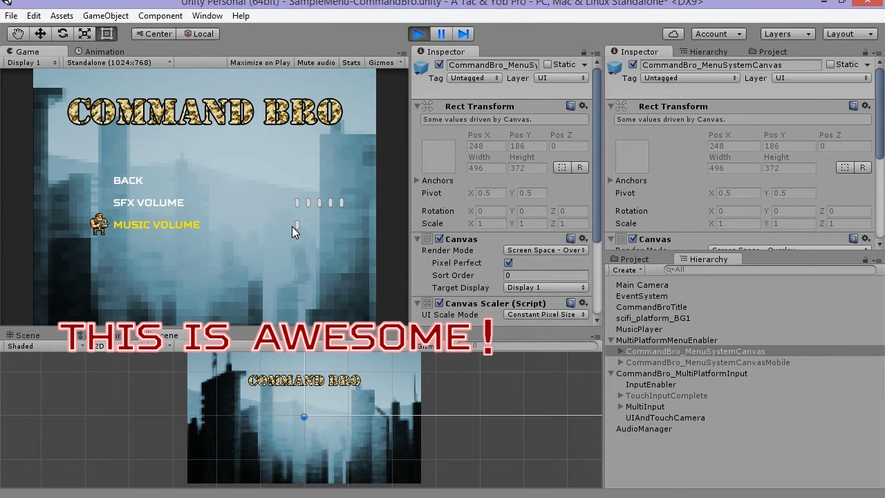
{"action": "key", "text": "Up"}
{"action": "key", "text": "Left"}
{"action": "key", "text": "Left"}
{"action": "key", "text": "Left"}
{"action": "key", "text": "Right"}
{"action": "key", "text": "Down"}
{"action": "key", "text": "Left"}
{"action": "key", "text": "Left"}
{"action": "key", "text": "Left"}
{"action": "key", "text": "Up"}
{"action": "key", "text": "Right"}
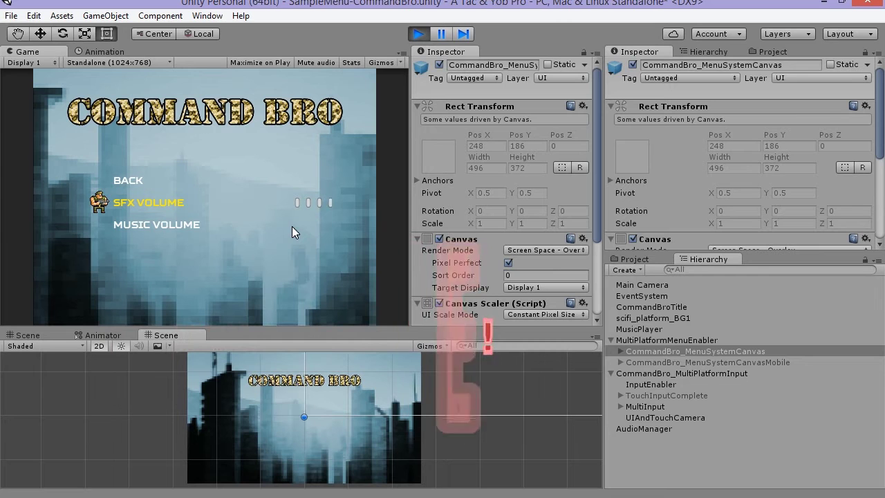
{"action": "key", "text": "Left"}
{"action": "key", "text": "Left"}
{"action": "key", "text": "Left"}
{"action": "key", "text": "Right"}
{"action": "key", "text": "Right"}
{"action": "key", "text": "Right"}
{"action": "key", "text": "Right"}
{"action": "key", "text": "Left"}
{"action": "key", "text": "Left"}
{"action": "key", "text": "Down"}
{"action": "key", "text": "Right"}
{"action": "key", "text": "Right"}
{"action": "key", "text": "Right"}
{"action": "key", "text": "Up"}
{"action": "key", "text": "Up"}
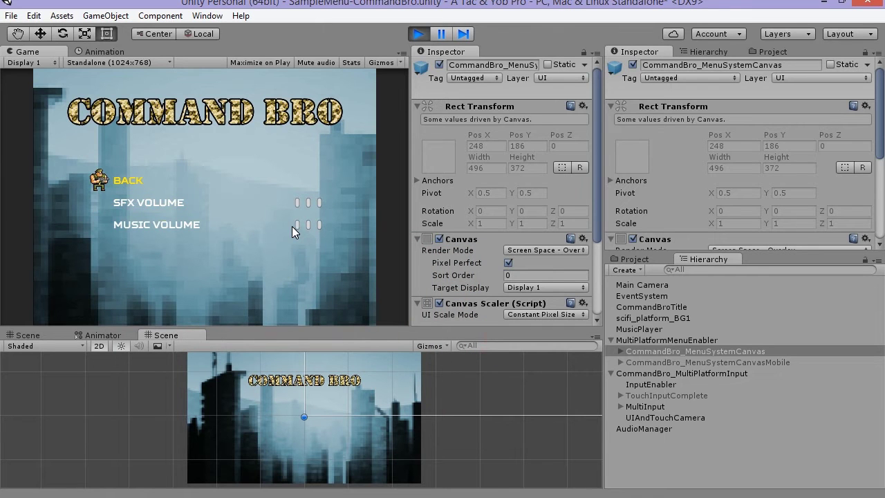
Return to the game's main menu and try the Configure Input option.
{"action": "left_click", "coordinate": [132, 178]}
{"action": "left_click", "coordinate": [156, 207]}
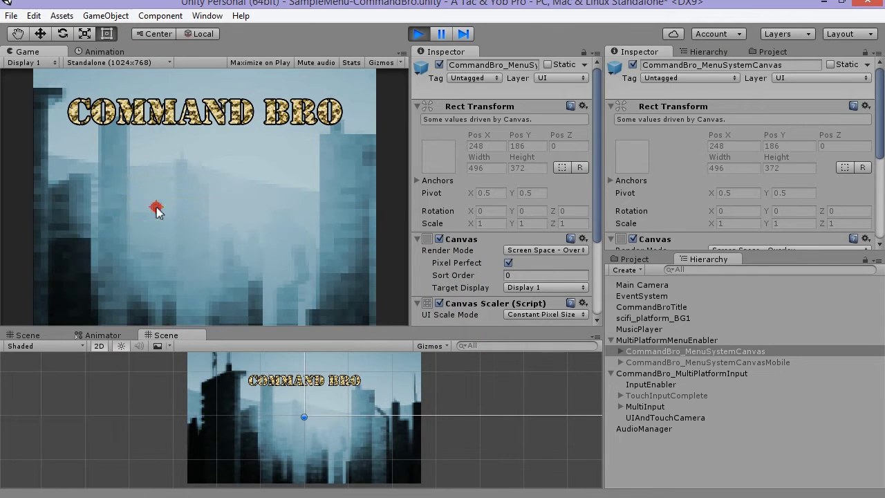
{"action": "left_click", "coordinate": [203, 207]}
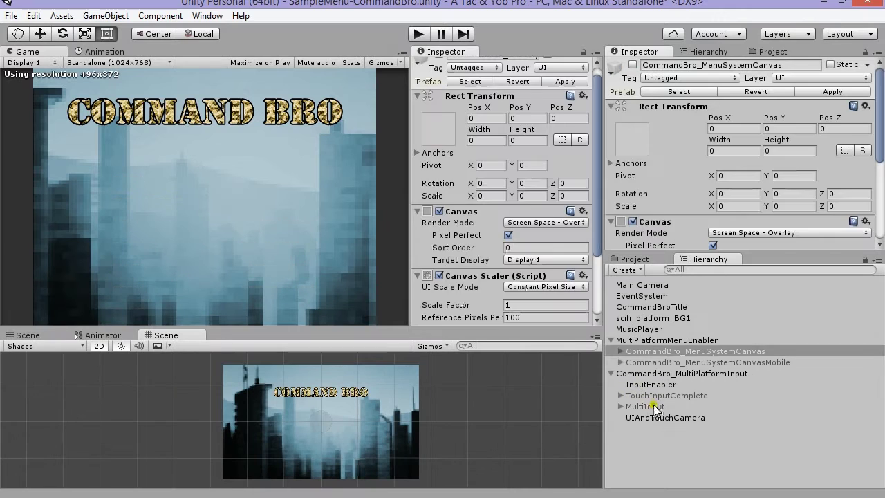
Examine the TouchInputComplete and MultiInput objects, and collapse the CommandBro_MultiPlatformInput group.
{"action": "left_click", "coordinate": [651, 397]}
{"action": "left_click", "coordinate": [612, 375]}
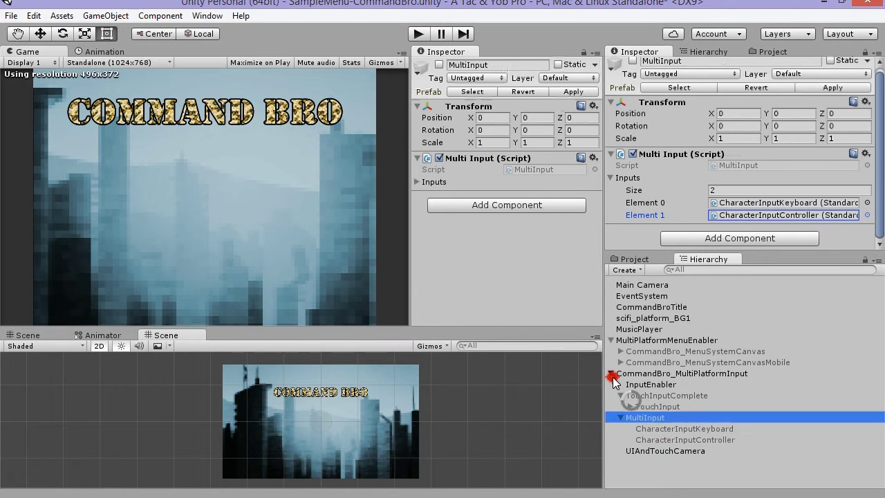
Create an empty game object named TitleMake and set its X position to 0.
{"action": "left_click", "coordinate": [606, 342]}
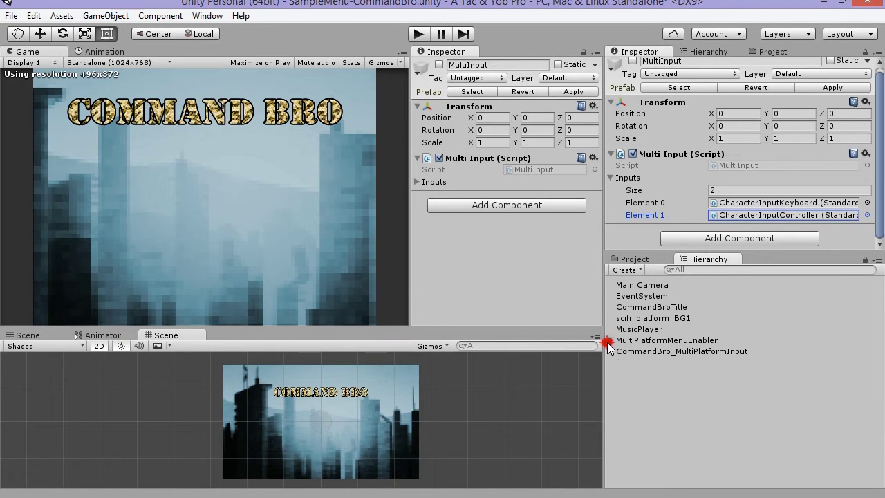
{"action": "left_click", "coordinate": [633, 270]}
{"action": "left_click", "coordinate": [642, 286]}
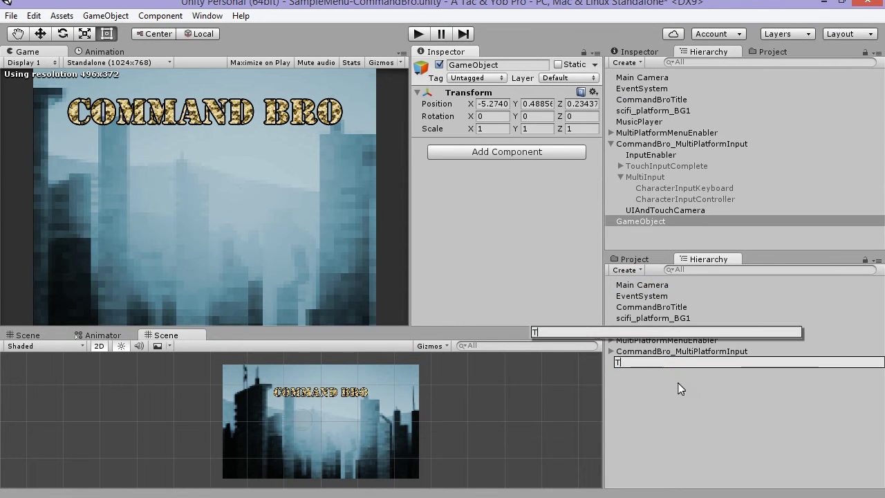
{"action": "type", "text": "TitleMake"}
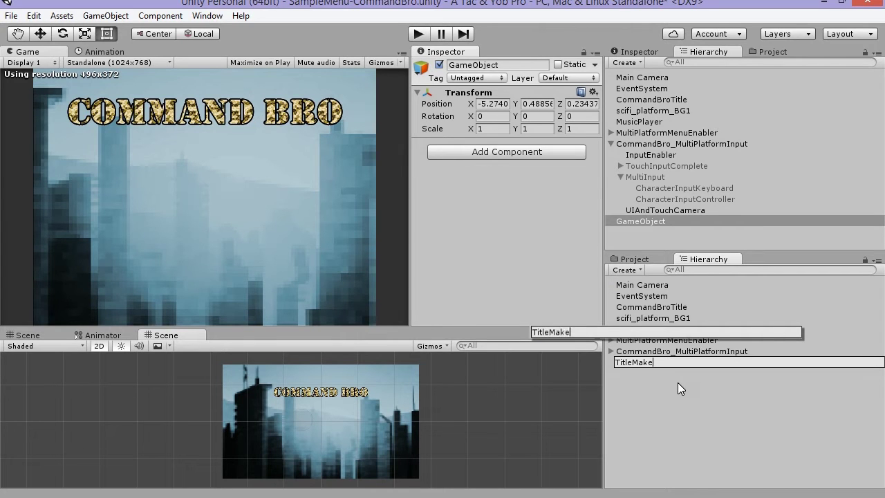
{"action": "key", "text": "Return"}
{"action": "left_click", "coordinate": [507, 104]}
{"action": "type", "text": "0"}
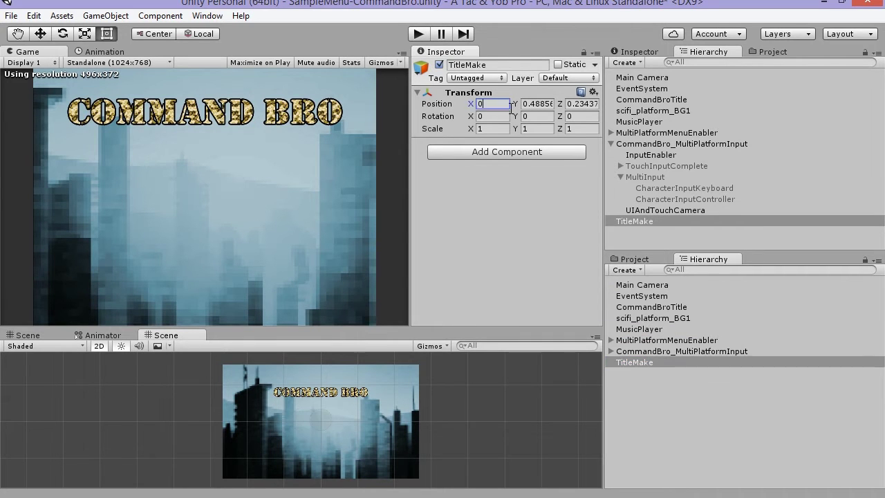
Parent every scene object except Main Camera under the TitleMake object.
{"action": "left_click", "coordinate": [672, 351]}
{"action": "left_click", "coordinate": [629, 285], "text": "shift"}
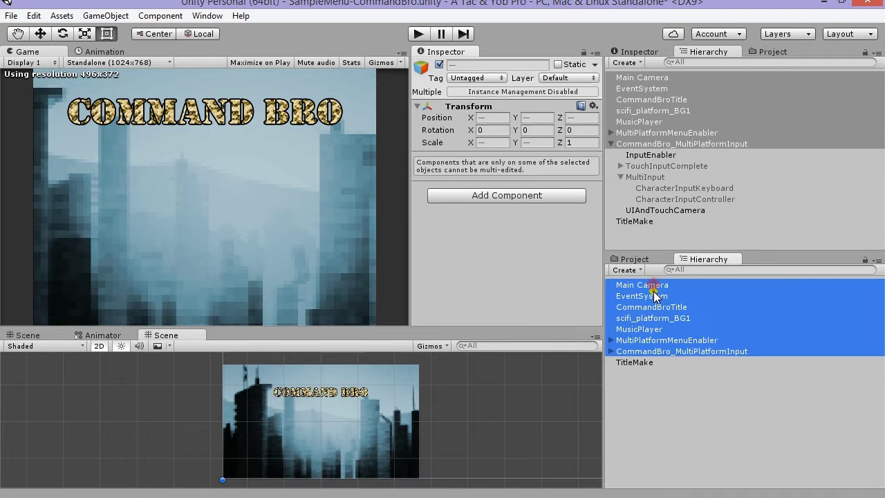
{"action": "left_click", "coordinate": [632, 285], "text": "ctrl"}
{"action": "left_click_drag", "start_coordinate": [653, 295], "coordinate": [658, 362]}
{"action": "left_click", "coordinate": [628, 296]}
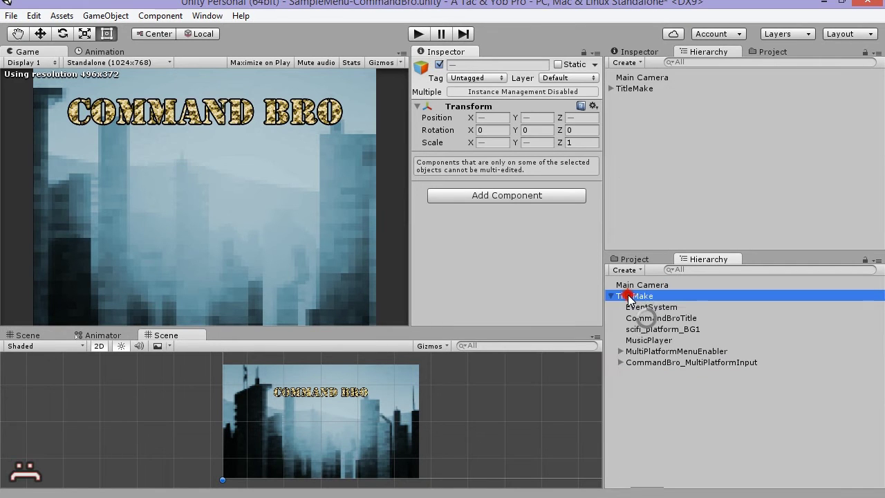
Save the TitleMake object as a prefab in the TesfPrefabs folder of ATac&Yob.
{"action": "left_click", "coordinate": [642, 257]}
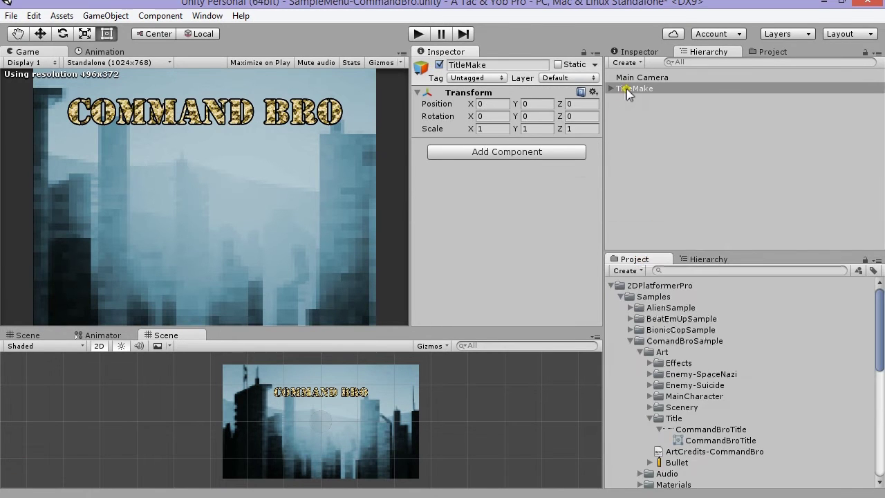
{"action": "left_click", "coordinate": [612, 285]}
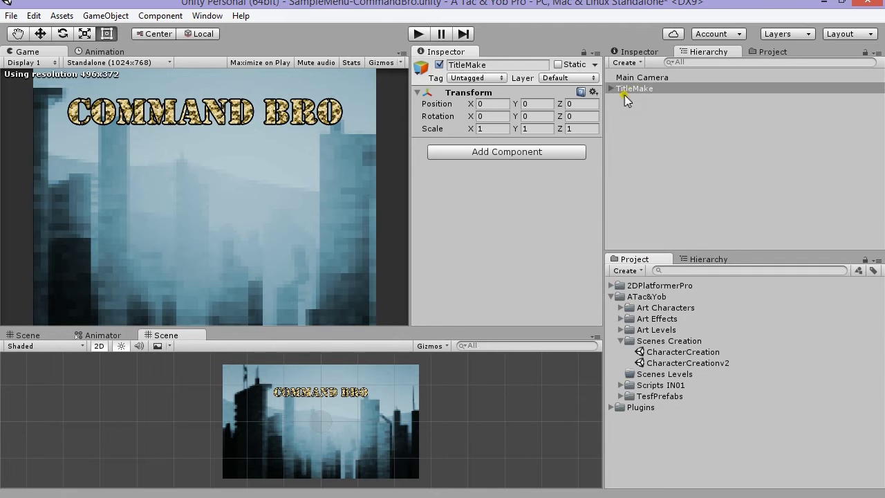
{"action": "left_click_drag", "start_coordinate": [625, 101], "coordinate": [663, 396]}
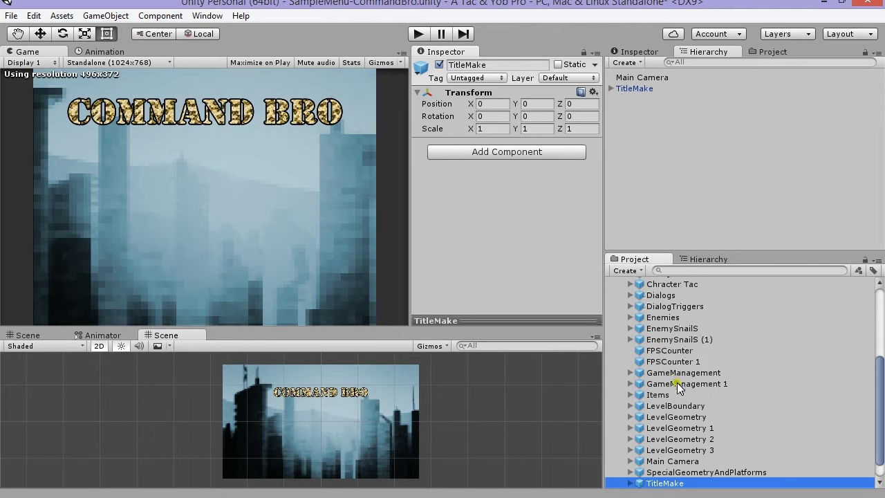
Open the CharacterCreationv2 scene and set Main Camera's background to dark purple, hex 31063605.
{"action": "scroll", "coordinate": [677, 387], "scroll_direction": "up", "scroll_amount": 5}
{"action": "double_click", "coordinate": [664, 363]}
{"action": "left_click", "coordinate": [636, 77]}
{"action": "left_click", "coordinate": [546, 168]}
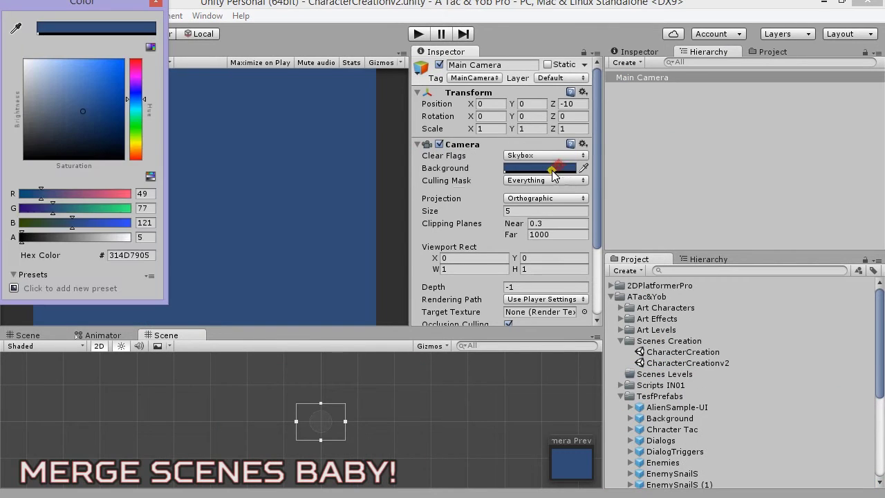
{"action": "left_click_drag", "start_coordinate": [139, 110], "coordinate": [135, 84]}
{"action": "left_click_drag", "start_coordinate": [90, 107], "coordinate": [110, 139]}
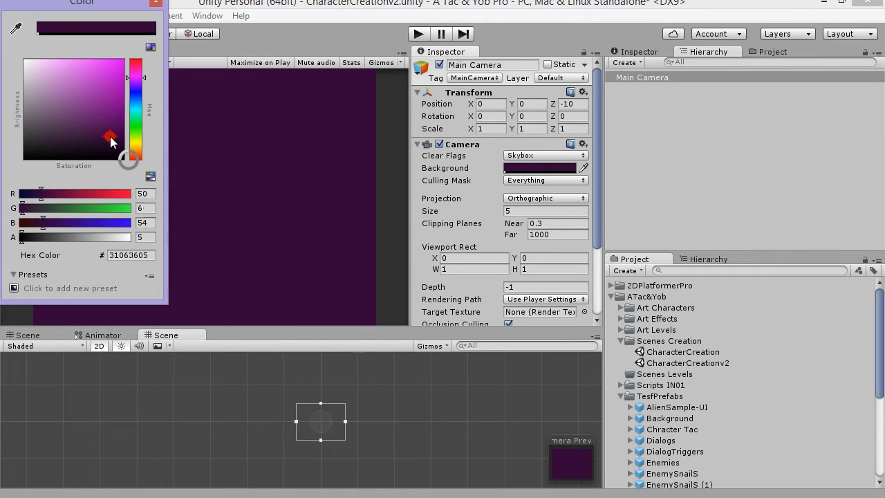
{"action": "left_click", "coordinate": [155, 2]}
Place the TitleMake prefab from the TesfPrefabs folder into the CharacterCreationv2 scene.
{"action": "scroll", "coordinate": [651, 458], "scroll_direction": "down", "scroll_amount": 3}
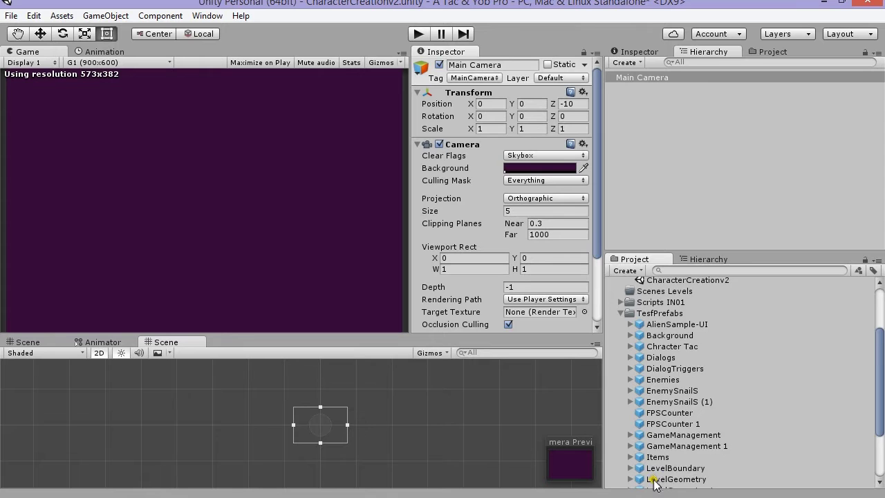
{"action": "scroll", "coordinate": [655, 484], "scroll_direction": "down", "scroll_amount": 3}
{"action": "left_click_drag", "start_coordinate": [657, 462], "coordinate": [647, 183]}
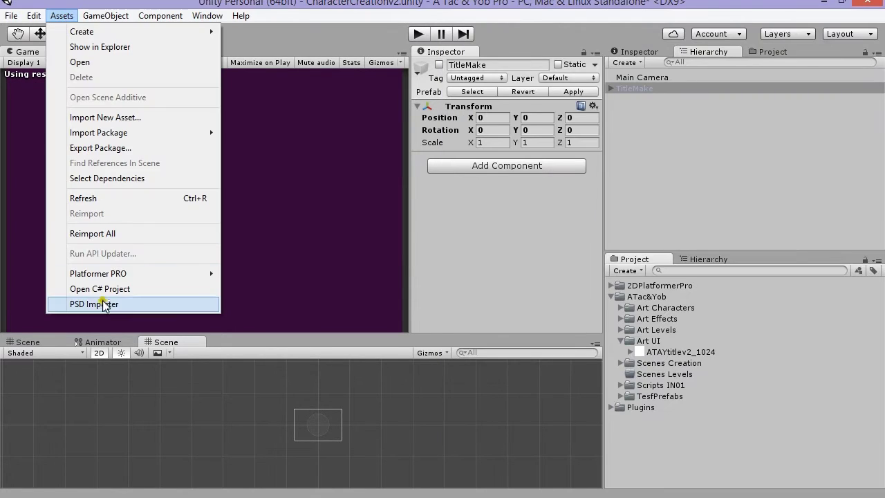
Load ATAYtitlev2_1024 from the Art UI folder into the PSD Importer and enlarge the importer window.
{"action": "left_click", "coordinate": [89, 305]}
{"action": "left_click_drag", "start_coordinate": [132, 10], "coordinate": [456, 185]}
{"action": "left_click_drag", "start_coordinate": [680, 352], "coordinate": [514, 315]}
{"action": "left_click_drag", "start_coordinate": [430, 192], "coordinate": [107, 84]}
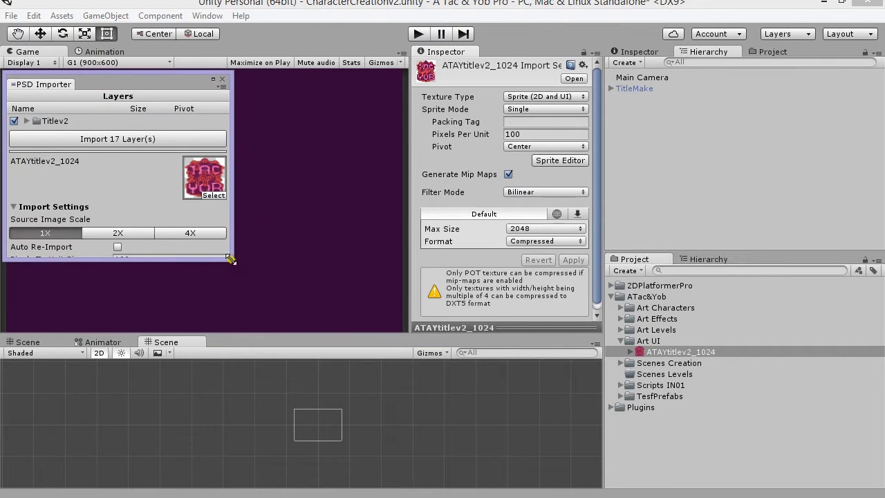
{"action": "left_click_drag", "start_coordinate": [230, 258], "coordinate": [580, 474]}
Set the import's pixels to unit size to 128 and its packing tag to TitleV2.
{"action": "left_click", "coordinate": [137, 399]}
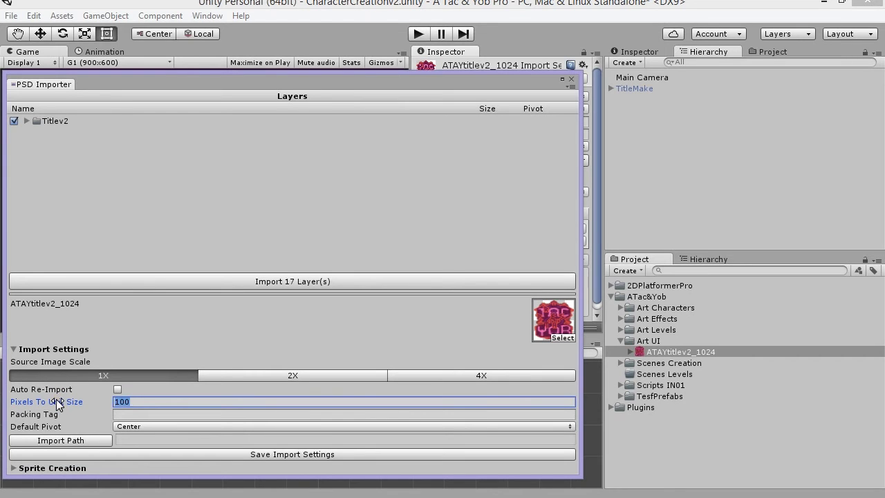
{"action": "type", "text": "128"}
{"action": "left_click", "coordinate": [135, 414]}
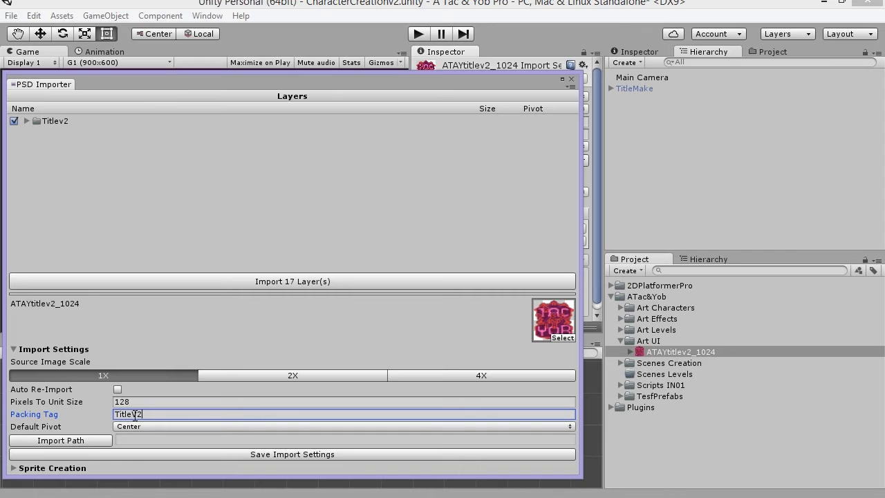
Try to expand the Titlev2 layer group in the PSD Importer's layer list.
{"action": "left_click", "coordinate": [56, 119]}
{"action": "left_click", "coordinate": [85, 158]}
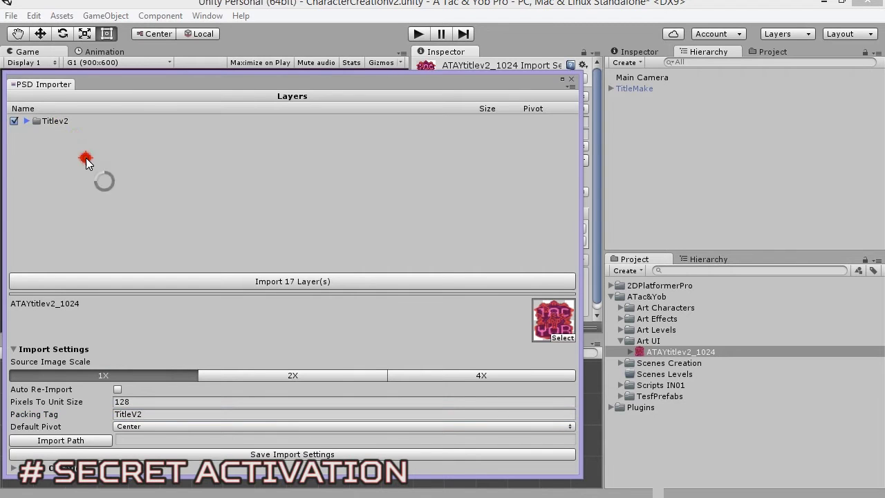
{"action": "left_click", "coordinate": [236, 120]}
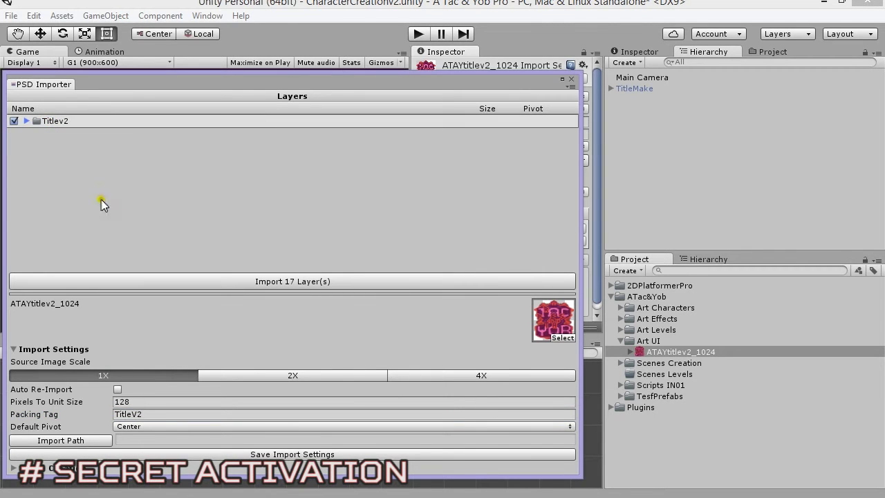
{"action": "left_click", "coordinate": [27, 120]}
{"action": "left_click", "coordinate": [27, 120]}
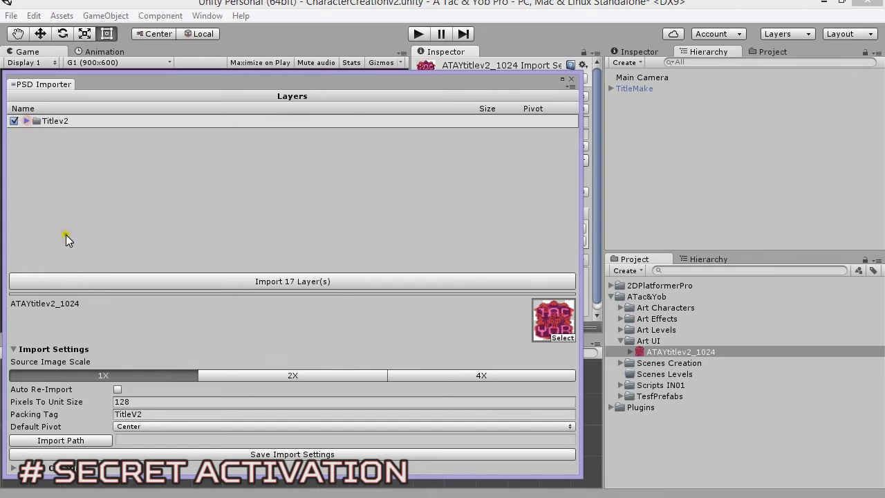
Show the sprite creation options, choose the Titlev2 layer group and create 2D sprites from it.
{"action": "left_click", "coordinate": [11, 467]}
{"action": "left_click", "coordinate": [42, 132]}
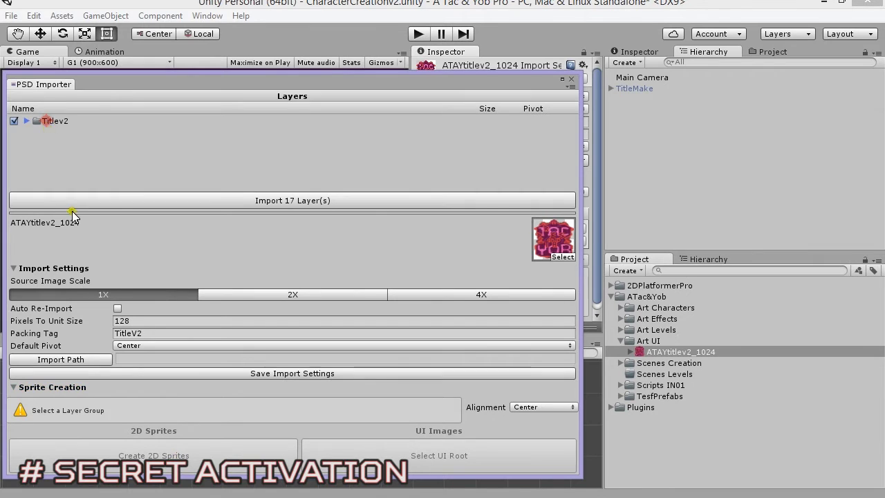
{"action": "left_click", "coordinate": [257, 124]}
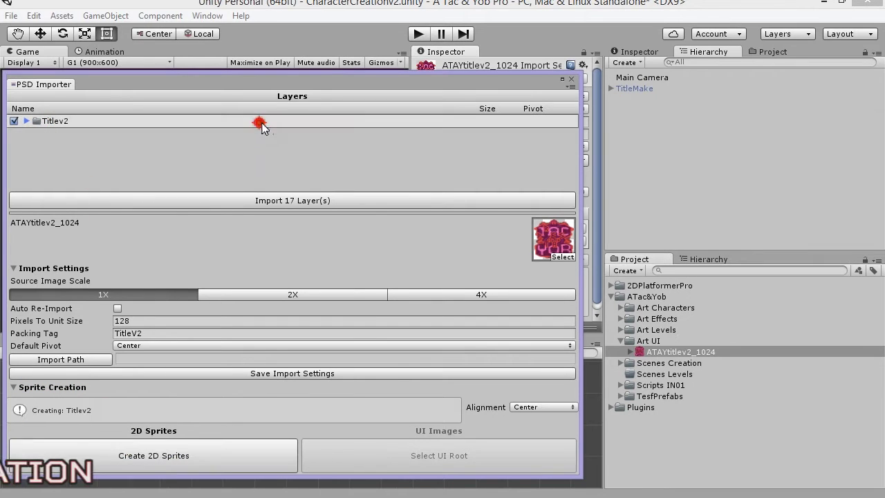
{"action": "left_click", "coordinate": [153, 463]}
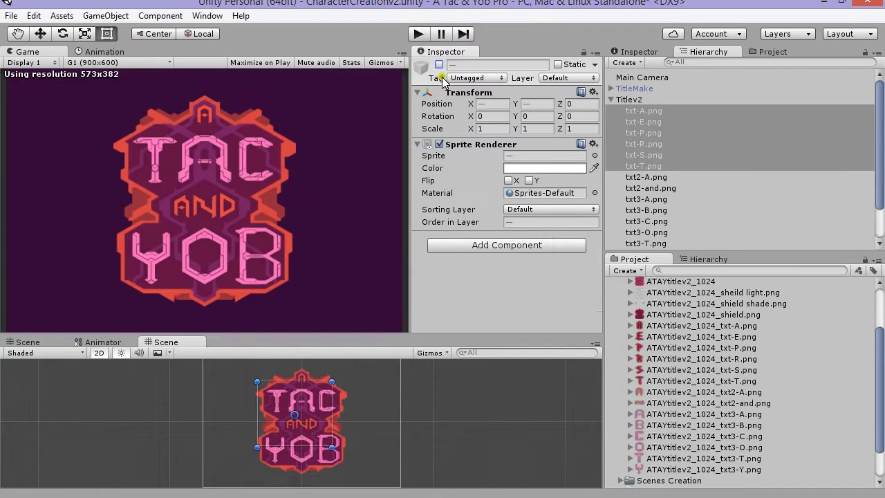
Test-run the scene and tint the txt3 letter sprites of TAC and YOB a red shade.
{"action": "left_click", "coordinate": [418, 34]}
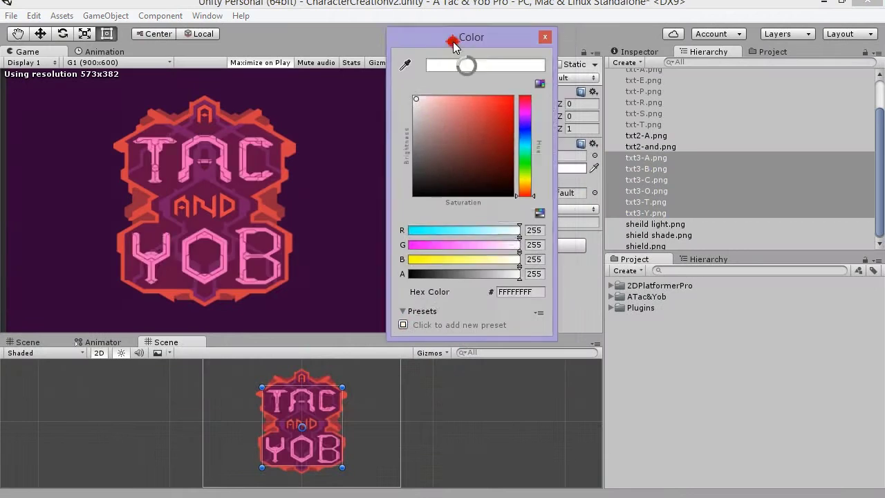
{"action": "left_click", "coordinate": [482, 101]}
{"action": "mouse_move", "coordinate": [481, 98]}
{"action": "left_mouse_down"}
{"action": "mouse_move", "coordinate": [474, 160]}
{"action": "mouse_move", "coordinate": [509, 139]}
{"action": "mouse_move", "coordinate": [510, 128]}
{"action": "mouse_move", "coordinate": [459, 121]}
{"action": "mouse_move", "coordinate": [463, 168]}
{"action": "mouse_move", "coordinate": [436, 162]}
{"action": "mouse_move", "coordinate": [473, 139]}
{"action": "left_mouse_up"}
{"action": "left_click", "coordinate": [542, 118]}
{"action": "mouse_move", "coordinate": [540, 178]}
{"action": "left_mouse_down"}
{"action": "mouse_move", "coordinate": [537, 150]}
{"action": "mouse_move", "coordinate": [524, 171]}
{"action": "mouse_move", "coordinate": [518, 127]}
{"action": "mouse_move", "coordinate": [505, 152]}
{"action": "mouse_move", "coordinate": [537, 144]}
{"action": "mouse_move", "coordinate": [523, 115]}
{"action": "mouse_move", "coordinate": [454, 118]}
{"action": "mouse_move", "coordinate": [498, 122]}
{"action": "left_mouse_up"}
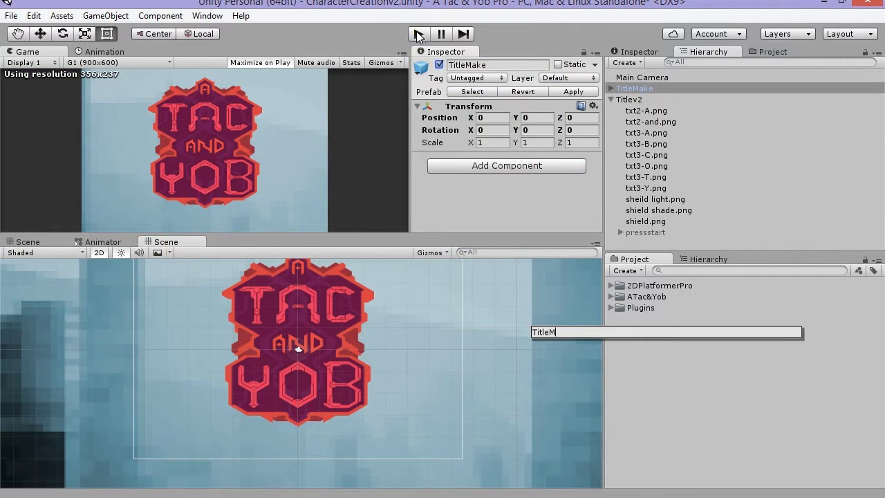
Test-run the title scene and deactivate the CommandBroTitle object.
{"action": "left_click", "coordinate": [417, 34]}
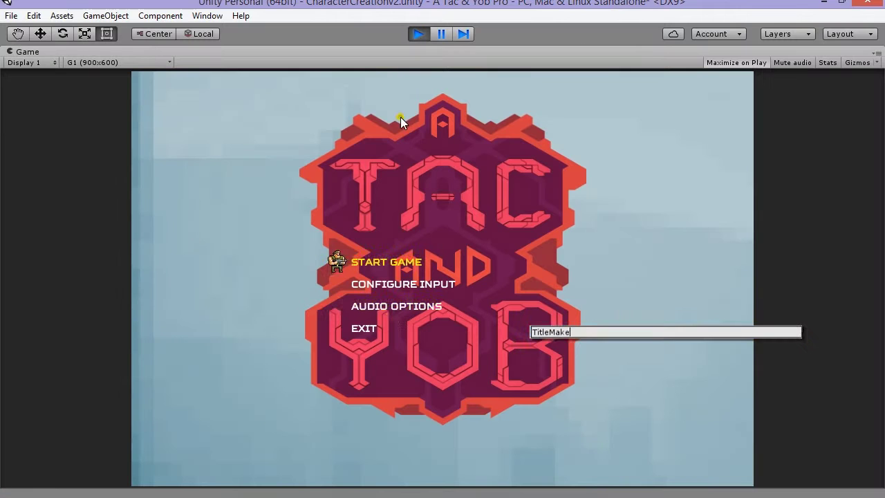
{"action": "left_click", "coordinate": [416, 36]}
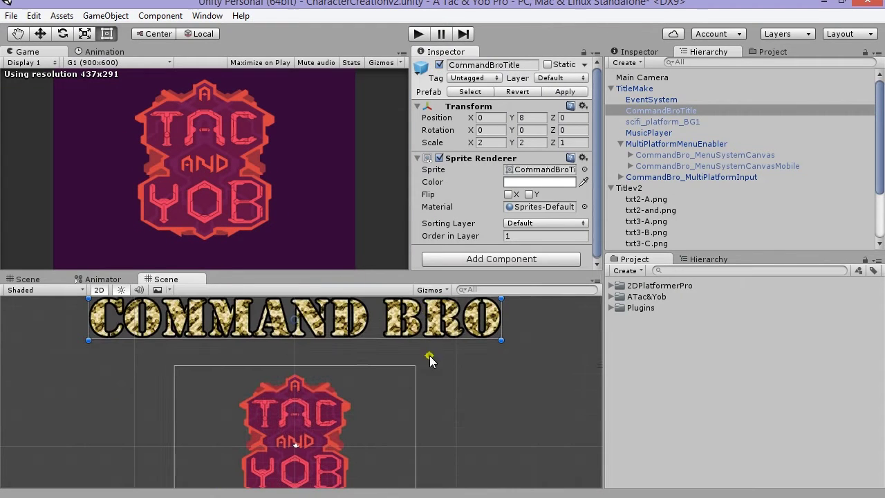
{"action": "left_click", "coordinate": [438, 64]}
Examine the EventSystem object's event system and input module components.
{"action": "left_click", "coordinate": [652, 100]}
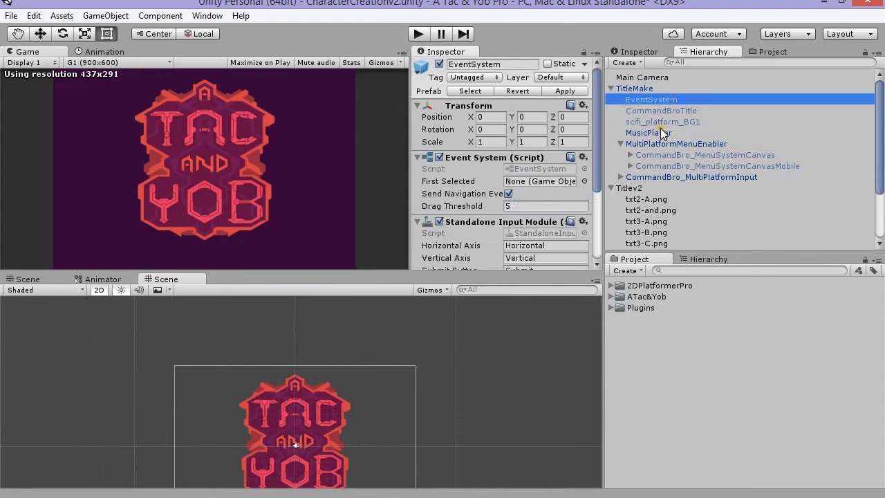
{"action": "left_click", "coordinate": [651, 133]}
{"action": "middle_click_drag", "start_coordinate": [415, 387], "coordinate": [425, 345]}
{"action": "left_click", "coordinate": [428, 182]}
{"action": "left_click", "coordinate": [417, 181]}
{"action": "scroll", "coordinate": [433, 193], "scroll_direction": "down", "scroll_amount": 2}
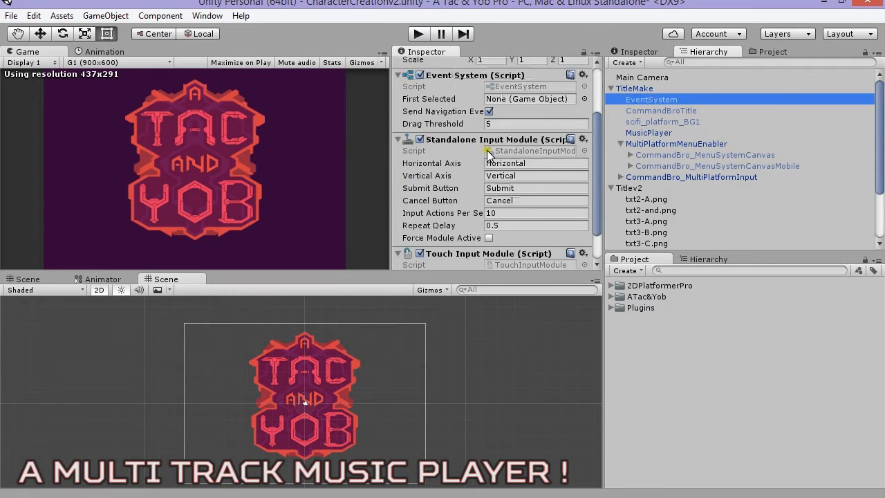
Activate CommandBro_MenuSystemCanvas and expand it to select its MainMenu object.
{"action": "left_click", "coordinate": [660, 155]}
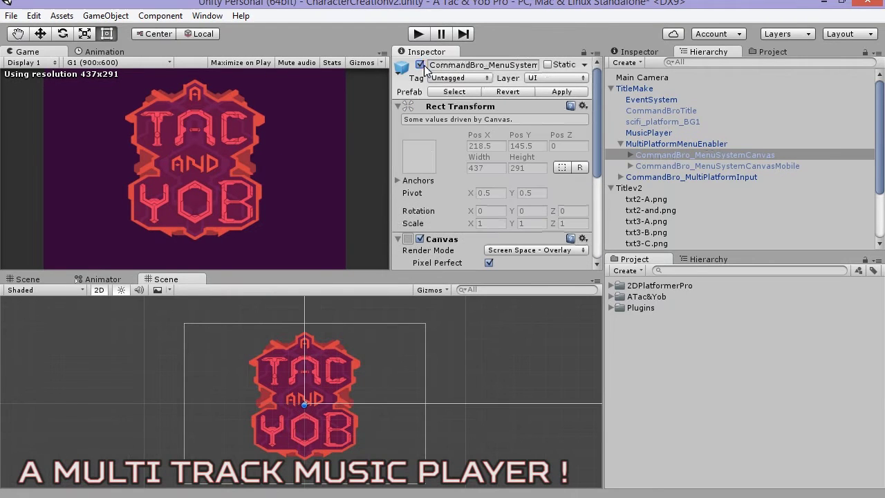
{"action": "scroll", "coordinate": [484, 352], "scroll_direction": "down", "scroll_amount": 5}
{"action": "scroll", "coordinate": [482, 335], "scroll_direction": "up", "scroll_amount": 5}
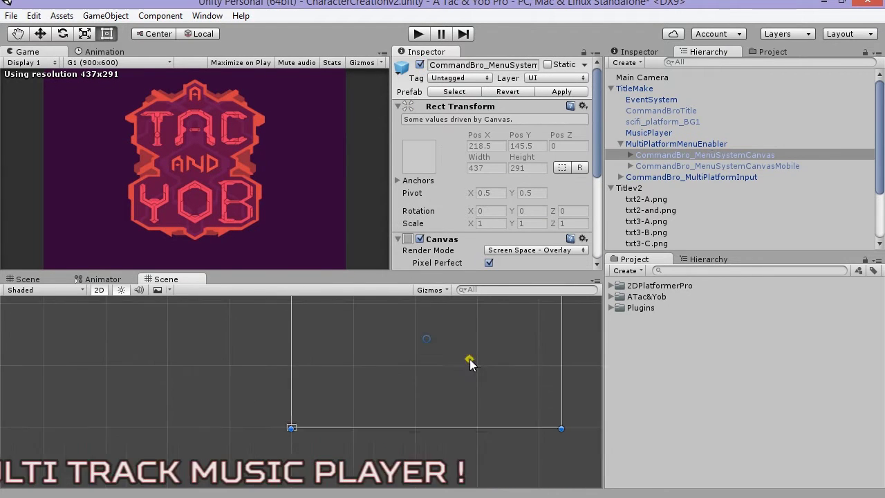
{"action": "left_click", "coordinate": [719, 166]}
{"action": "left_click", "coordinate": [630, 154]}
{"action": "left_click", "coordinate": [707, 166]}
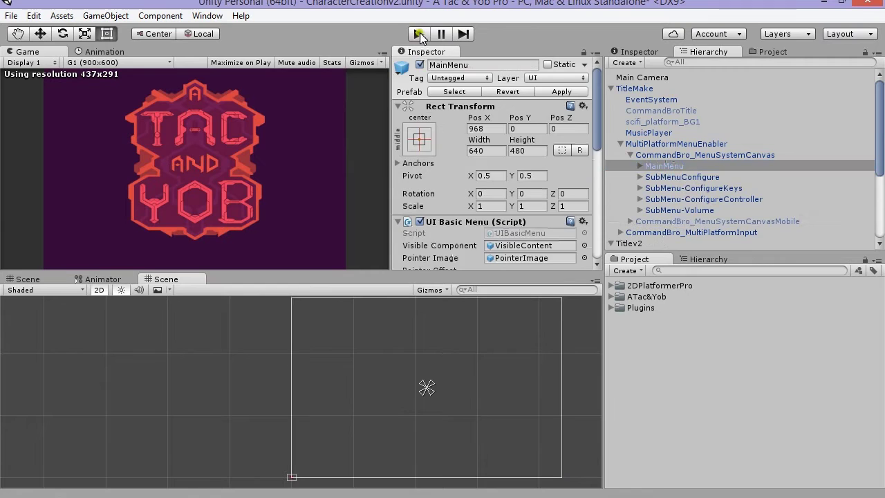
Run the game, set MainMenu's horizontal position to 161.5 and shift the Titlev2 logo left to make room for it.
{"action": "left_click", "coordinate": [417, 34]}
{"action": "left_click_drag", "start_coordinate": [482, 122], "coordinate": [760, 104]}
{"action": "scroll", "coordinate": [643, 201], "scroll_direction": "down", "scroll_amount": 1}
{"action": "left_click", "coordinate": [635, 205]}
{"action": "key", "text": "w"}
{"action": "left_click_drag", "start_coordinate": [347, 476], "coordinate": [346, 476]}
Reposition MainMenu beside the logo in the running game at X 154, Y 25.
{"action": "left_click", "coordinate": [664, 125]}
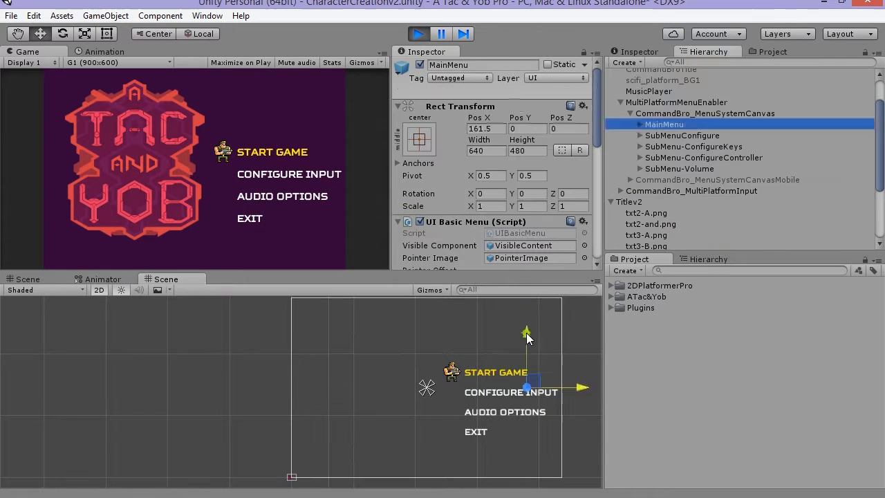
{"action": "left_click_drag", "start_coordinate": [527, 335], "coordinate": [527, 316]}
{"action": "left_click_drag", "start_coordinate": [577, 370], "coordinate": [573, 371]}
{"action": "left_click_drag", "start_coordinate": [520, 313], "coordinate": [521, 315]}
Expand MainMenu and examine its menu items and VisibleContent object.
{"action": "left_click", "coordinate": [640, 124]}
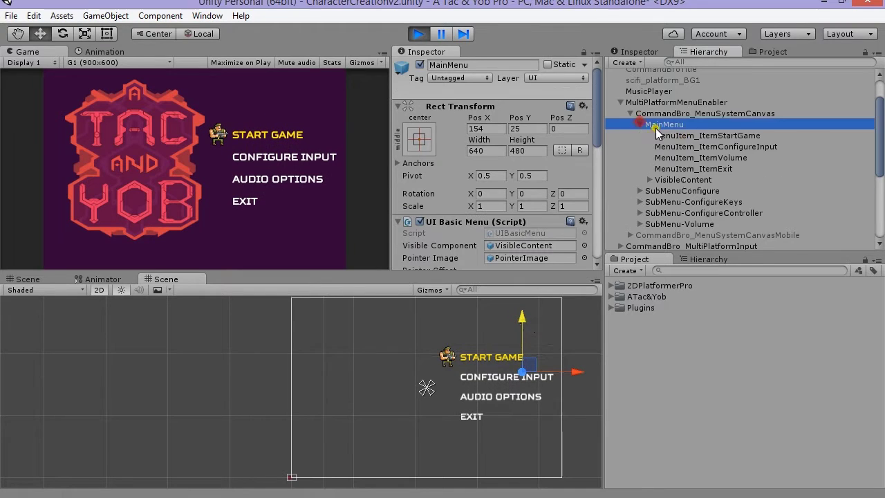
{"action": "left_click", "coordinate": [691, 147]}
{"action": "left_click", "coordinate": [693, 169]}
{"action": "left_click", "coordinate": [681, 180]}
{"action": "left_click", "coordinate": [650, 179]}
{"action": "left_click", "coordinate": [690, 191]}
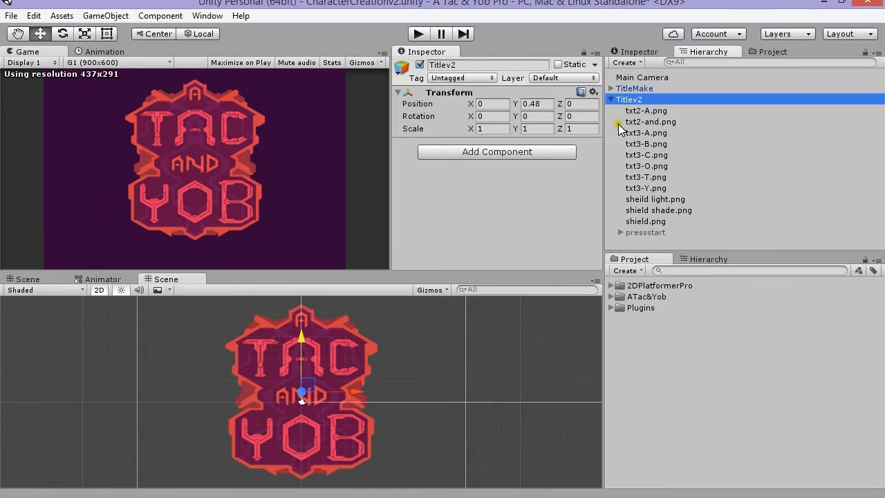
Deactivate the eight txt sprites of Titlev2 and make sheild light.png an active child of shield.png.
{"action": "left_click", "coordinate": [646, 111]}
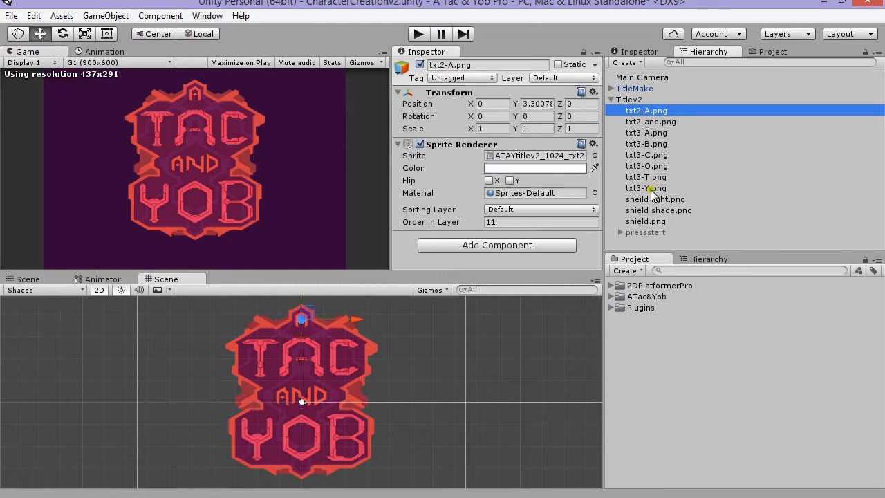
{"action": "left_click", "coordinate": [646, 188], "text": "shift"}
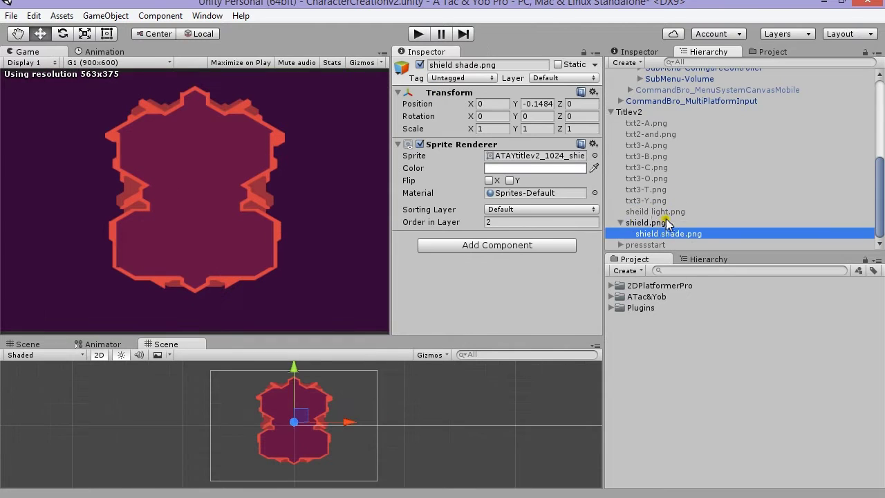
{"action": "left_click_drag", "start_coordinate": [664, 212], "coordinate": [662, 221]}
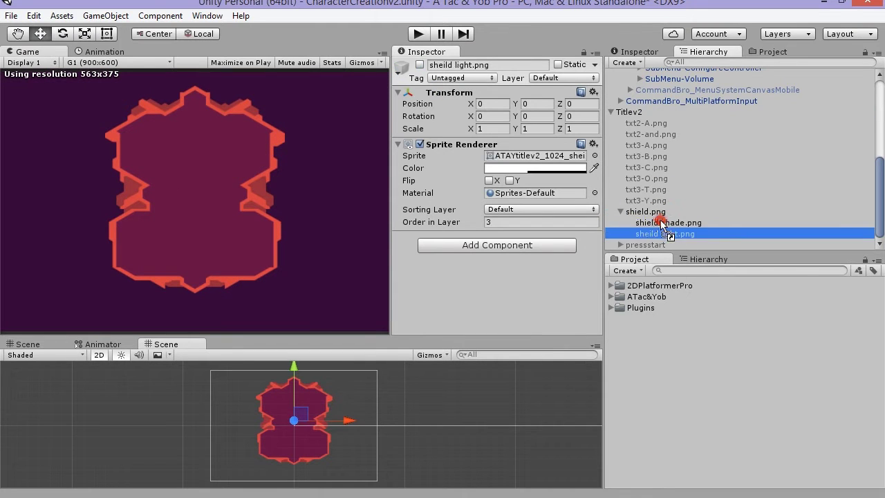
{"action": "left_click", "coordinate": [420, 64]}
Parent all eight txt sprites, from txt2-A.png to txt3-Y.png, under shield.png.
{"action": "left_click_drag", "start_coordinate": [645, 123], "coordinate": [645, 201]}
{"action": "left_click", "coordinate": [640, 124]}
{"action": "left_click", "coordinate": [646, 189], "text": "shift"}
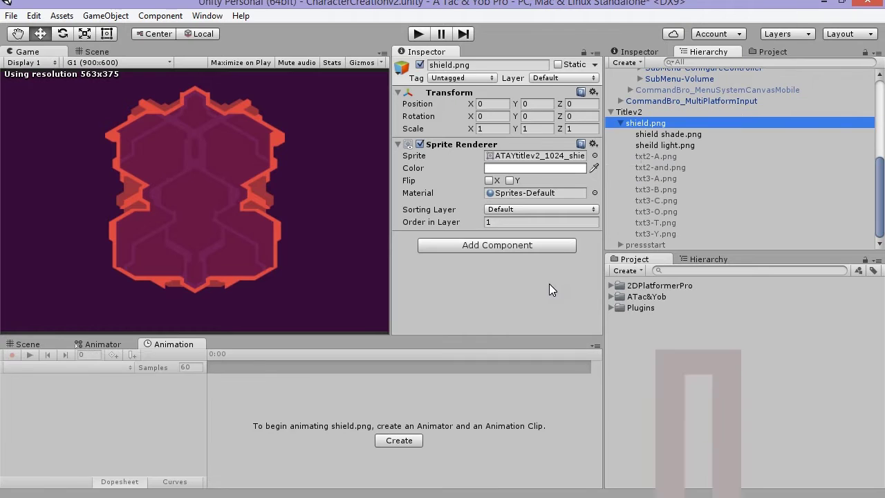
Create an animation clip for shield.png named titleLoadA in a new anims folder inside Art UI.
{"action": "left_click", "coordinate": [399, 440]}
{"action": "double_click", "coordinate": [154, 166]}
{"action": "right_click", "coordinate": [176, 163]}
{"action": "mouse_move", "coordinate": [231, 309]}
{"action": "left_click", "coordinate": [371, 307]}
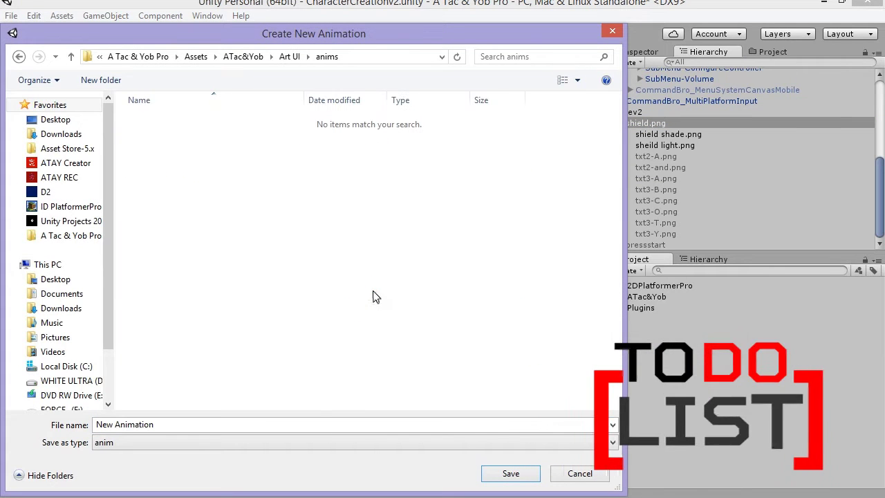
{"action": "left_click", "coordinate": [320, 423]}
{"action": "type", "text": "titleLoad"}
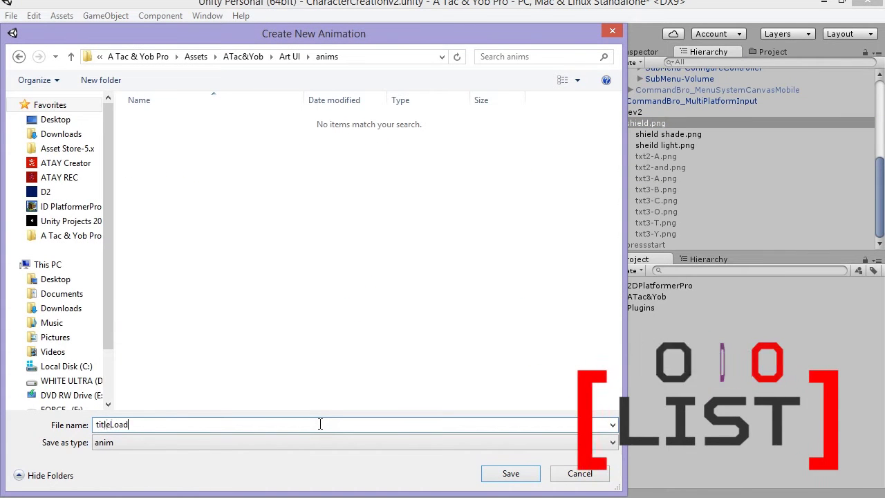
{"action": "type", "text": "A"}
{"action": "key", "text": "Return"}
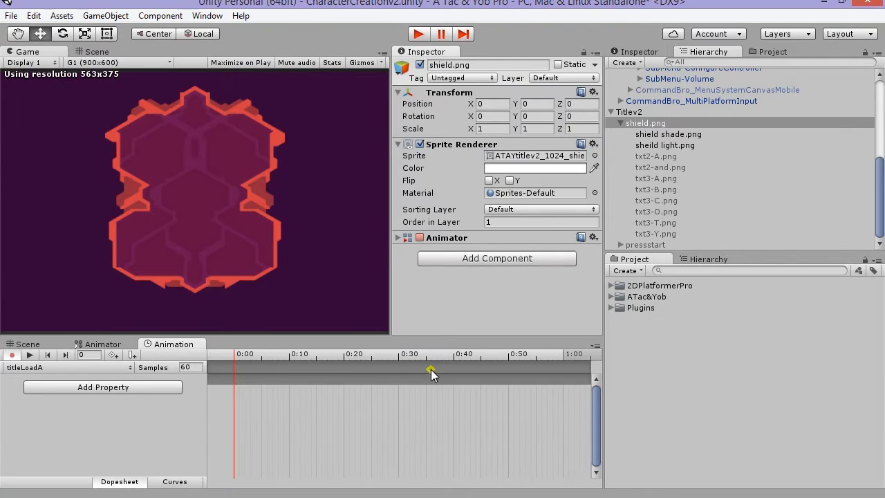
Animate shield.png's scale from about 0.14 at frame 0 to full size at frame 30, removing its Position track.
{"action": "left_click", "coordinate": [87, 34]}
{"action": "left_click", "coordinate": [96, 52]}
{"action": "left_click_drag", "start_coordinate": [202, 201], "coordinate": [137, 170]}
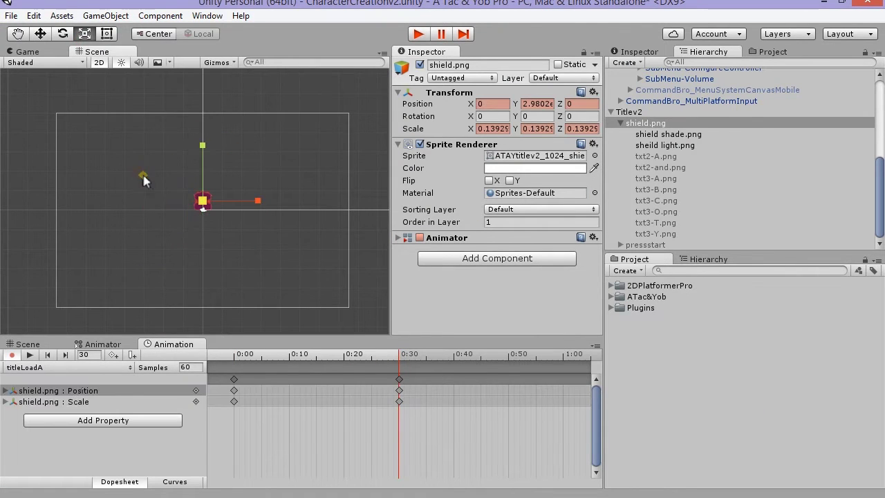
{"action": "left_click", "coordinate": [231, 354]}
{"action": "key", "text": "Delete"}
{"action": "left_click_drag", "start_coordinate": [236, 355], "coordinate": [349, 388]}
{"action": "left_click_drag", "start_coordinate": [345, 356], "coordinate": [190, 375]}
{"action": "left_click_drag", "start_coordinate": [381, 371], "coordinate": [395, 379]}
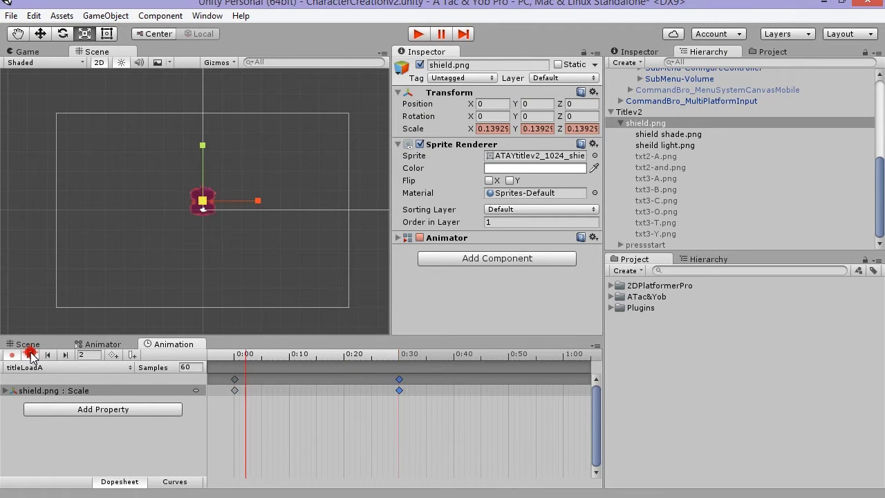
{"action": "left_click_drag", "start_coordinate": [273, 356], "coordinate": [399, 356]}
Key sheild light.png's colour alpha at frames 0, 20 and 30, fading it in to about 0.478.
{"action": "left_click", "coordinate": [660, 147]}
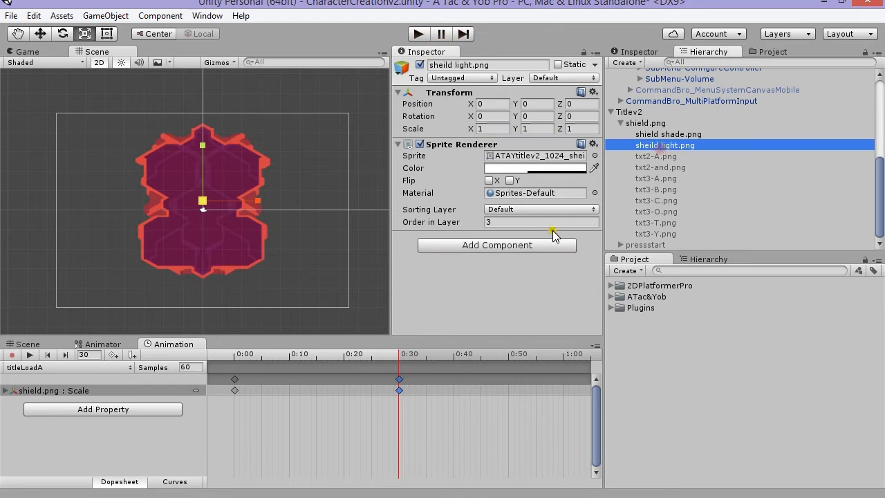
{"action": "left_click", "coordinate": [343, 356]}
{"action": "left_click", "coordinate": [566, 169]}
{"action": "left_click_drag", "start_coordinate": [467, 275], "coordinate": [423, 267]}
{"action": "left_click_drag", "start_coordinate": [344, 356], "coordinate": [397, 359]}
{"action": "left_click", "coordinate": [508, 168]}
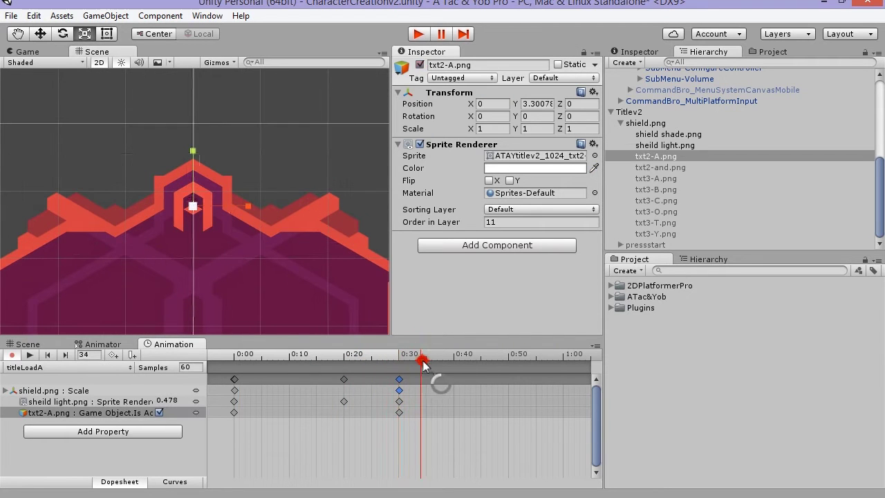
Enlarge txt2-A.png to scale 1.64 at frame 35 and return its scale to 1 at frame 40.
{"action": "left_click_drag", "start_coordinate": [196, 212], "coordinate": [225, 210]}
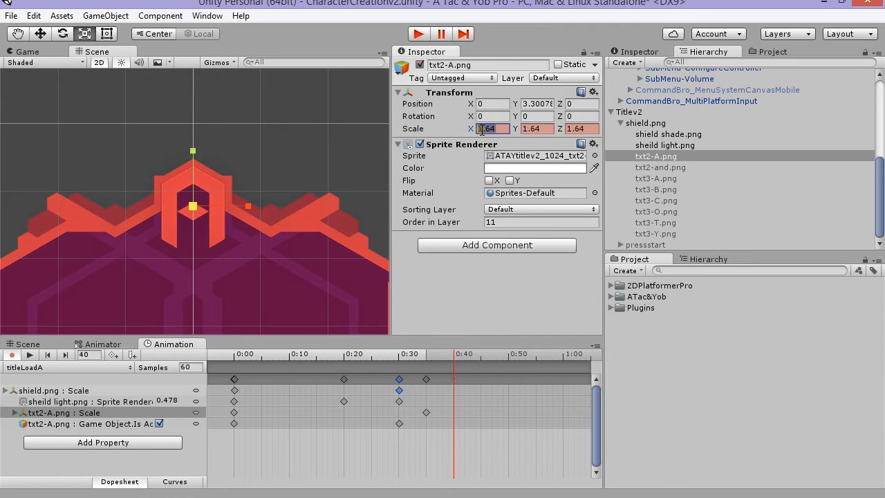
{"action": "type", "text": "1"}
{"action": "key", "text": "Tab"}
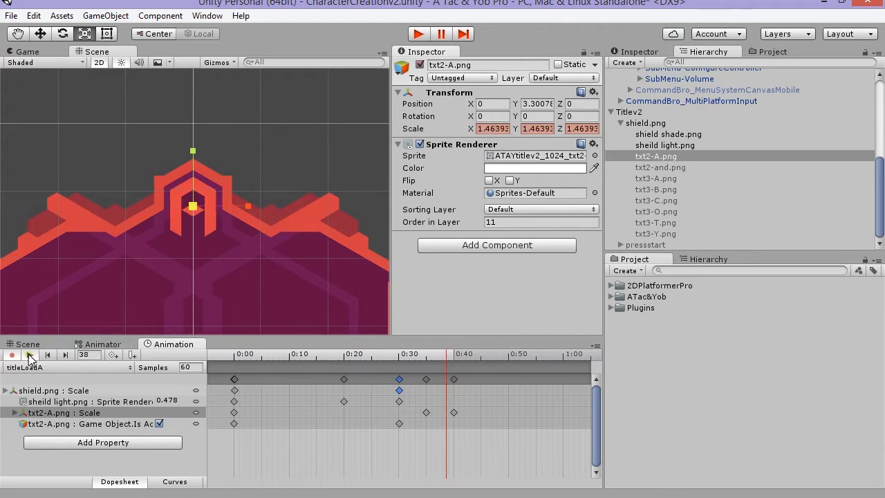
Key txt2-A.png's scale at 1 on frame 30, preview the clip and shift its scale keys to frames 35, 40 and 45.
{"action": "left_click", "coordinate": [398, 355]}
{"action": "left_click", "coordinate": [497, 129]}
{"action": "type", "text": "1"}
{"action": "left_click", "coordinate": [30, 355]}
{"action": "left_click_drag", "start_coordinate": [426, 419], "coordinate": [417, 379]}
{"action": "left_click_drag", "start_coordinate": [371, 412], "coordinate": [390, 416]}
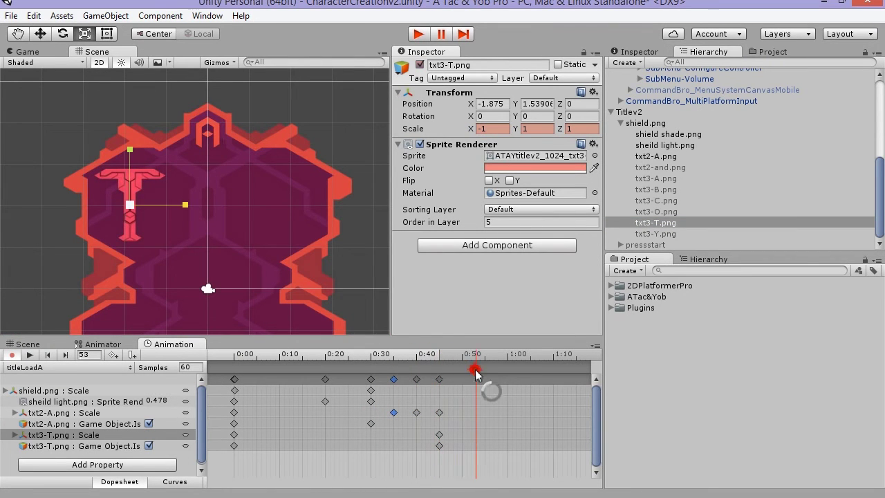
Activate txt3-A.png at frame 50 with X scale -1 and flip it back to 1 at frame 55.
{"action": "left_click_drag", "start_coordinate": [446, 364], "coordinate": [422, 366]}
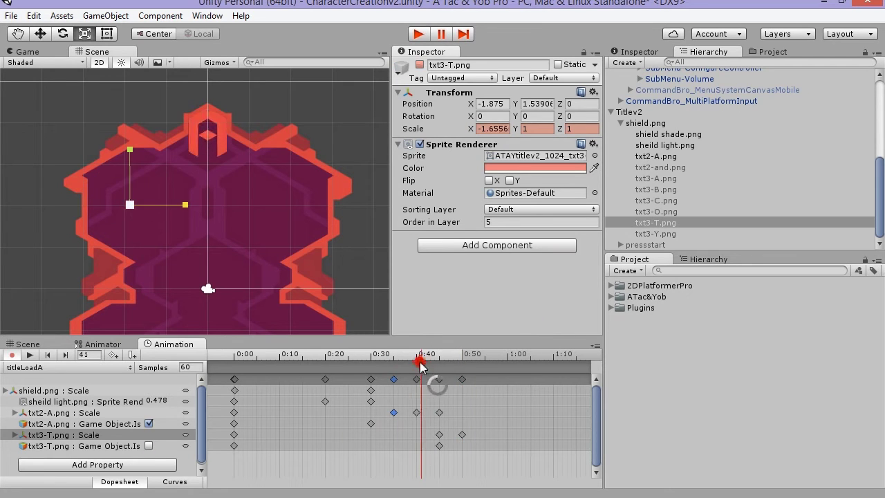
{"action": "left_click", "coordinate": [655, 179]}
{"action": "left_click", "coordinate": [419, 65]}
{"action": "left_click_drag", "start_coordinate": [499, 130], "coordinate": [370, 118]}
{"action": "type", "text": "-1"}
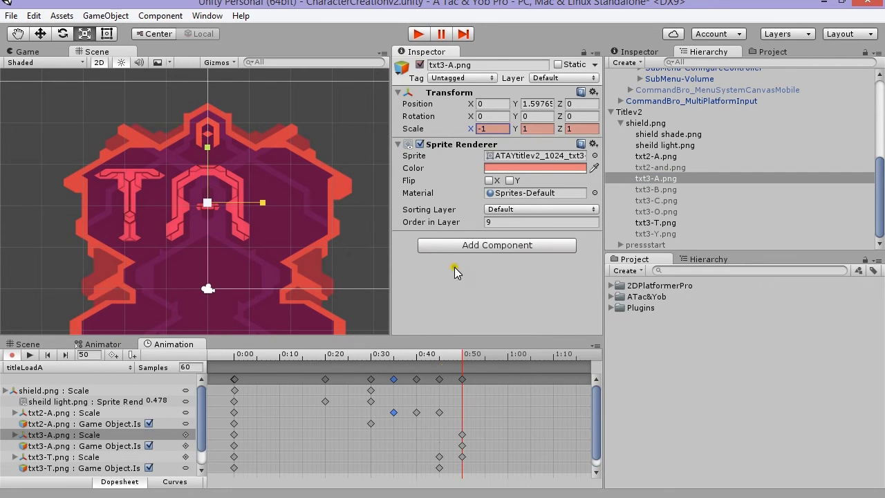
{"action": "left_click", "coordinate": [485, 360]}
{"action": "mouse_move", "coordinate": [478, 351]}
{"action": "left_mouse_down"}
{"action": "mouse_move", "coordinate": [448, 349]}
{"action": "mouse_move", "coordinate": [493, 349]}
{"action": "mouse_move", "coordinate": [485, 349]}
{"action": "left_mouse_up"}
Activate txt3-C.png at frame 55 with X scale -1 and flip it back to 1 at frame 60.
{"action": "left_click", "coordinate": [656, 201]}
{"action": "left_click", "coordinate": [419, 64]}
{"action": "left_click_drag", "start_coordinate": [499, 129], "coordinate": [425, 120]}
{"action": "type", "text": "-1.7"}
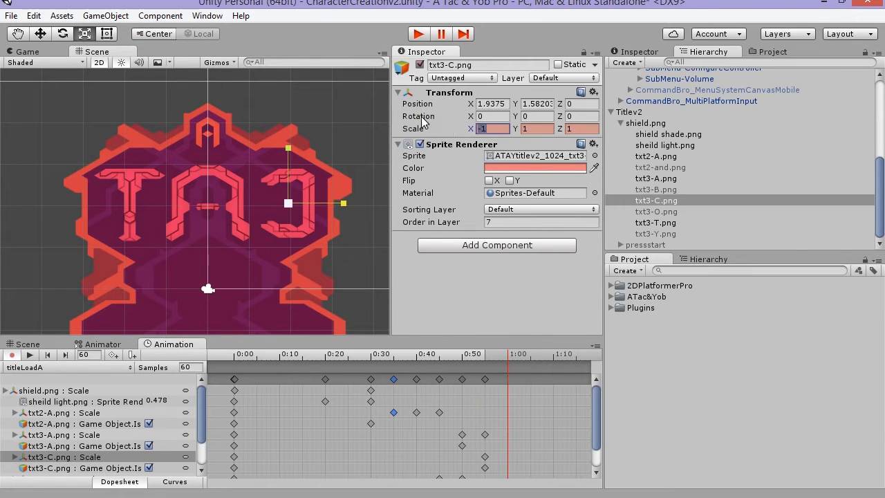
{"action": "type", "text": "1"}
{"action": "left_click_drag", "start_coordinate": [501, 356], "coordinate": [462, 335]}
Activate txt2-and.png at frame 60 and shrink it to about 0.27 scale.
{"action": "left_click", "coordinate": [658, 168]}
{"action": "left_click", "coordinate": [419, 65]}
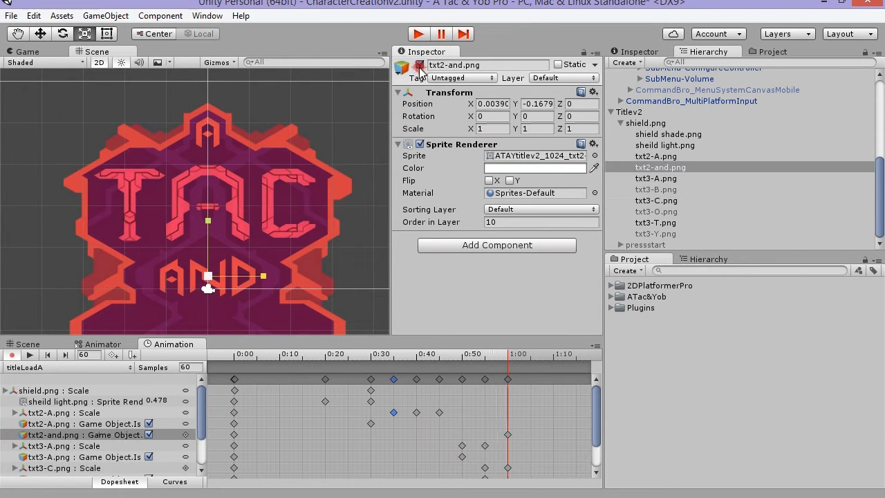
{"action": "left_click_drag", "start_coordinate": [205, 273], "coordinate": [166, 284]}
{"action": "left_click", "coordinate": [522, 357]}
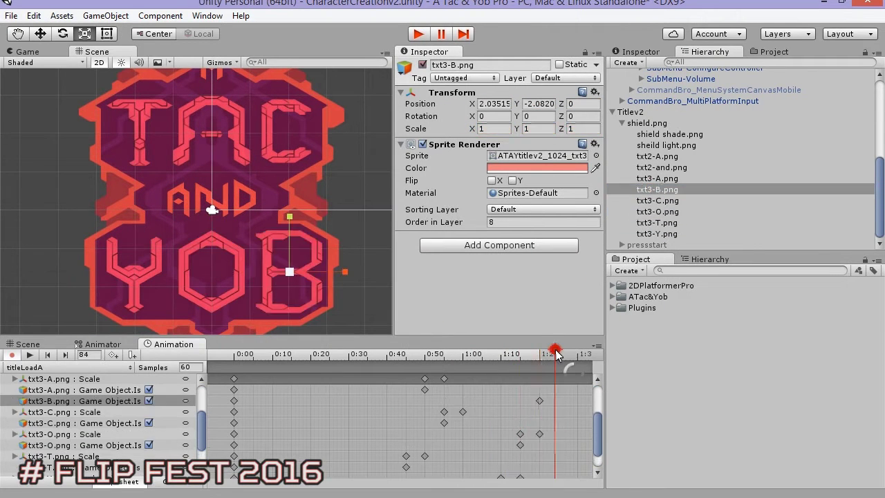
Preview the titleLoadA clip and enlarge the timeline area to show all of its tracks.
{"action": "left_click", "coordinate": [541, 384]}
{"action": "left_click", "coordinate": [30, 355]}
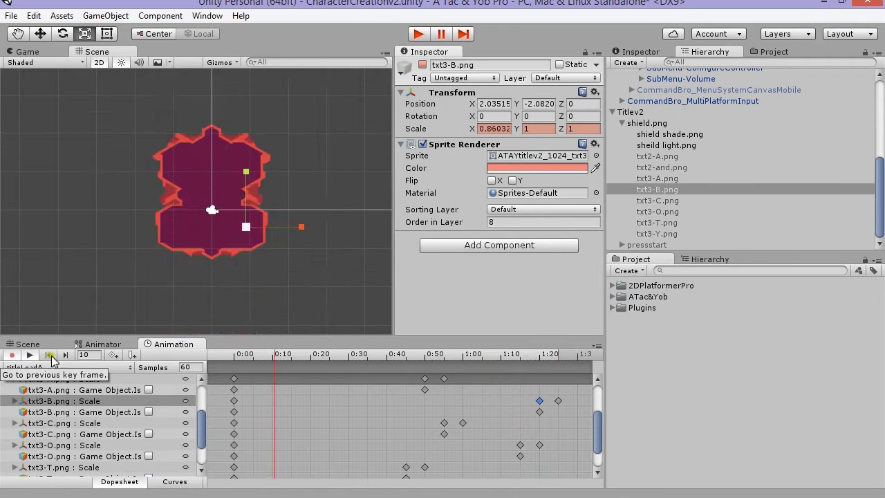
{"action": "left_click_drag", "start_coordinate": [545, 336], "coordinate": [545, 201]}
{"action": "left_click", "coordinate": [374, 237]}
Move txt3-A.png's starting keys to frame 48 and its last scale key to 57, and txt3-T.png's last scale key to 52.
{"action": "left_click", "coordinate": [425, 424]}
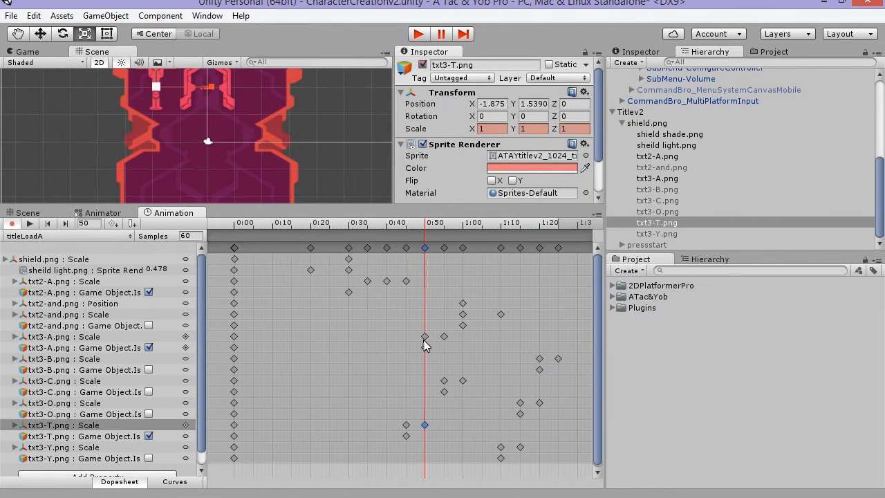
{"action": "left_click", "coordinate": [424, 347]}
{"action": "left_click", "coordinate": [424, 336], "text": "shift"}
{"action": "left_click_drag", "start_coordinate": [424, 347], "coordinate": [417, 347]}
{"action": "left_click_drag", "start_coordinate": [424, 424], "coordinate": [432, 424]}
{"action": "left_click_drag", "start_coordinate": [444, 337], "coordinate": [451, 337]}
Shift txt3-C.png's starting scale and activation keys to frame 53 and its last scale key to frame 62.
{"action": "left_click", "coordinate": [444, 392]}
{"action": "left_click", "coordinate": [444, 381], "text": "shift"}
{"action": "left_click_drag", "start_coordinate": [443, 380], "coordinate": [469, 381]}
Delete txt2-and.png's Position track, move its starting scale and activation keys to frame 58 and preview the clip.
{"action": "left_click", "coordinate": [463, 314]}
{"action": "left_click", "coordinate": [60, 314]}
{"action": "left_click", "coordinate": [61, 305]}
{"action": "key", "text": "Delete"}
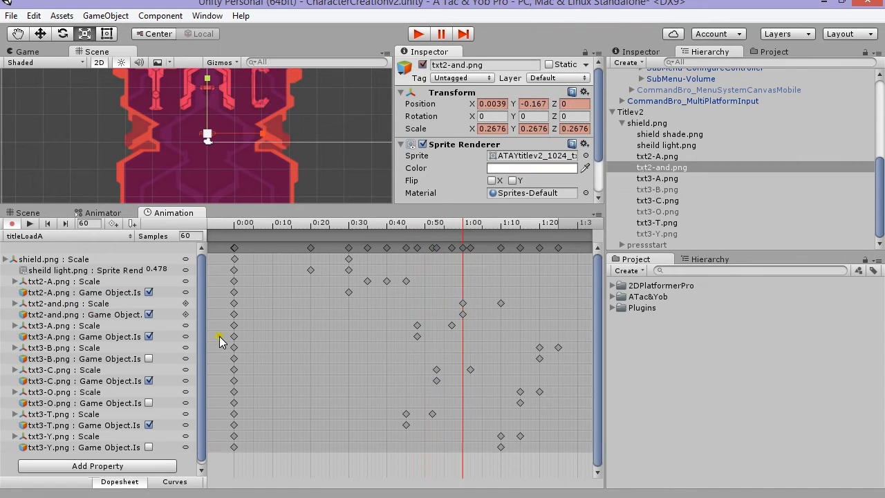
{"action": "left_click", "coordinate": [462, 303]}
{"action": "left_click", "coordinate": [462, 314], "text": "shift"}
{"action": "left_click_drag", "start_coordinate": [463, 314], "coordinate": [459, 313]}
{"action": "left_click", "coordinate": [30, 223]}
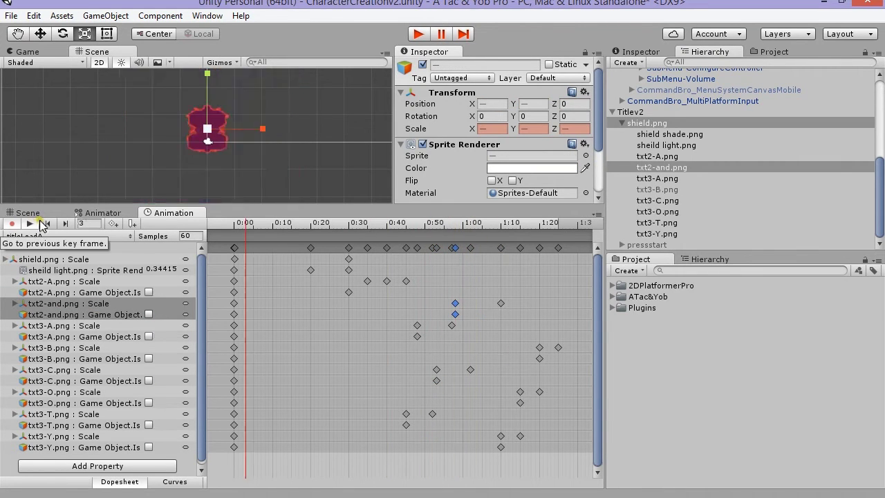
{"action": "left_click_drag", "start_coordinate": [471, 242], "coordinate": [461, 246]}
Move txt3-Y.png's starting scale and activation keys to frame 68 and its last scale key to frame 77.
{"action": "left_click", "coordinate": [501, 436]}
{"action": "left_click", "coordinate": [501, 447], "text": "shift"}
{"action": "left_click_drag", "start_coordinate": [500, 446], "coordinate": [492, 447]}
{"action": "left_click_drag", "start_coordinate": [520, 435], "coordinate": [527, 436]}
Move txt3-O.png's starting scale and activation keys to frame 73 and its last scale key to frame 82.
{"action": "left_click", "coordinate": [519, 403]}
{"action": "left_click", "coordinate": [520, 392], "text": "shift"}
{"action": "left_click_drag", "start_coordinate": [520, 391], "coordinate": [547, 392]}
Move txt3-B.png's starting keys to frame 78 and its last scale key to frame 87, and preview the whole clip.
{"action": "left_click", "coordinate": [539, 359]}
{"action": "left_click", "coordinate": [539, 347], "text": "shift"}
{"action": "left_click_drag", "start_coordinate": [539, 348], "coordinate": [532, 349]}
{"action": "left_click_drag", "start_coordinate": [557, 347], "coordinate": [565, 347]}
{"action": "left_click", "coordinate": [33, 223]}
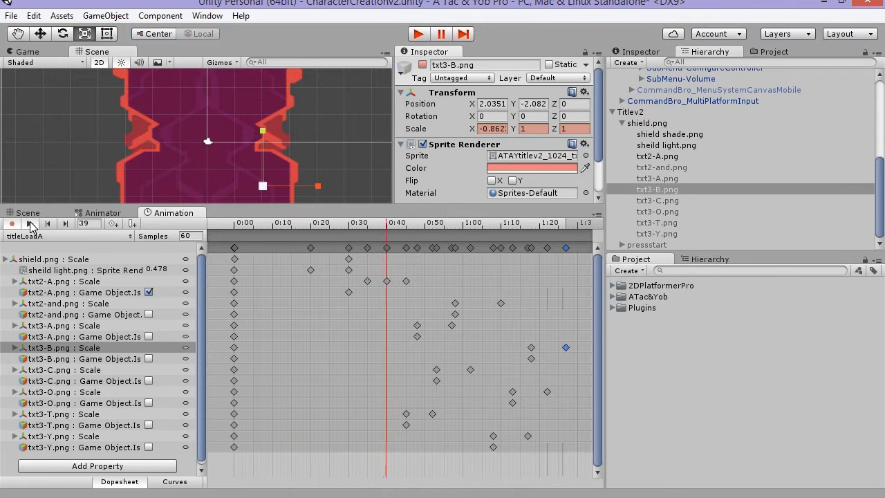
{"action": "scroll", "coordinate": [326, 293], "scroll_direction": "down", "scroll_amount": 1}
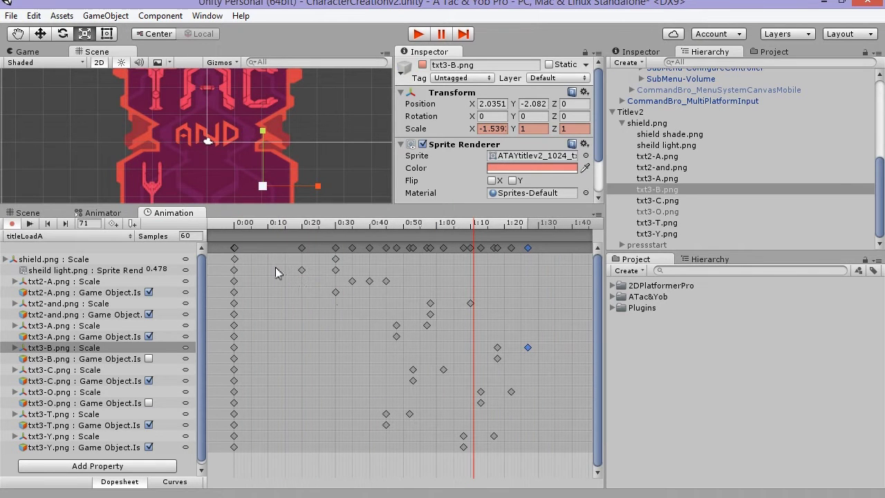
{"action": "scroll", "coordinate": [275, 267], "scroll_direction": "down", "scroll_amount": 1}
{"action": "scroll", "coordinate": [276, 134], "scroll_direction": "down", "scroll_amount": 5}
{"action": "left_click_drag", "start_coordinate": [454, 228], "coordinate": [531, 228]}
{"action": "scroll", "coordinate": [326, 163], "scroll_direction": "down", "scroll_amount": 2}
Create a second animation clip named titleLoadB.anim in the anims folder.
{"action": "left_click", "coordinate": [45, 238]}
{"action": "left_click", "coordinate": [49, 266]}
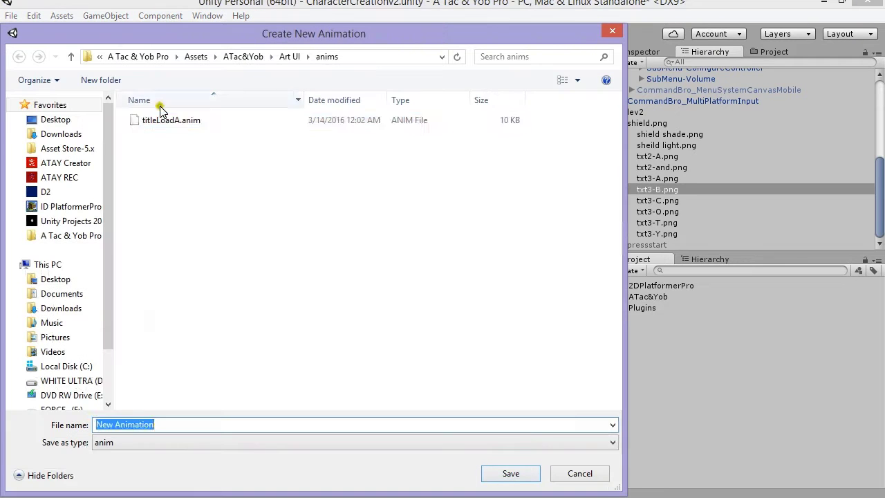
{"action": "left_click", "coordinate": [161, 119]}
{"action": "left_click", "coordinate": [133, 422]}
{"action": "type", "text": "B.anim"}
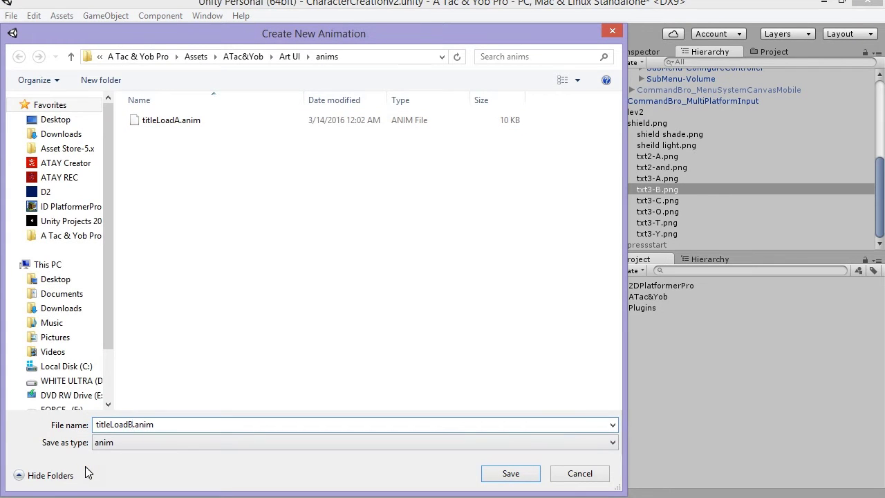
{"action": "key", "text": "Return"}
Activate all eight txt sprites in the titleLoadB clip and toggle sheild light.png's active state.
{"action": "left_click", "coordinate": [670, 157]}
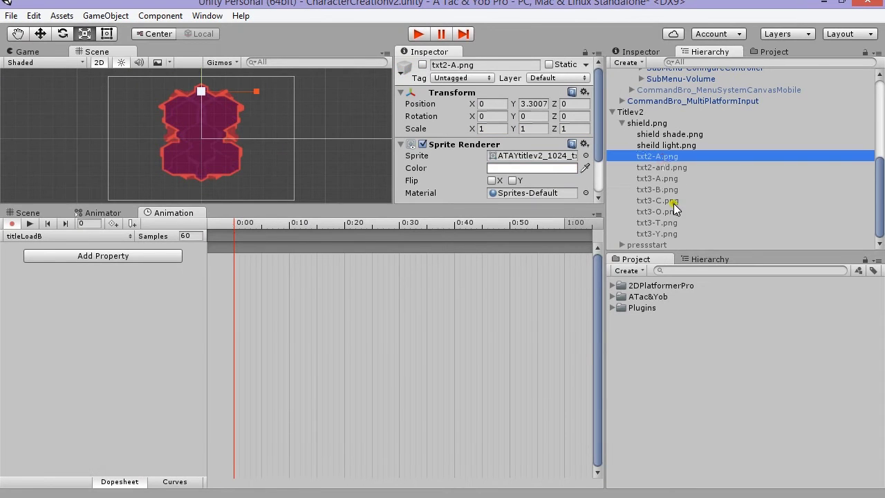
{"action": "left_click", "coordinate": [656, 233], "text": "shift"}
{"action": "left_click", "coordinate": [423, 64]}
{"action": "left_click", "coordinate": [667, 145]}
{"action": "left_click", "coordinate": [422, 64]}
Make a transition from the titleLoadA state to titleLoadB in the Animator.
{"action": "left_click", "coordinate": [102, 212]}
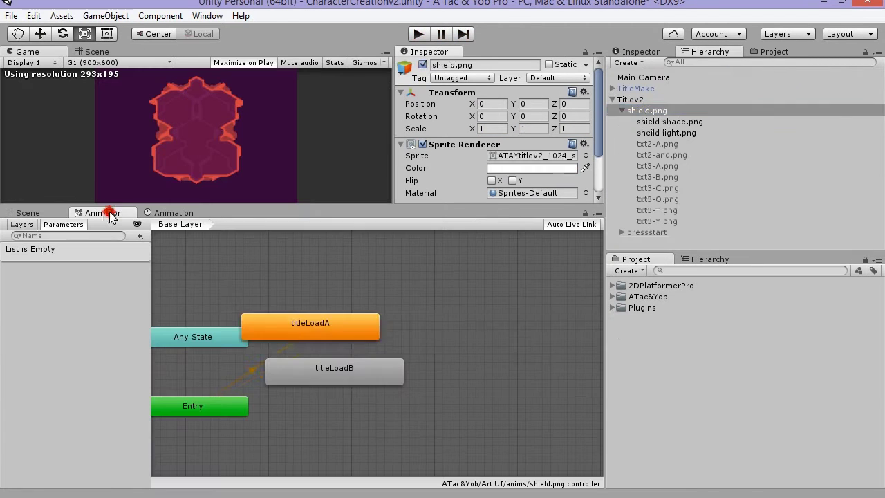
{"action": "left_click", "coordinate": [329, 335]}
{"action": "right_click", "coordinate": [324, 340]}
{"action": "left_click", "coordinate": [338, 346]}
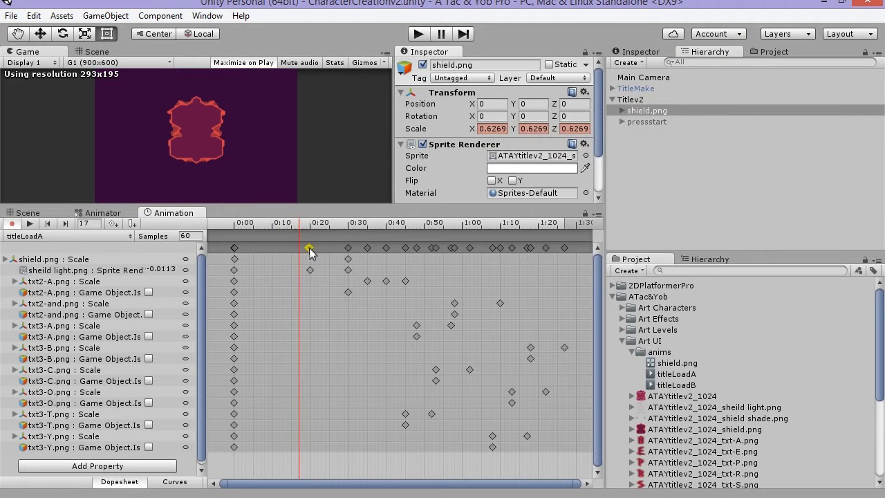
Test the title animation in the running game, move sheild light.png's middle colour key to frame 5 and test again.
{"action": "left_click", "coordinate": [286, 266]}
{"action": "left_click", "coordinate": [418, 34]}
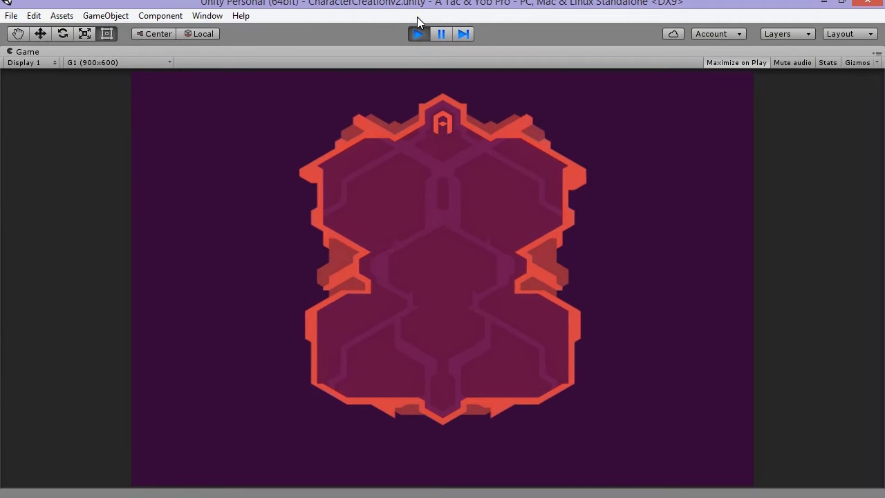
{"action": "left_click", "coordinate": [418, 34]}
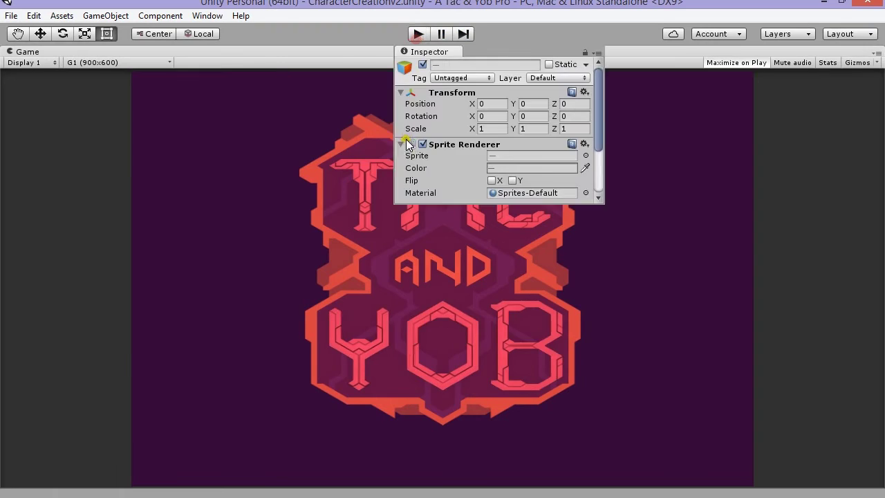
{"action": "left_click_drag", "start_coordinate": [255, 249], "coordinate": [253, 248]}
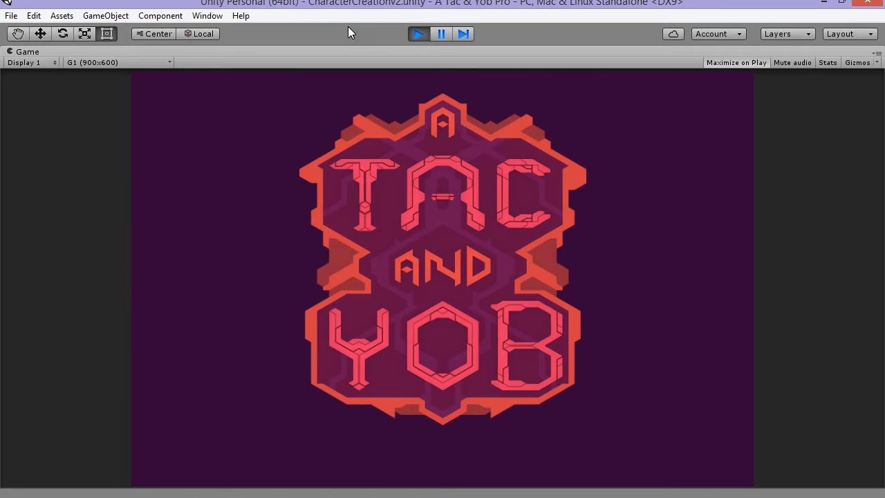
{"action": "left_click", "coordinate": [418, 34]}
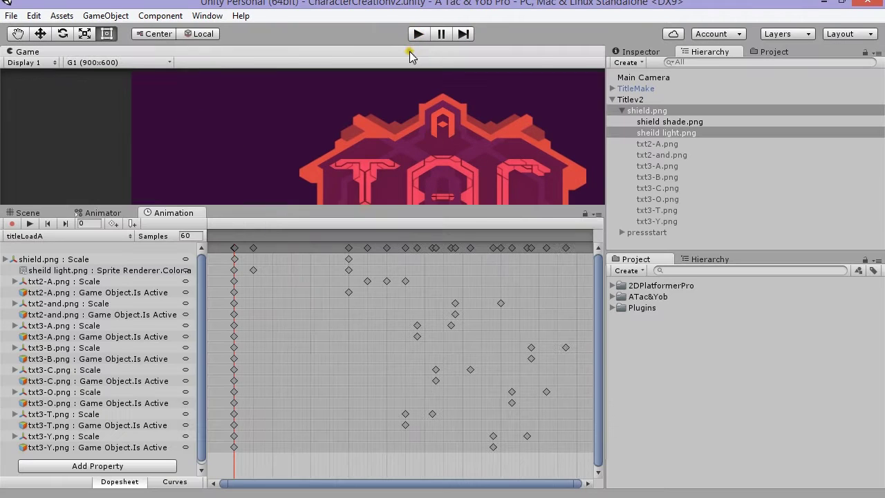
Shift all titleLoadA keys from frame 30 onward back so they begin at frame 15, and run the game.
{"action": "left_click_drag", "start_coordinate": [316, 247], "coordinate": [319, 247]}
{"action": "left_click_drag", "start_coordinate": [319, 248], "coordinate": [576, 250]}
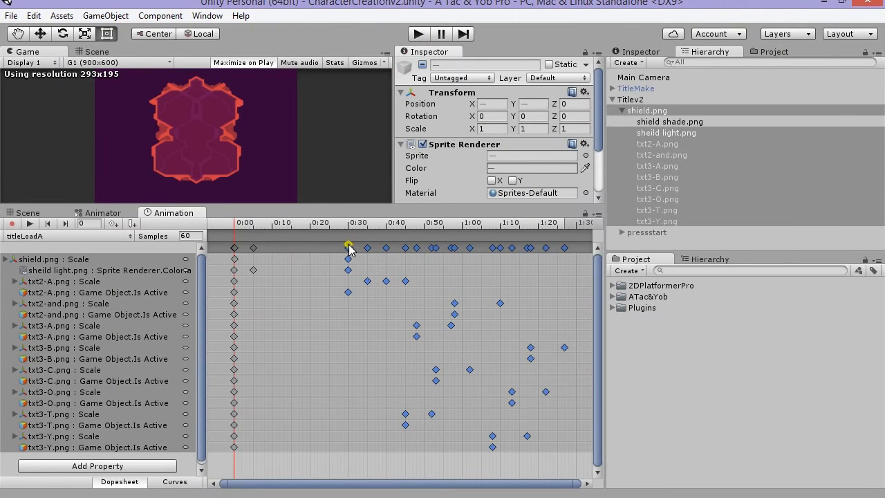
{"action": "left_click_drag", "start_coordinate": [349, 249], "coordinate": [295, 252]}
{"action": "left_click", "coordinate": [418, 33]}
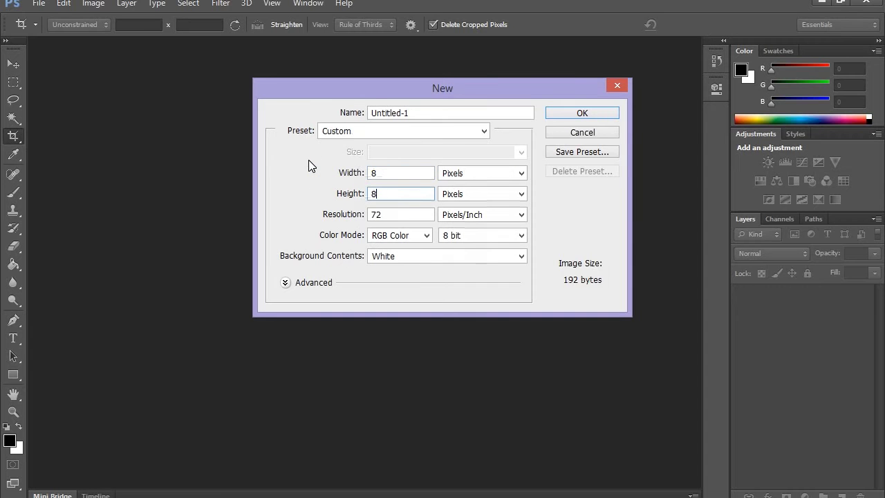
In Photoshop, create an 8 × 8 pixel document at 72 pixels/inch, magnify it and choose the Pencil Tool.
{"action": "key", "text": "Return"}
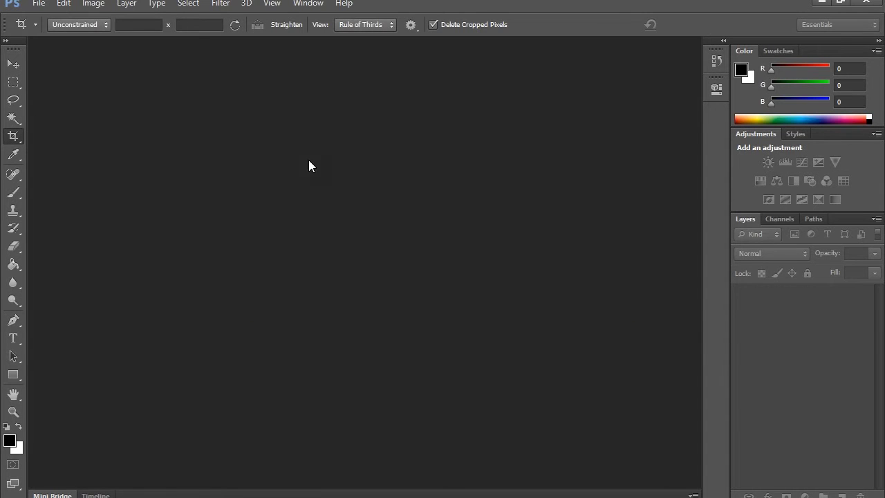
{"action": "key", "text": "z"}
{"action": "left_click", "coordinate": [358, 264]}
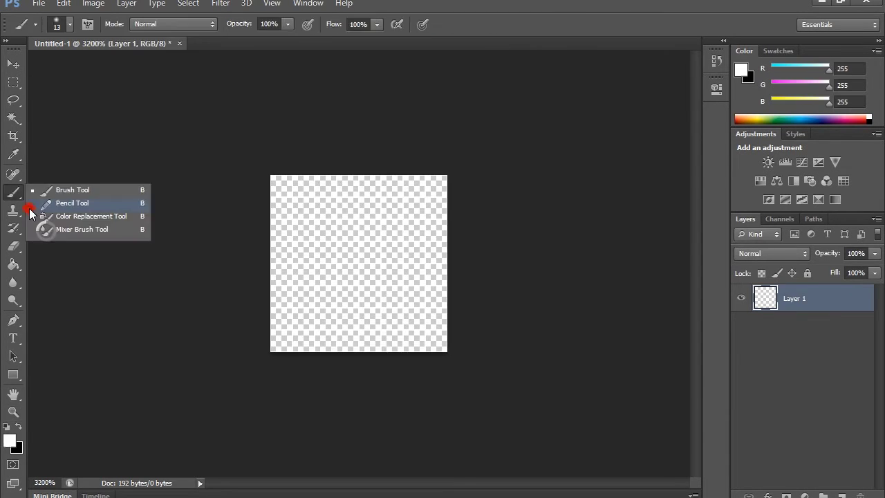
{"action": "left_click", "coordinate": [79, 201]}
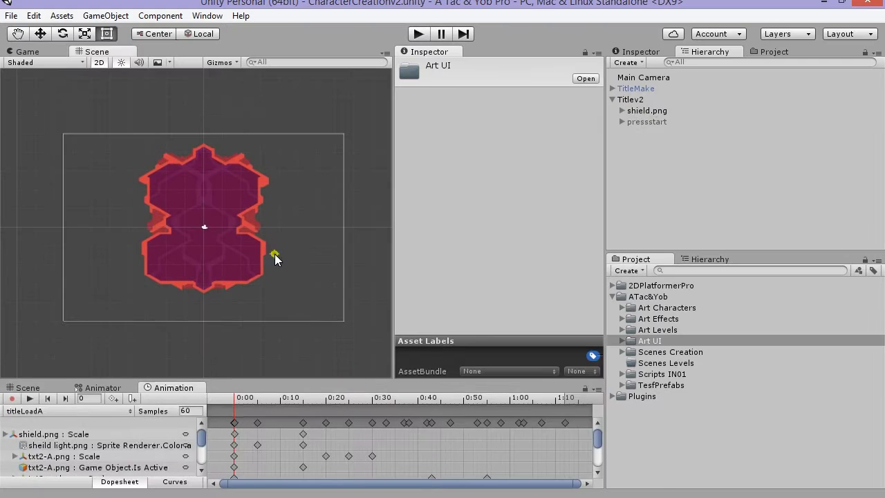
Back in Unity, add a UI Image on a new Canvas to the scene.
{"action": "left_click", "coordinate": [629, 99]}
{"action": "left_click", "coordinate": [627, 62]}
{"action": "left_click", "coordinate": [658, 184]}
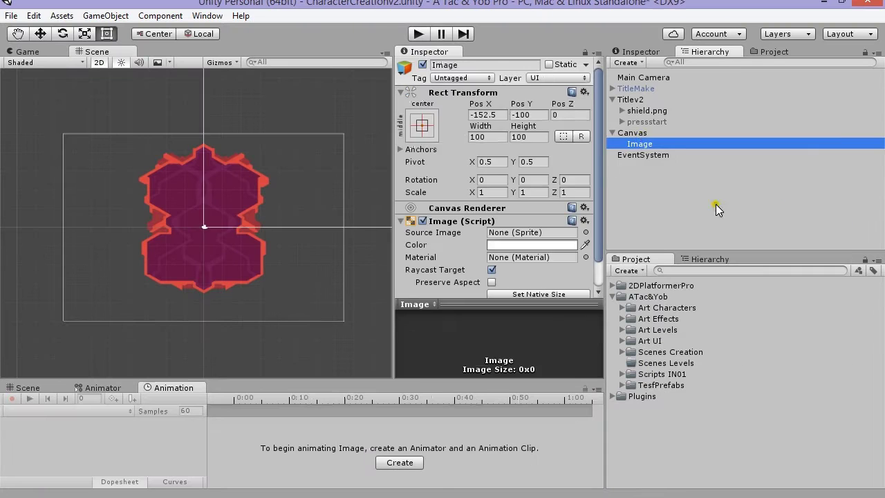
Rename the new Canvas to TitleCanvas and its child Image to Gradient.
{"action": "left_click", "coordinate": [630, 133]}
{"action": "left_click", "coordinate": [631, 135]}
{"action": "type", "text": "TitleCanvas"}
{"action": "key", "text": "Return"}
{"action": "left_click", "coordinate": [644, 143]}
{"action": "left_click", "coordinate": [644, 143]}
{"action": "type", "text": "Gradient"}
{"action": "key", "text": "Return"}
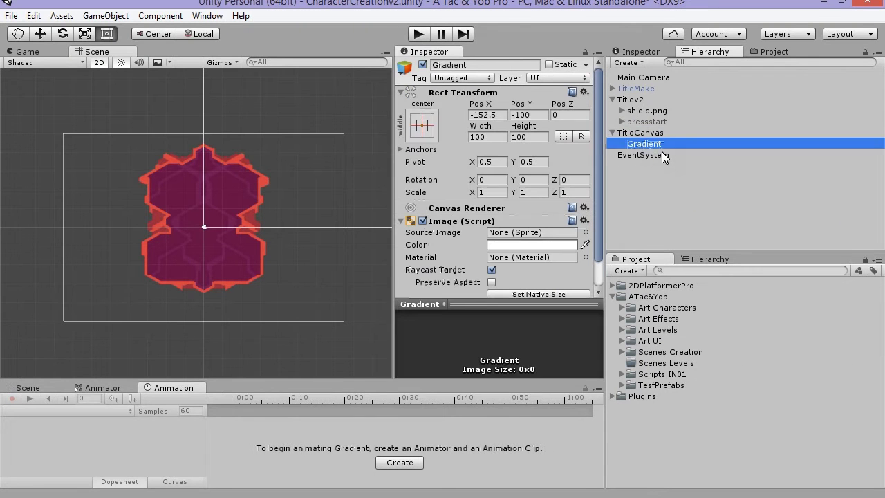
Try a longer name beginning with Lowcost for the Gradient image, and restore the plain name Gradient.
{"action": "left_click", "coordinate": [647, 142]}
{"action": "key", "text": "Return"}
{"action": "key", "text": "F2"}
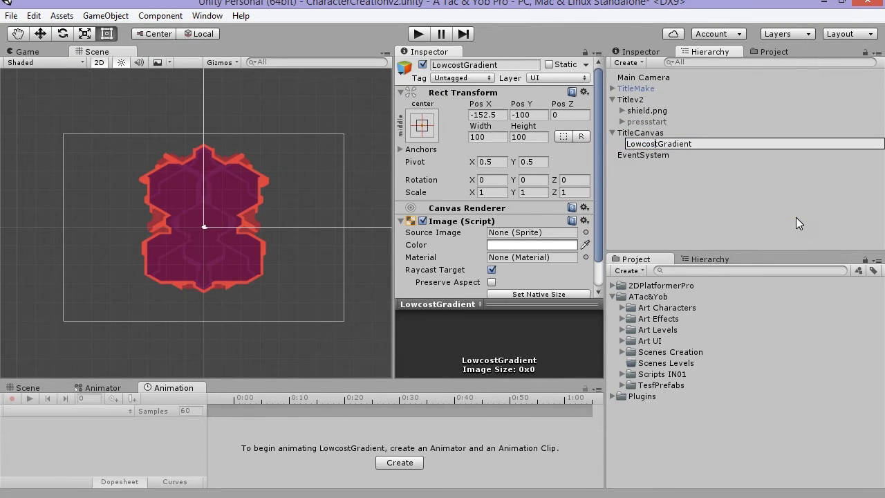
{"action": "type", "text": "LowCostFullscreen"}
{"action": "key", "text": "Return"}
{"action": "left_click", "coordinate": [697, 143]}
{"action": "left_click_drag", "start_coordinate": [699, 143], "coordinate": [589, 140]}
{"action": "key", "text": "BackSpace"}
{"action": "left_click", "coordinate": [651, 180]}
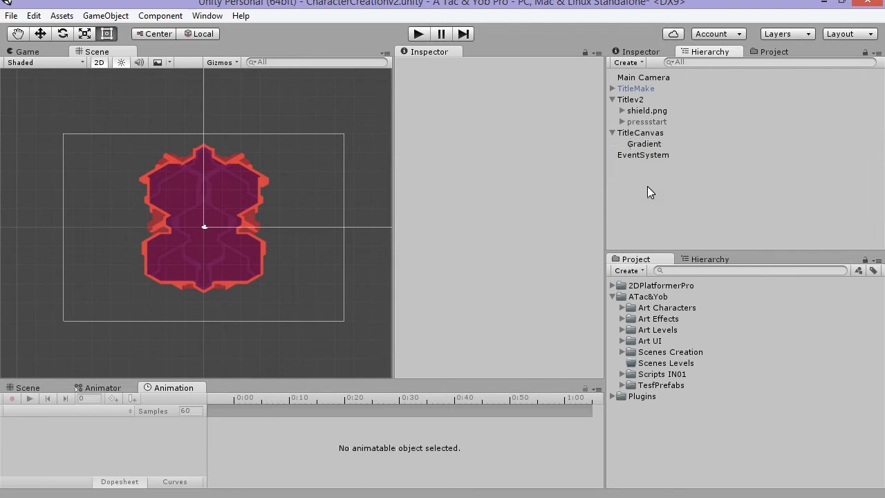
Assign the UIGradSkyCircle sprite as the source image of Gradient.
{"action": "left_click", "coordinate": [644, 144]}
{"action": "left_click", "coordinate": [586, 232]}
{"action": "left_click", "coordinate": [90, 26]}
{"action": "type", "text": "ui"}
{"action": "left_click_drag", "start_coordinate": [145, 287], "coordinate": [461, 426]}
{"action": "double_click", "coordinate": [418, 267]}
Stretch the Gradient image so that it covers the whole canvas rectangle in the Scene view.
{"action": "left_click", "coordinate": [35, 52]}
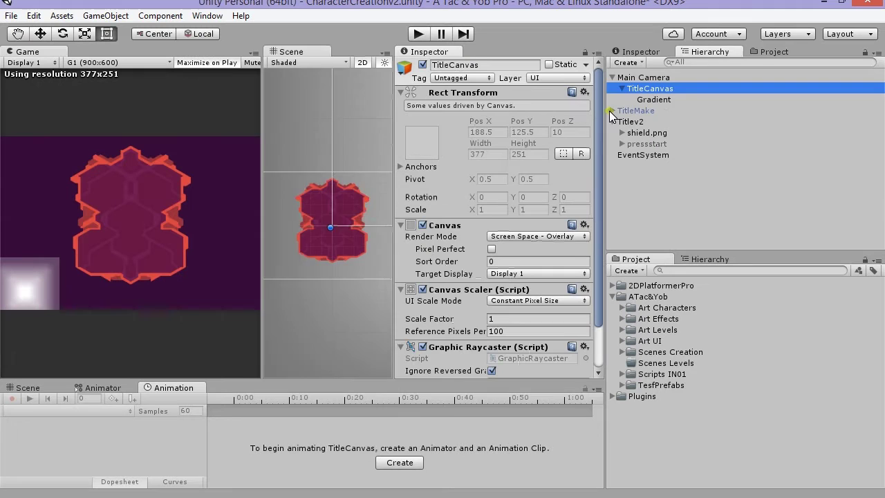
{"action": "scroll", "coordinate": [339, 227], "scroll_direction": "down", "scroll_amount": 10}
{"action": "left_click", "coordinate": [369, 232]}
{"action": "scroll", "coordinate": [360, 228], "scroll_direction": "down", "scroll_amount": 5}
{"action": "middle_click_drag", "start_coordinate": [350, 216], "coordinate": [320, 251]}
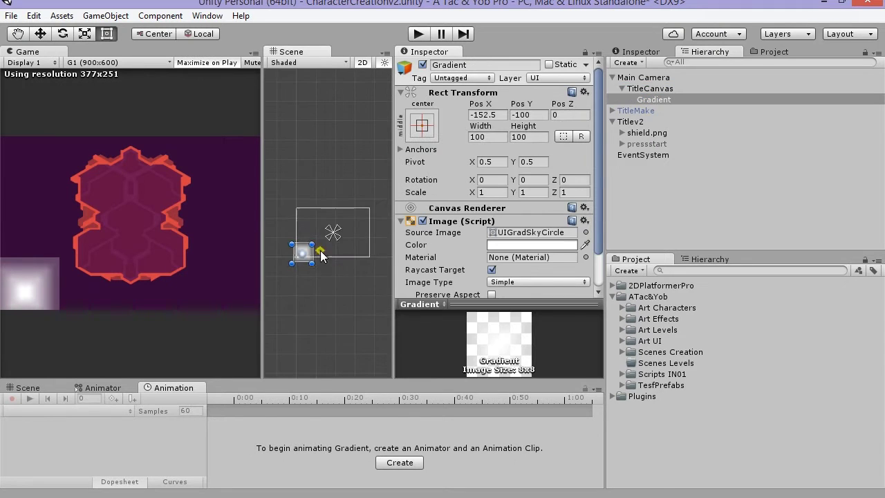
{"action": "left_click_drag", "start_coordinate": [313, 243], "coordinate": [368, 210]}
{"action": "left_click_drag", "start_coordinate": [351, 261], "coordinate": [351, 254]}
{"action": "left_click_drag", "start_coordinate": [340, 209], "coordinate": [340, 214]}
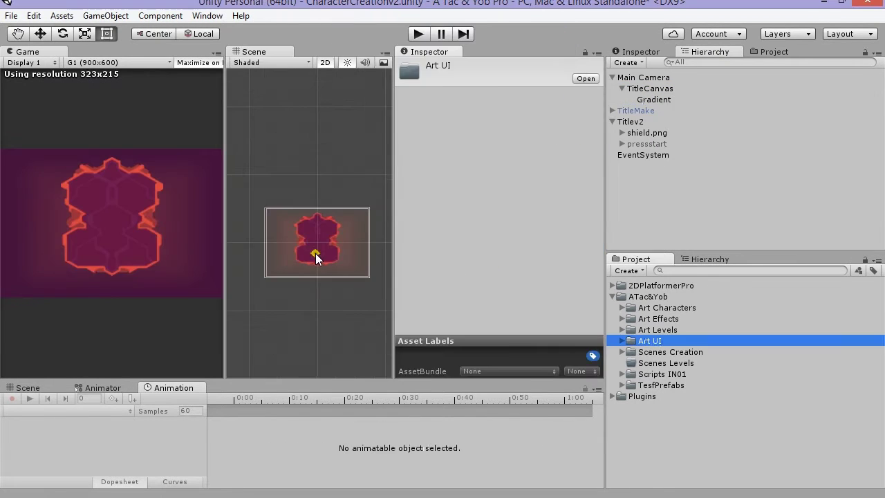
Recolour the Gradient image from red to a semi-transparent purple.
{"action": "left_click", "coordinate": [653, 100]}
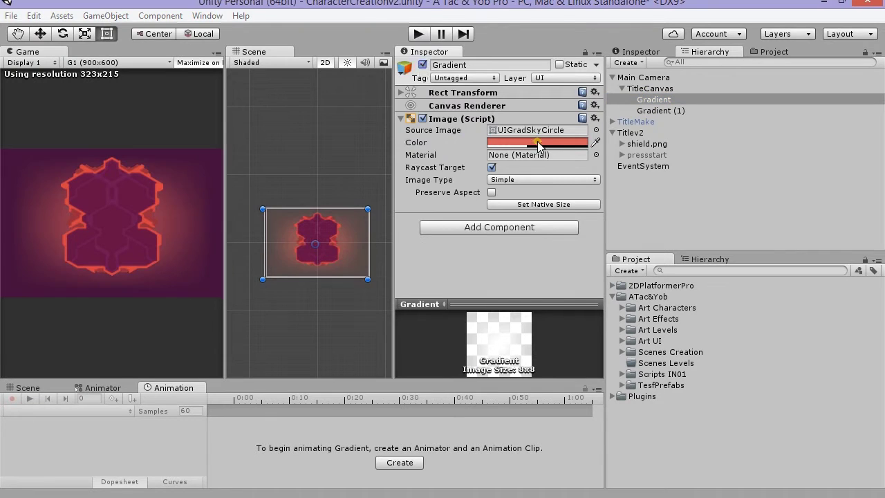
{"action": "left_click", "coordinate": [537, 141]}
{"action": "left_click_drag", "start_coordinate": [517, 273], "coordinate": [456, 274]}
{"action": "left_click_drag", "start_coordinate": [478, 120], "coordinate": [494, 128]}
{"action": "left_click", "coordinate": [541, 127]}
{"action": "left_click", "coordinate": [502, 124]}
{"action": "left_click", "coordinate": [544, 117]}
{"action": "left_click_drag", "start_coordinate": [480, 272], "coordinate": [407, 273]}
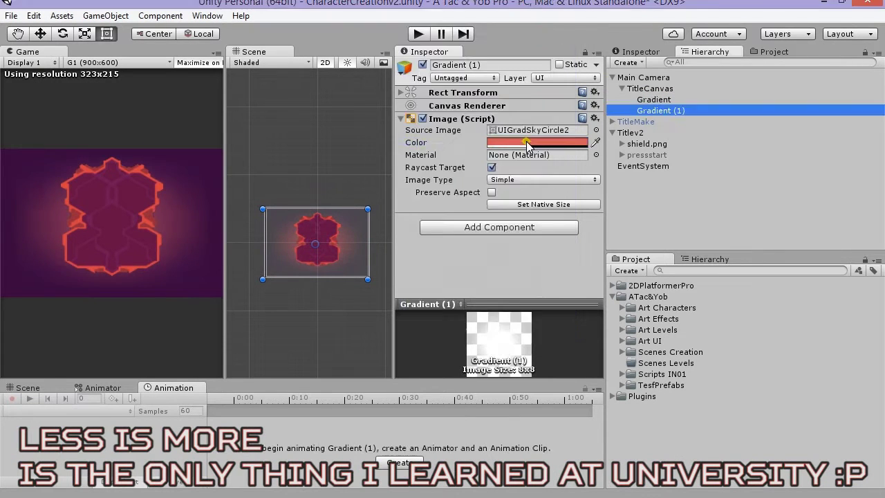
Adjust the opacity of Gradient (1)'s red colour and test the scene in play mode.
{"action": "left_click", "coordinate": [537, 141]}
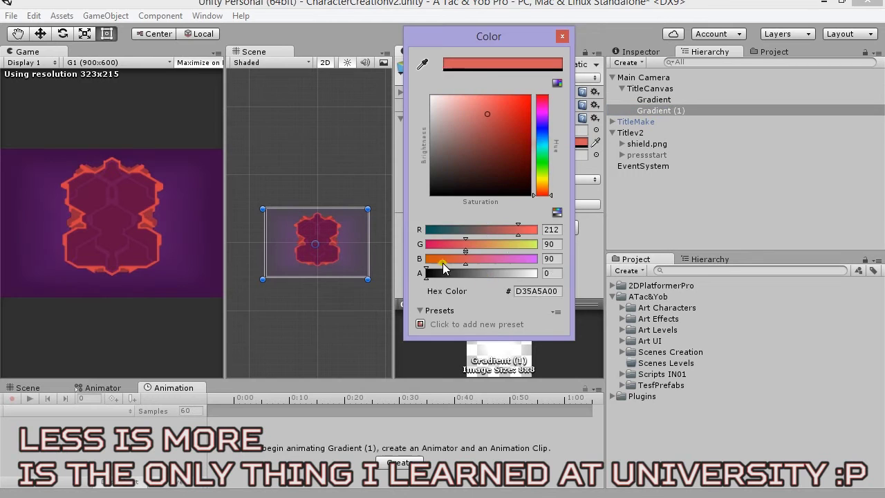
{"action": "left_click_drag", "start_coordinate": [445, 273], "coordinate": [481, 274]}
{"action": "left_click", "coordinate": [562, 37]}
{"action": "left_click_drag", "start_coordinate": [371, 204], "coordinate": [362, 305]}
{"action": "left_click", "coordinate": [420, 33]}
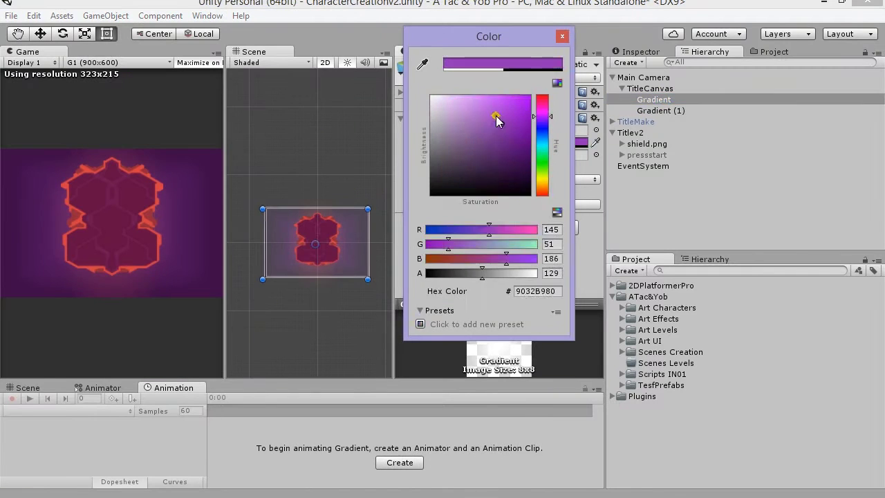
Recolour the Gradient image to a pale beige and deactivate it.
{"action": "left_click", "coordinate": [542, 179]}
{"action": "left_click_drag", "start_coordinate": [515, 121], "coordinate": [425, 112]}
{"action": "left_click", "coordinate": [562, 37]}
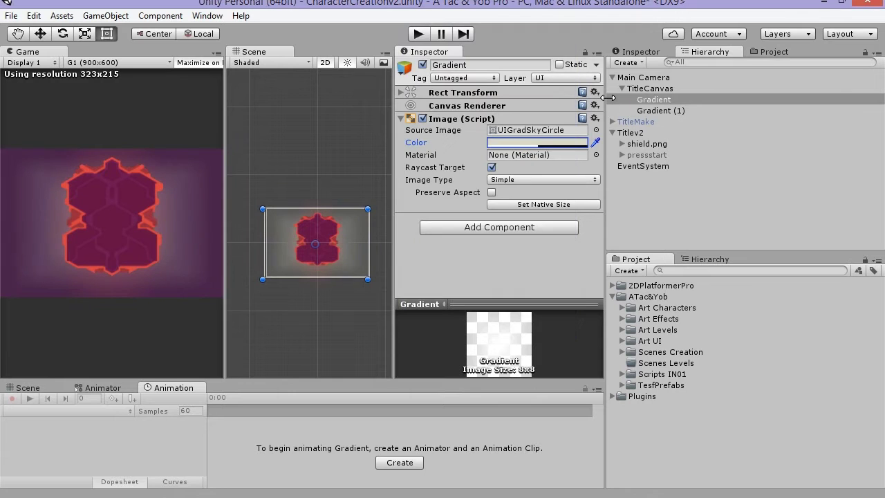
{"action": "left_click", "coordinate": [422, 64]}
Enlarge Gradient (1) beyond the canvas frame to about 29.9 by 20.1, with its Z rotation set to 0.
{"action": "left_click", "coordinate": [660, 111]}
{"action": "left_click_drag", "start_coordinate": [357, 181], "coordinate": [395, 299]}
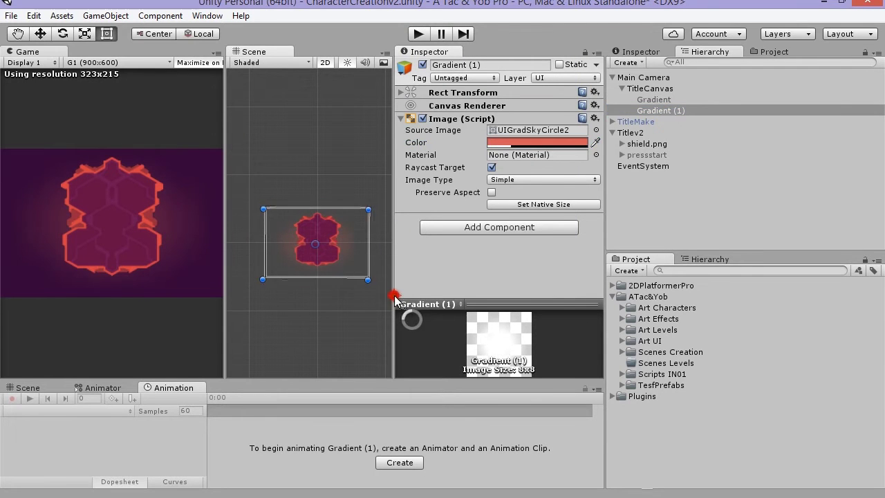
{"action": "left_click", "coordinate": [401, 93]}
{"action": "left_click", "coordinate": [566, 180]}
{"action": "type", "text": "0"}
{"action": "left_click", "coordinate": [653, 100]}
{"action": "left_click_drag", "start_coordinate": [653, 99], "coordinate": [649, 117]}
{"action": "left_click", "coordinate": [660, 111]}
{"action": "left_click_drag", "start_coordinate": [367, 209], "coordinate": [396, 155]}
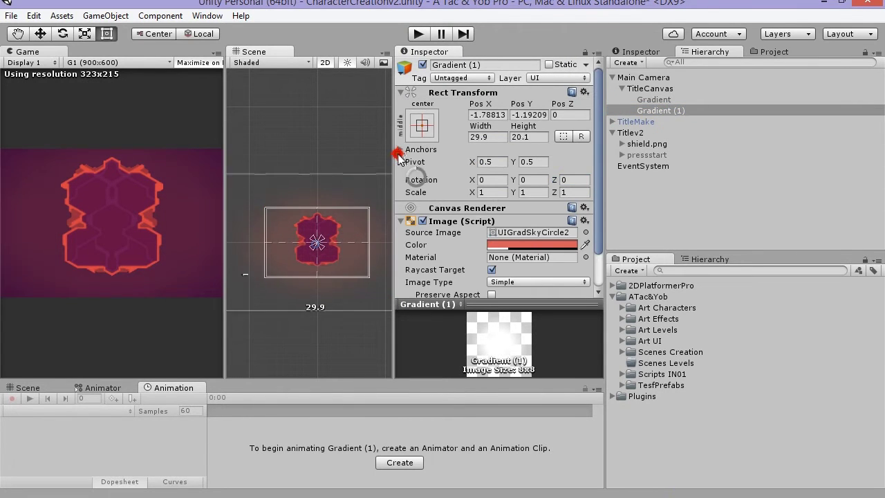
Reactivate the Gradient image and shrink it slightly and proportionally about its centre.
{"action": "left_click", "coordinate": [653, 100]}
{"action": "left_click", "coordinate": [423, 64]}
{"action": "middle_click_drag", "start_coordinate": [369, 206], "coordinate": [366, 164]}
{"action": "mouse_move", "coordinate": [366, 166]}
{"action": "left_mouse_down", "text": "alt+shift"}
{"action": "mouse_move", "coordinate": [347, 183]}
{"action": "mouse_move", "coordinate": [358, 171]}
{"action": "left_mouse_up", "text": "alt+shift"}
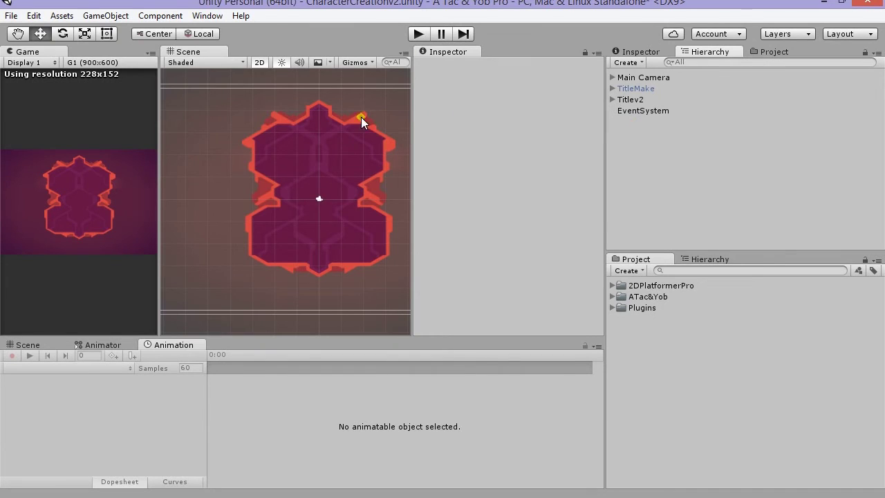
Add a UI Button on a new Canvas, then anchor and position it at the bottom centre.
{"action": "left_click", "coordinate": [106, 16]}
{"action": "mouse_move", "coordinate": [148, 121]}
{"action": "left_click", "coordinate": [309, 260]}
{"action": "left_click", "coordinate": [625, 63]}
{"action": "left_click", "coordinate": [673, 170]}
{"action": "left_click", "coordinate": [774, 215]}
{"action": "left_click", "coordinate": [440, 125]}
{"action": "left_click", "coordinate": [517, 295]}
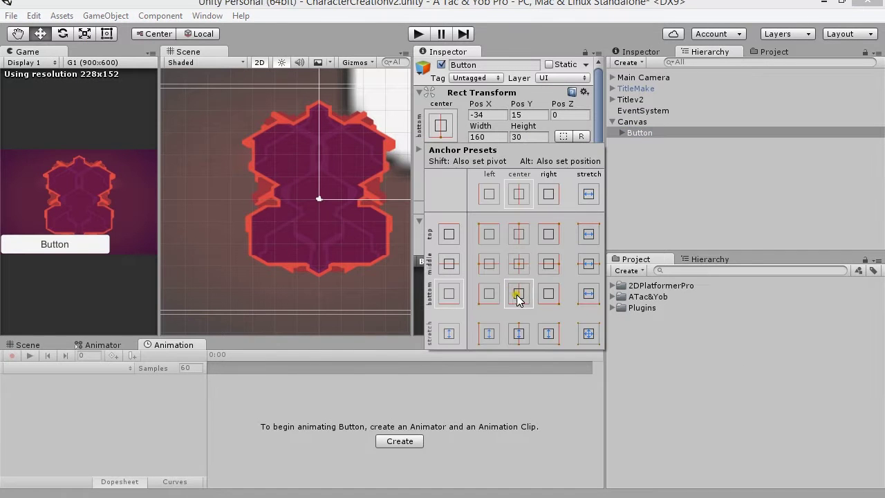
{"action": "left_click", "coordinate": [519, 294], "text": "alt"}
Replace the button's label text with EXPERIENCE.
{"action": "key", "text": "f"}
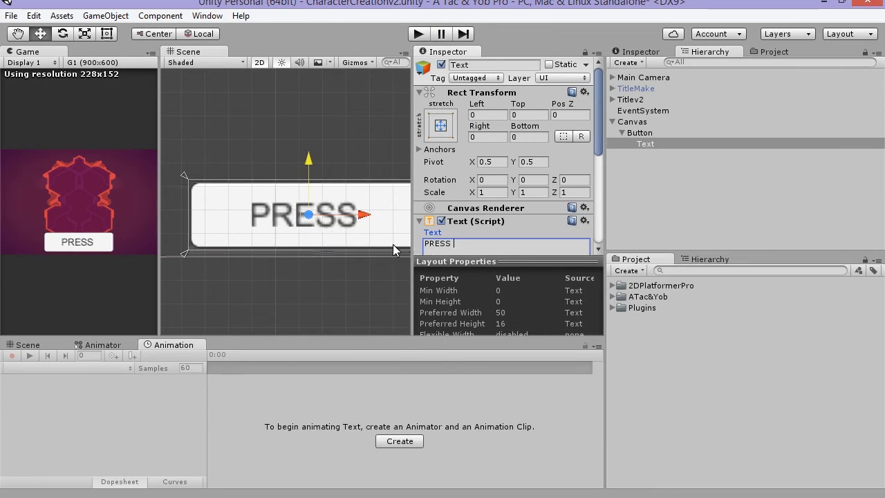
{"action": "key", "text": "BackSpace"}
{"action": "key", "text": "BackSpace"}
{"action": "key", "text": "BackSpace"}
{"action": "key", "text": "BackSpace"}
{"action": "key", "text": "BackSpace"}
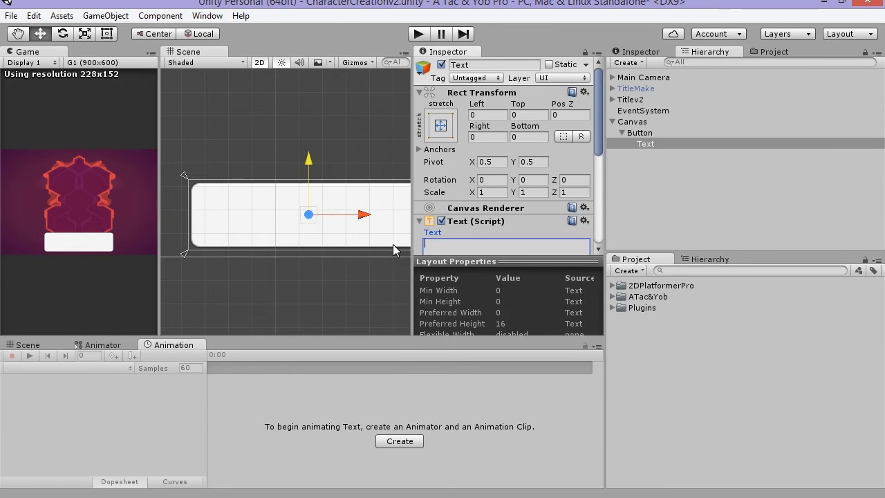
{"action": "type", "text": "BEGIN X"}
{"action": "key", "text": "ctrl+a"}
{"action": "type", "text": "EXPERIENCE"}
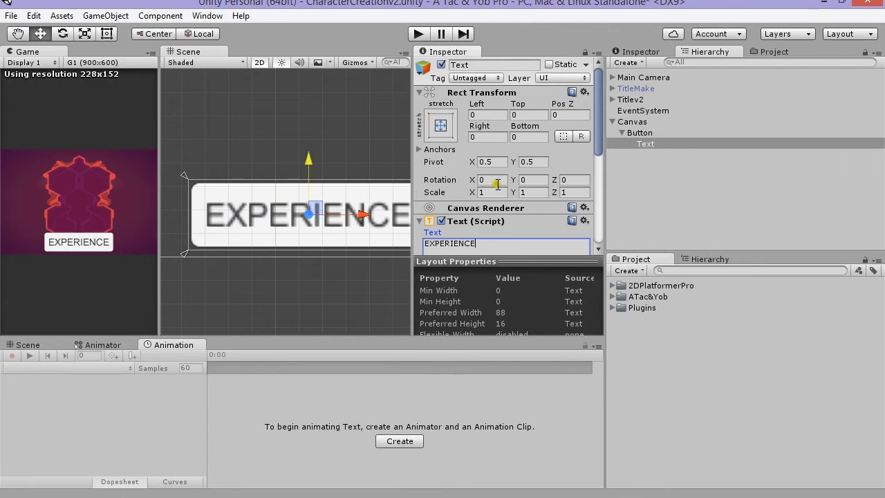
Set the button label's font size to 40 and scale the text down to about 0.3.
{"action": "left_click", "coordinate": [555, 287]}
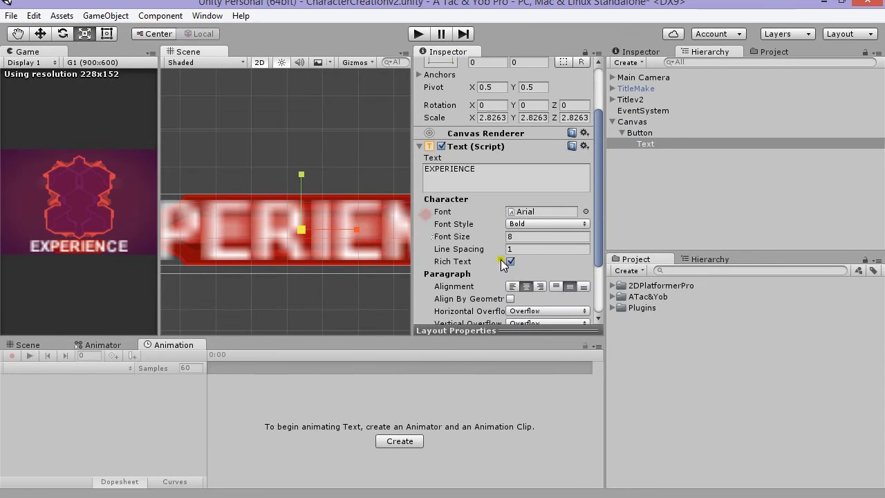
{"action": "key", "text": "ctrl+z"}
{"action": "left_click_drag", "start_coordinate": [481, 237], "coordinate": [503, 236]}
{"action": "left_click_drag", "start_coordinate": [301, 229], "coordinate": [233, 215]}
{"action": "scroll", "coordinate": [296, 232], "scroll_direction": "up", "scroll_amount": 3}
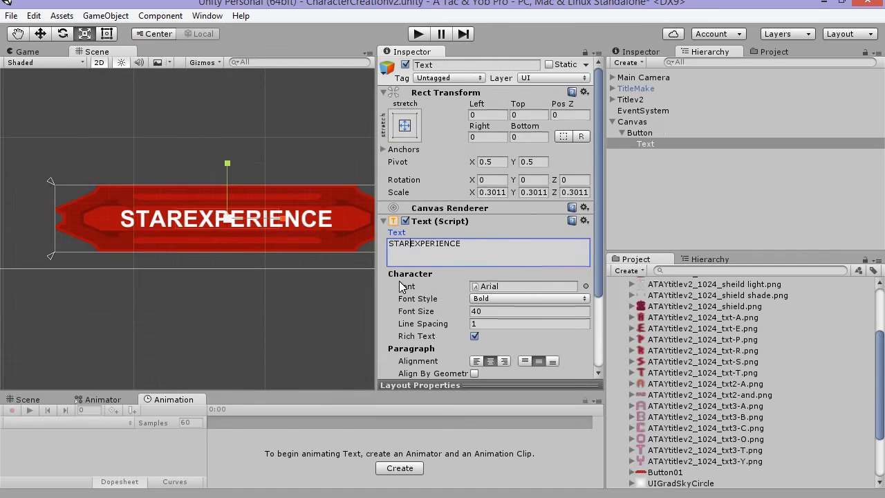
Complete the button label as START EXPERIENCE and recolour the text orange-red.
{"action": "type", "text": "T"}
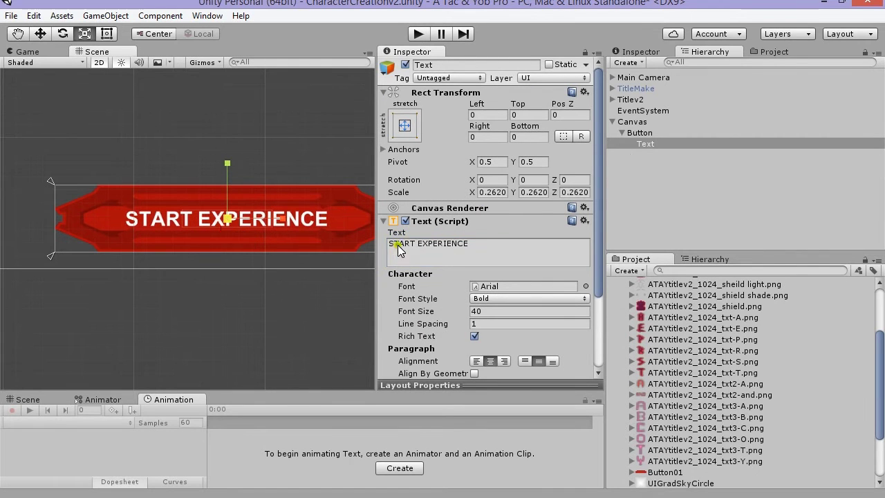
{"action": "scroll", "coordinate": [398, 245], "scroll_direction": "down", "scroll_amount": 5}
{"action": "left_click", "coordinate": [529, 338]}
{"action": "left_click_drag", "start_coordinate": [484, 131], "coordinate": [519, 113]}
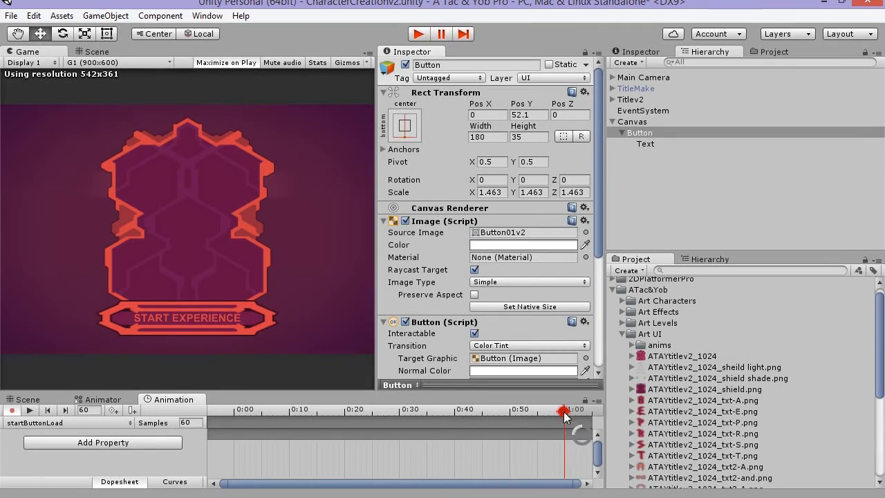
In the startButtonLoad clip, key the button's Y position at -45 below the canvas and shift that key earlier on the timeline.
{"action": "left_click", "coordinate": [93, 51]}
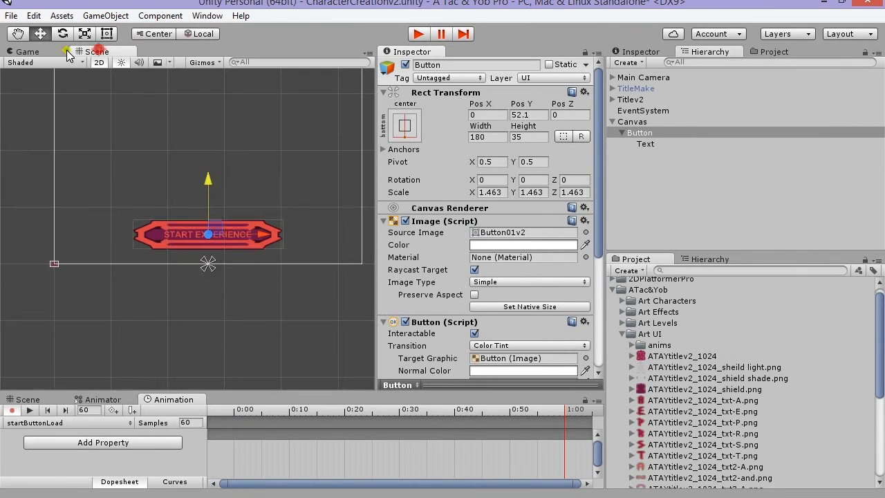
{"action": "left_click_drag", "start_coordinate": [209, 181], "coordinate": [211, 238]}
{"action": "left_click_drag", "start_coordinate": [565, 434], "coordinate": [345, 434]}
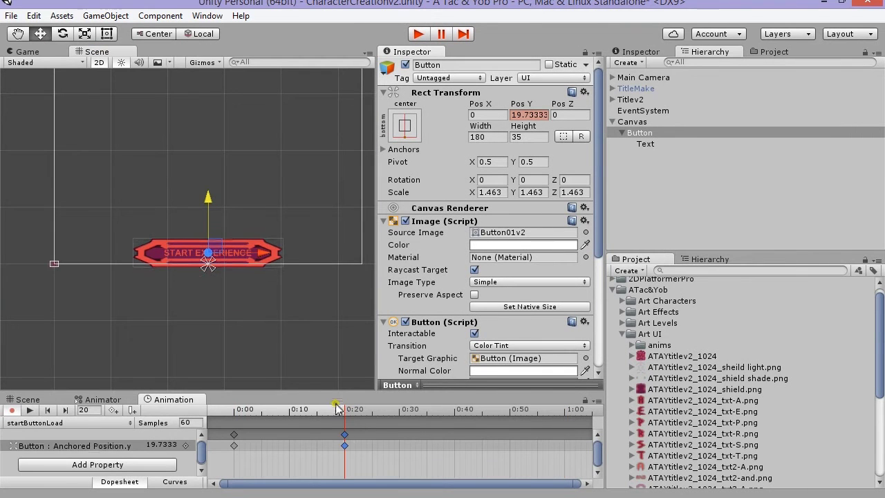
{"action": "left_click", "coordinate": [643, 144]}
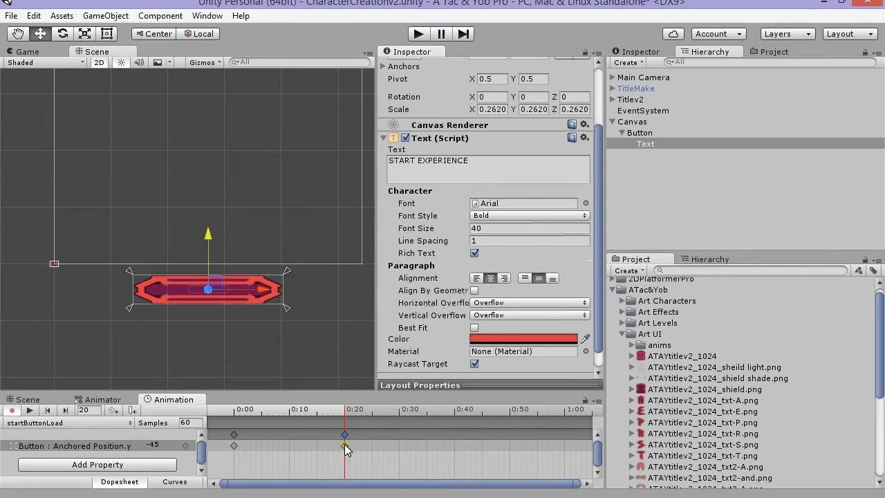
{"action": "left_click_drag", "start_coordinate": [344, 444], "coordinate": [329, 448]}
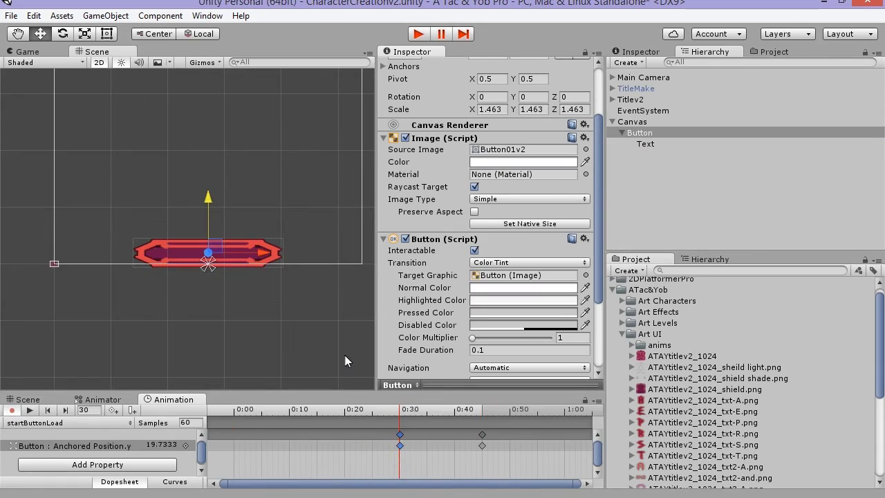
{"action": "left_click", "coordinate": [488, 420]}
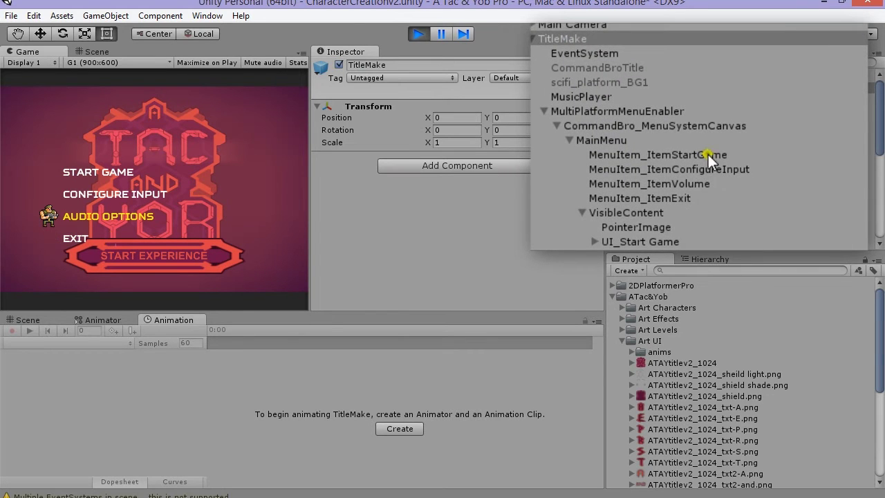
Expand UI_Start Game under VisibleContent and examine the settings of MenuItem_ItemStartGame in the running scene.
{"action": "scroll", "coordinate": [880, 157], "scroll_direction": "down", "scroll_amount": 3}
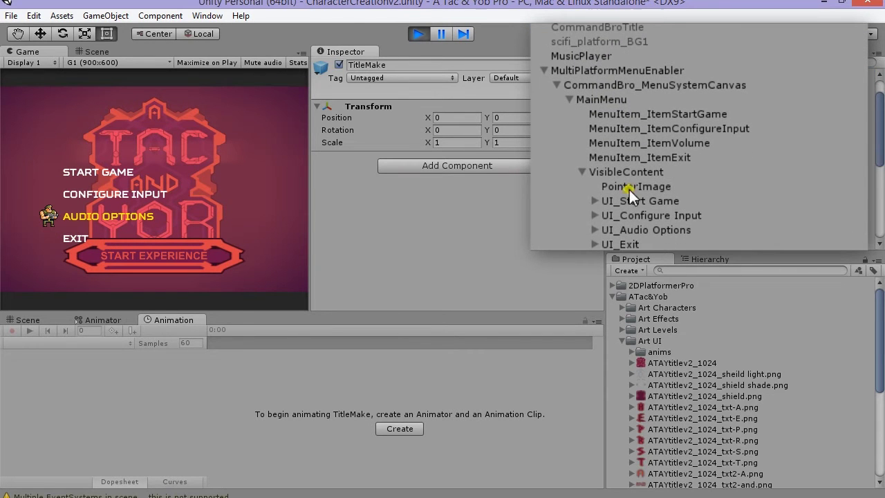
{"action": "left_click", "coordinate": [596, 202]}
{"action": "left_click", "coordinate": [644, 70]}
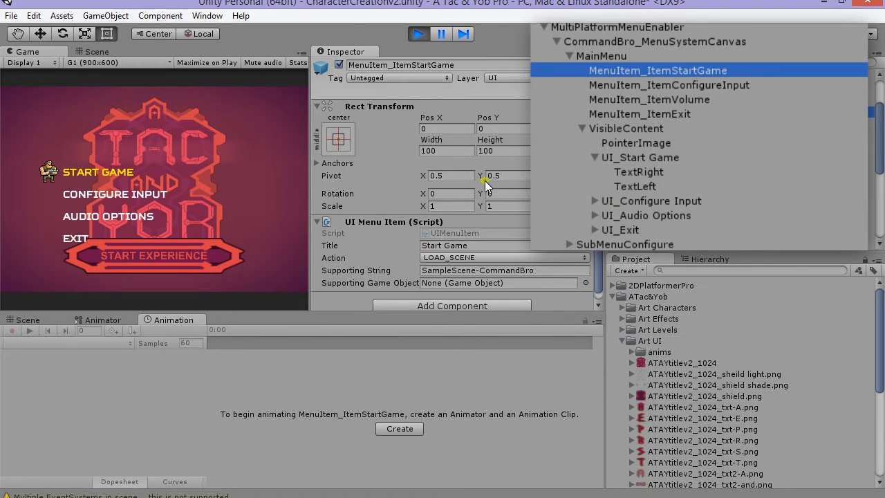
Save a copy of the title scene as 00 TitleB in the Scenes Levels folder.
{"action": "left_click", "coordinate": [387, 264]}
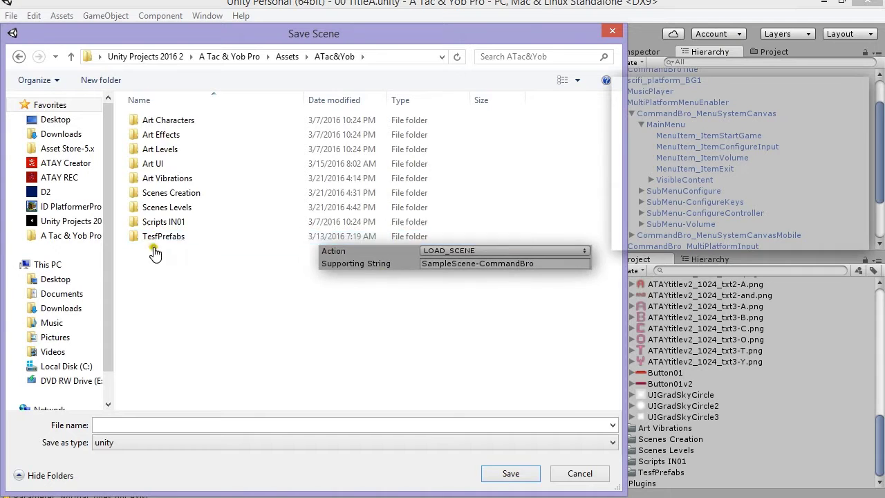
{"action": "double_click", "coordinate": [159, 205]}
{"action": "left_click", "coordinate": [152, 121]}
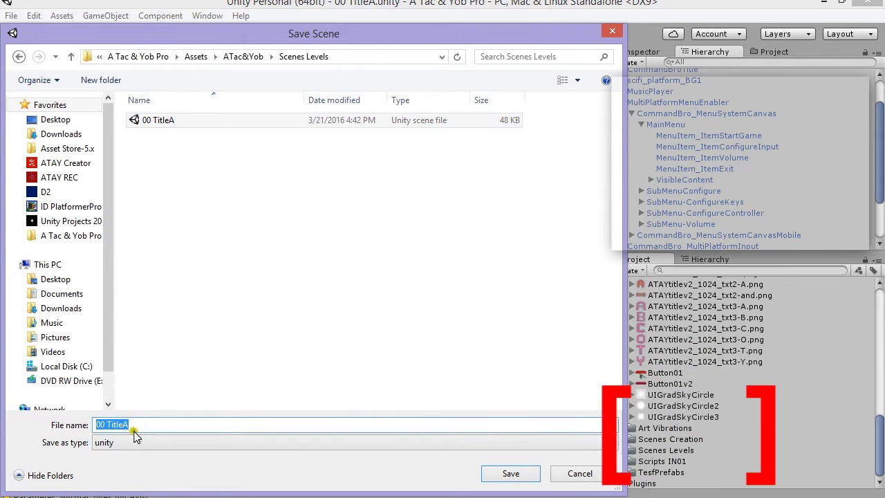
{"action": "left_click", "coordinate": [126, 424]}
{"action": "key", "text": "BackSpace"}
{"action": "type", "text": "B"}
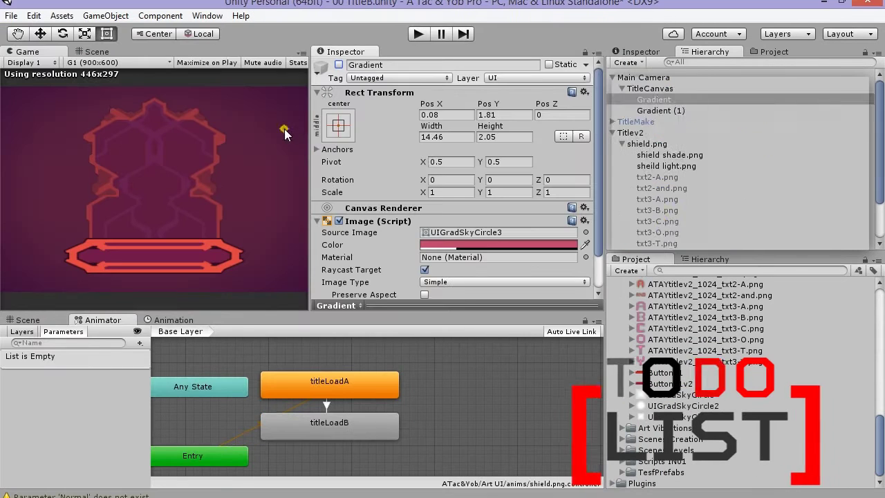
Run the title scene and show the settings of MainMenu under MultiPlatformMenuEnabler's CommandBro_MenuSystemCanvas.
{"action": "scroll", "coordinate": [691, 159], "scroll_direction": "down", "scroll_amount": 3}
{"action": "left_click", "coordinate": [632, 234]}
{"action": "left_click", "coordinate": [417, 35]}
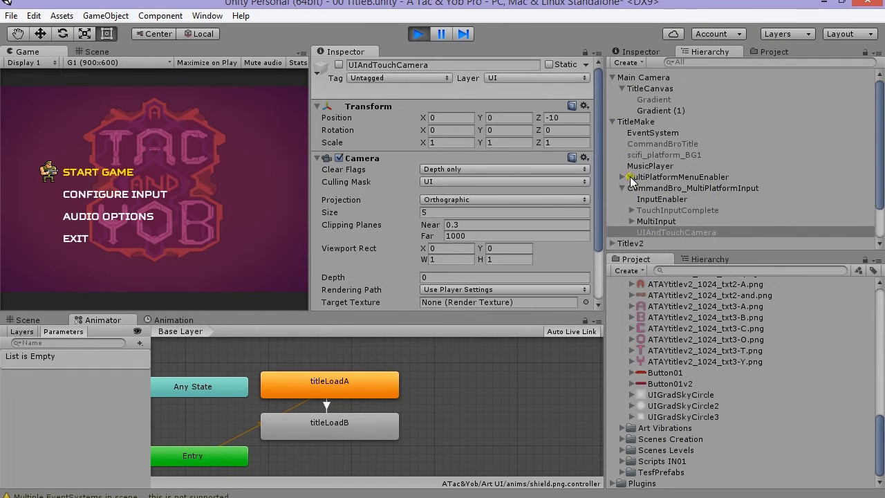
{"action": "left_click", "coordinate": [629, 177]}
{"action": "left_click", "coordinate": [620, 177]}
{"action": "left_click", "coordinate": [657, 159]}
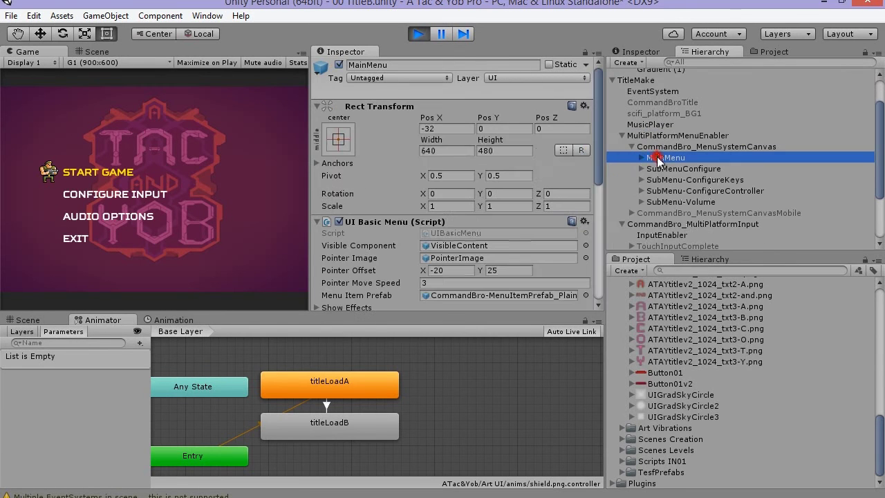
Try positioning MainMenu at X 50 and Y about 16.6 in the running scene.
{"action": "left_click_drag", "start_coordinate": [431, 118], "coordinate": [389, 131]}
{"action": "type", "text": "50"}
{"action": "left_click_drag", "start_coordinate": [492, 118], "coordinate": [567, 112]}
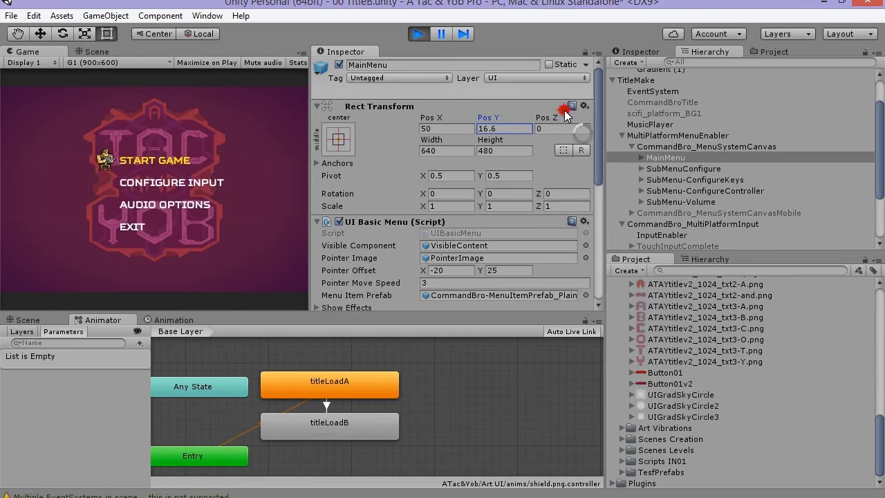
Set Target Position X of MainMenu's second FX_UI Move To script to -950 and test the menu in play mode.
{"action": "scroll", "coordinate": [389, 232], "scroll_direction": "down", "scroll_amount": 4}
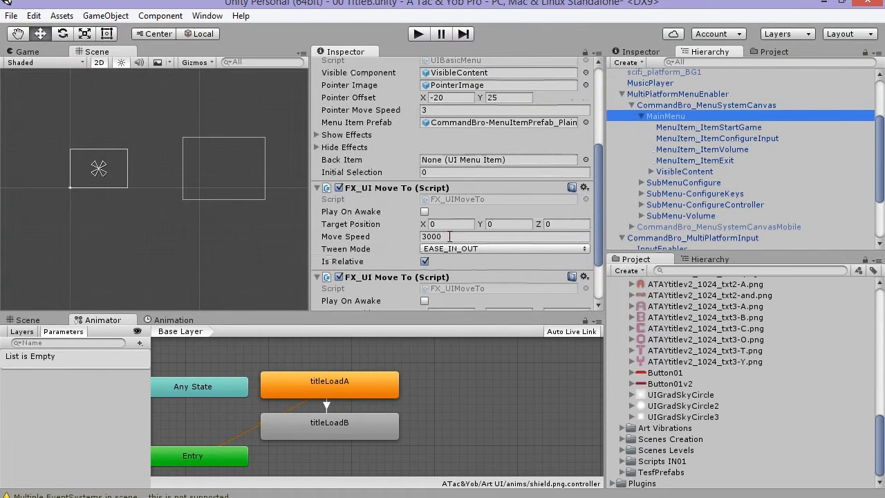
{"action": "scroll", "coordinate": [385, 257], "scroll_direction": "down", "scroll_amount": 3}
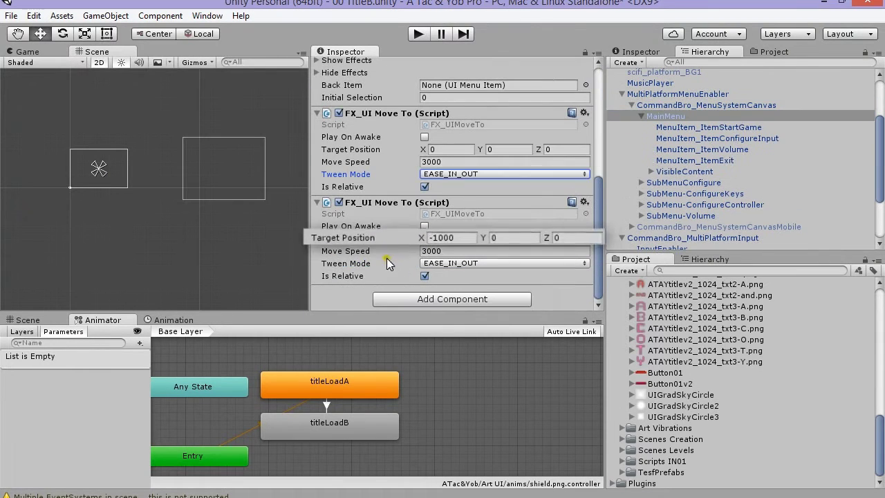
{"action": "left_click", "coordinate": [430, 235]}
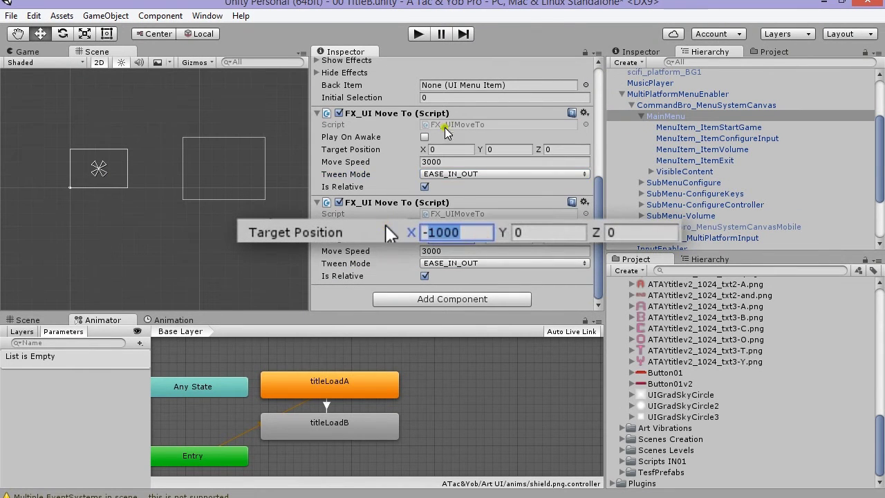
{"action": "key", "text": "ctrl+p"}
{"action": "type", "text": "-950"}
{"action": "key", "text": "ctrl+p"}
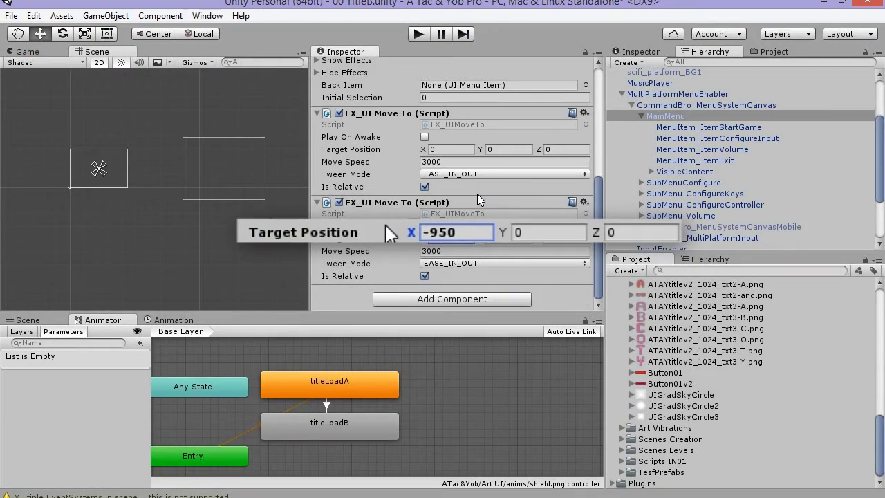
{"action": "key", "text": "ctrl+p"}
{"action": "key", "text": "ctrl+p"}
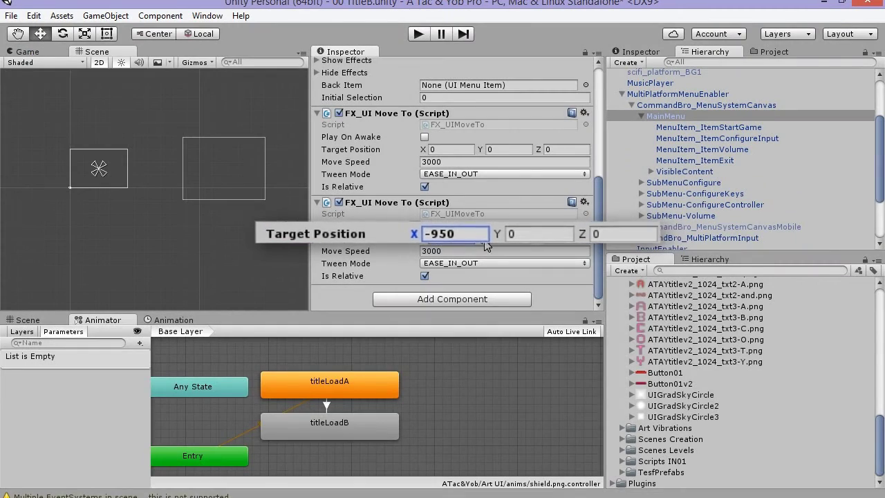
{"action": "key", "text": "ctrl+p"}
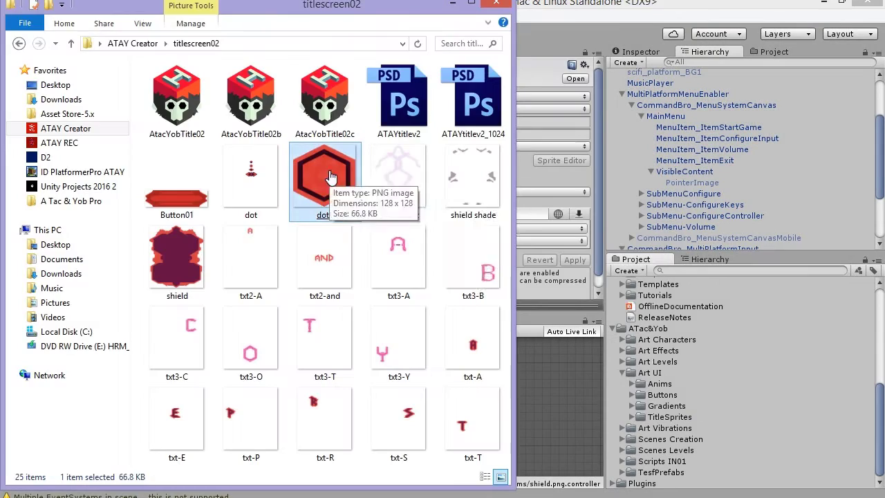
Import the dot1 image into the Art UI folder and test it as PointerImage's source image in the running menu.
{"action": "left_click_drag", "start_coordinate": [330, 176], "coordinate": [612, 391]}
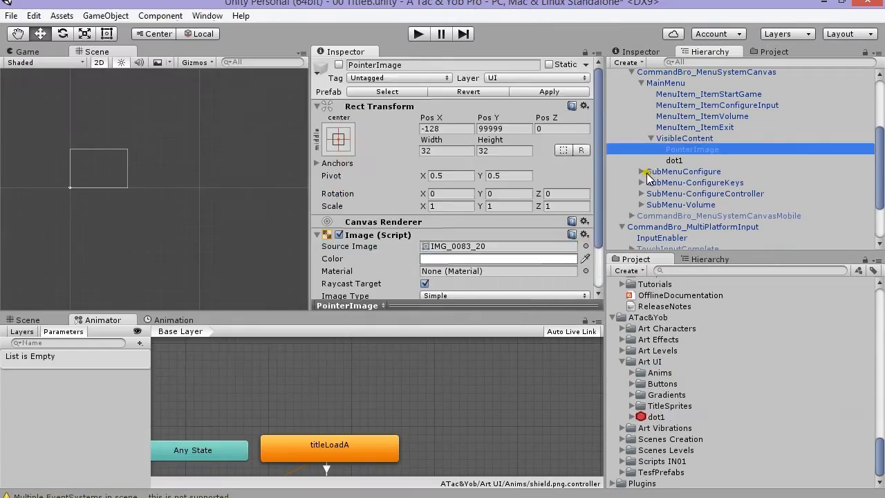
{"action": "left_click", "coordinate": [559, 300]}
{"action": "type", "text": "dot1"}
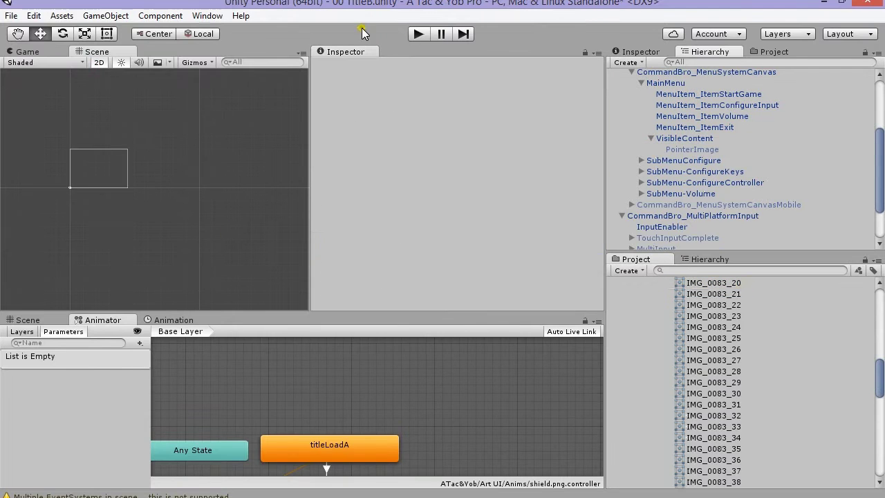
{"action": "left_click", "coordinate": [414, 39]}
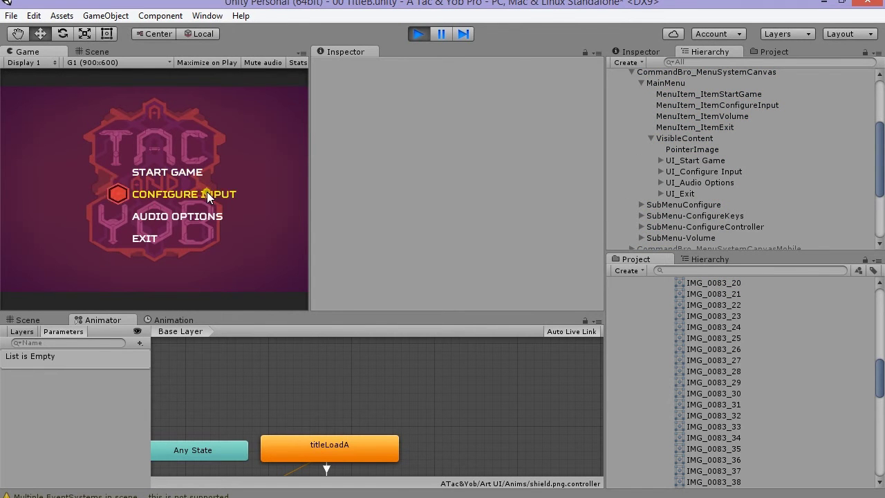
{"action": "key", "text": "ctrl+p"}
Save the current scene as 01 IntroA in the Scenes Levels folder.
{"action": "left_click", "coordinate": [11, 15]}
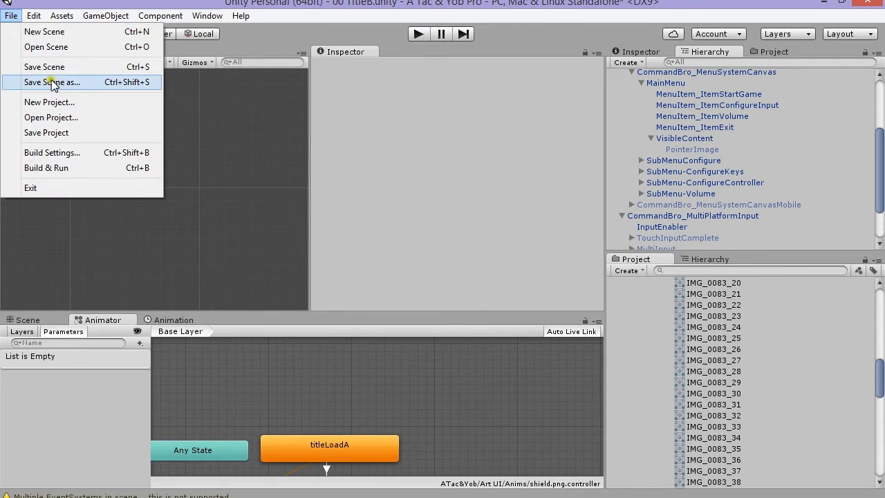
{"action": "left_click", "coordinate": [52, 83]}
{"action": "type", "text": "01 IntroA"}
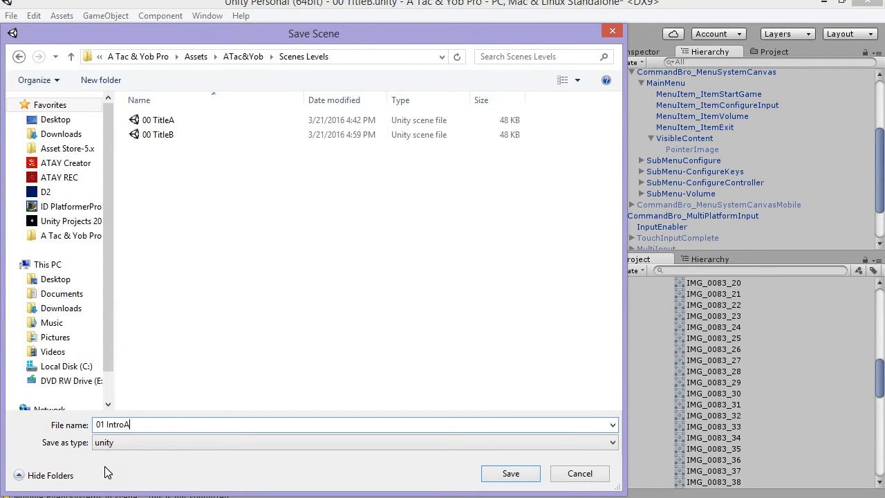
Disable the Titlev2 logo object in the intro scene and check the Game view.
{"action": "scroll", "coordinate": [199, 214], "scroll_direction": "up", "scroll_amount": 10}
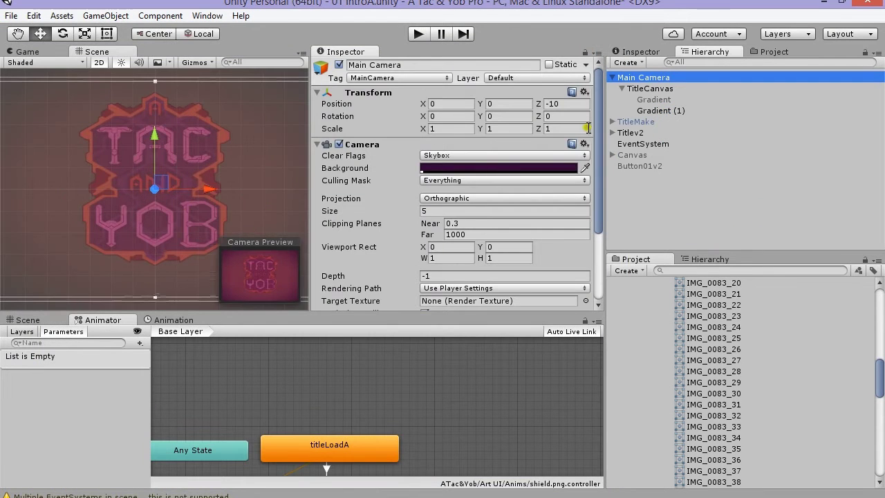
{"action": "left_click", "coordinate": [630, 133]}
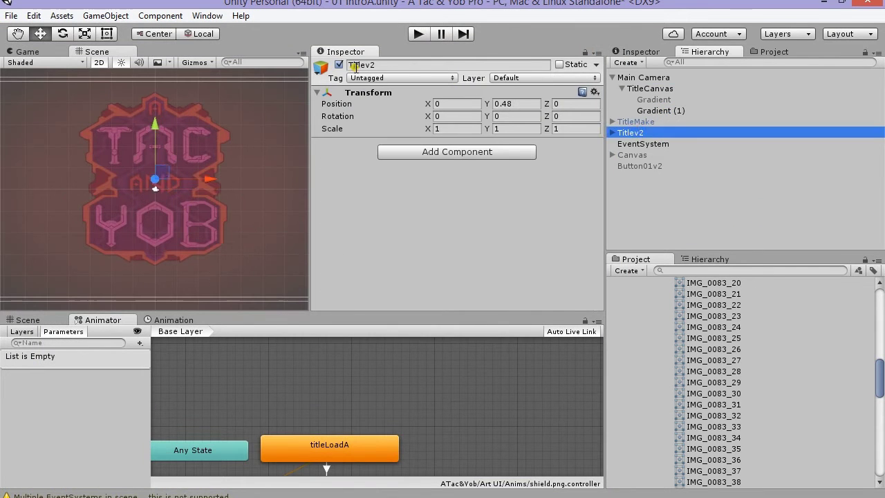
{"action": "left_click", "coordinate": [338, 65]}
{"action": "left_click", "coordinate": [28, 51]}
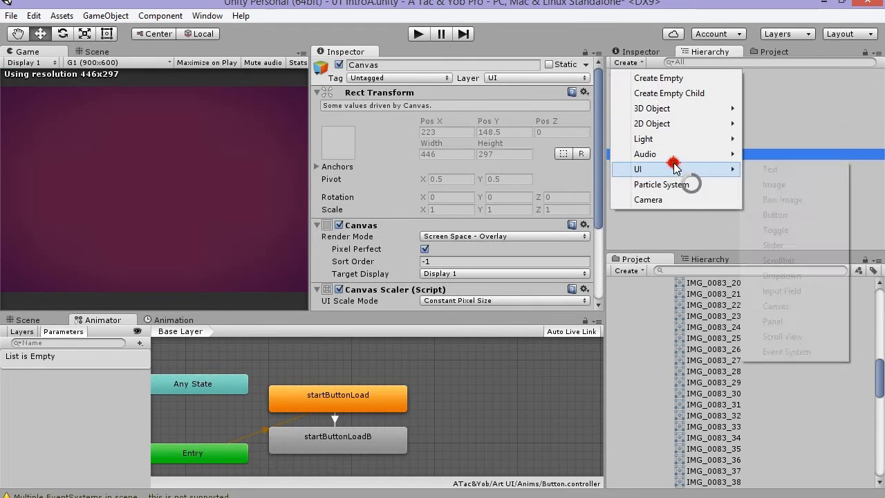
Add a UI Text object under Canvas reading IT BEGINS in the Squares Bold Free font.
{"action": "left_click", "coordinate": [760, 170]}
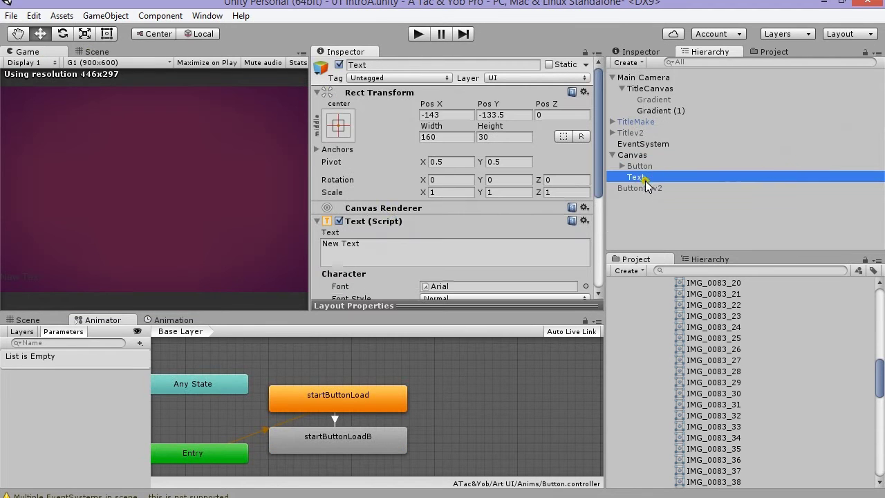
{"action": "left_click_drag", "start_coordinate": [366, 243], "coordinate": [313, 239]}
{"action": "type", "text": "IT BEGINS"}
{"action": "scroll", "coordinate": [484, 242], "scroll_direction": "down", "scroll_amount": 2}
{"action": "left_click", "coordinate": [586, 204]}
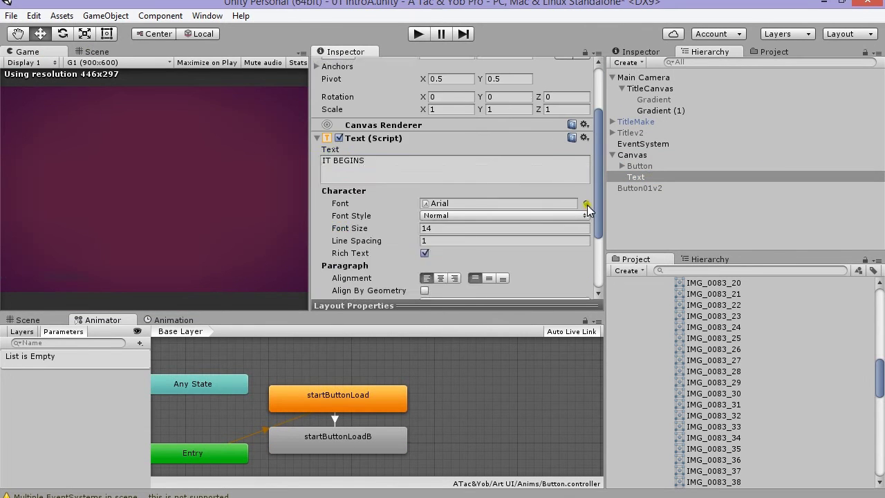
{"action": "left_click", "coordinate": [128, 76]}
{"action": "left_click", "coordinate": [464, 5]}
Colour the IT BEGINS text pink (DF0978FF) and move it near the canvas centre at X 28.1, Y -6.2.
{"action": "scroll", "coordinate": [444, 226], "scroll_direction": "down", "scroll_amount": 2}
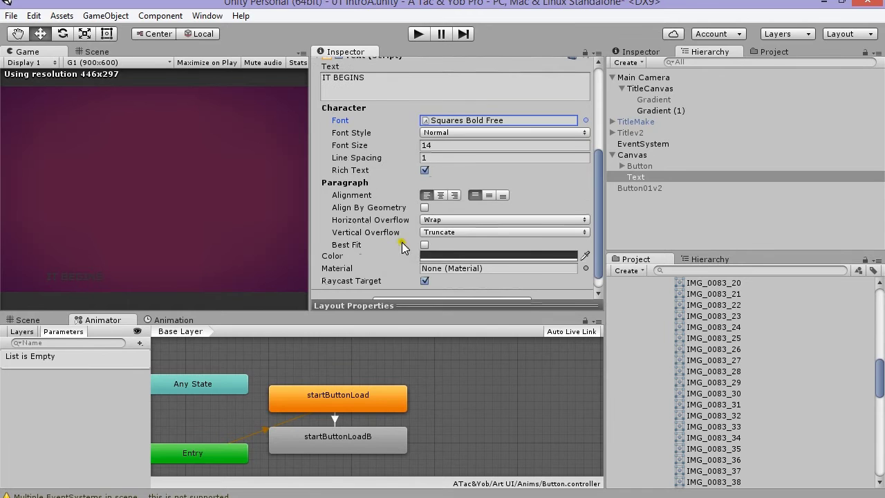
{"action": "left_click", "coordinate": [563, 255]}
{"action": "left_click", "coordinate": [523, 110]}
{"action": "left_click", "coordinate": [541, 106]}
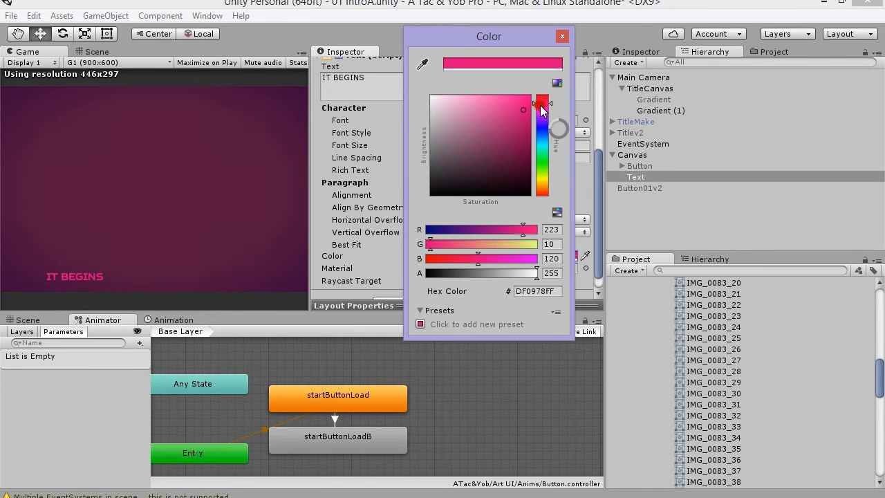
{"action": "key", "text": "Return"}
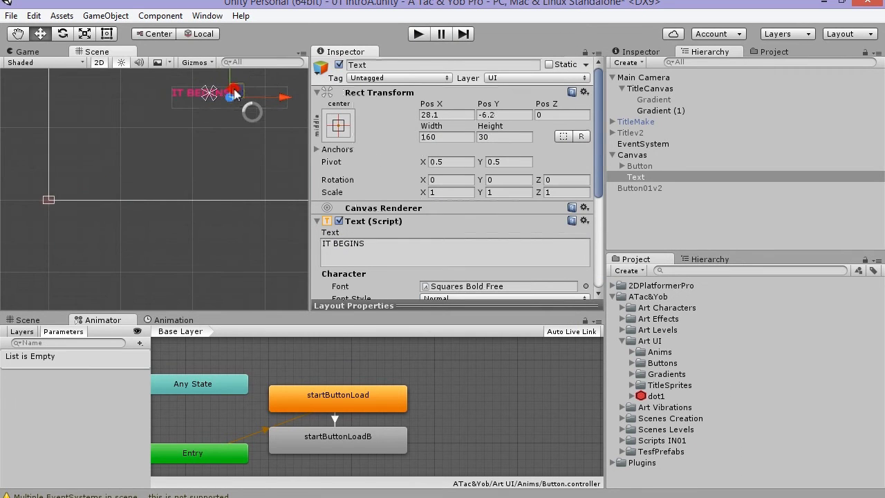
{"action": "left_click", "coordinate": [28, 51]}
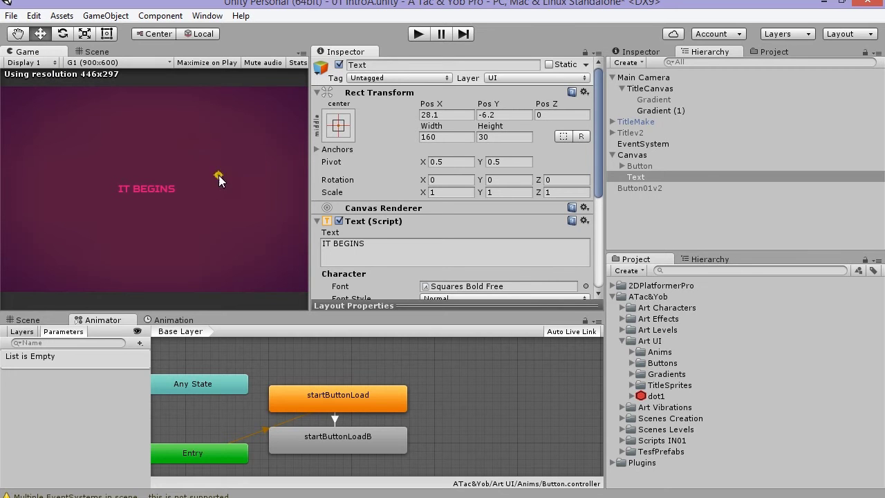
Add the scenes 00 TitleA, 00 TitleB and 01 IntroA to the start of the build's scene list.
{"action": "left_click", "coordinate": [624, 430]}
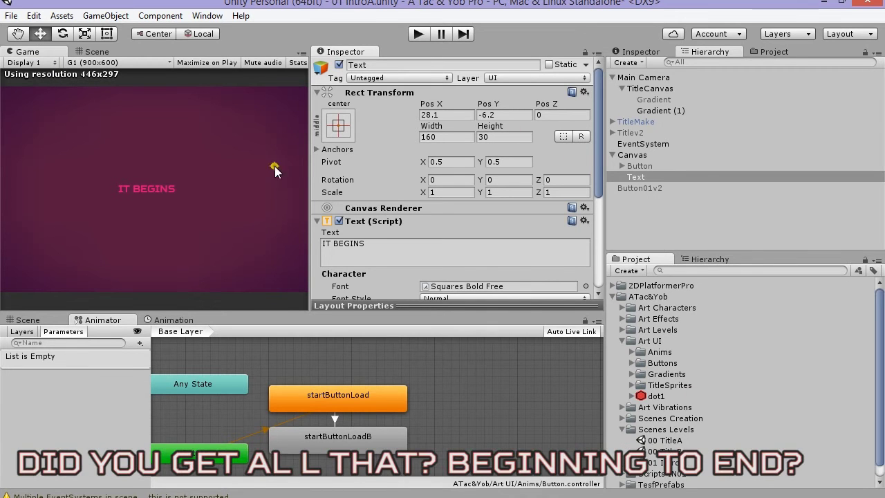
{"action": "left_click", "coordinate": [11, 15]}
{"action": "left_click", "coordinate": [42, 150]}
{"action": "left_click", "coordinate": [658, 463]}
{"action": "left_click", "coordinate": [663, 444], "text": "shift"}
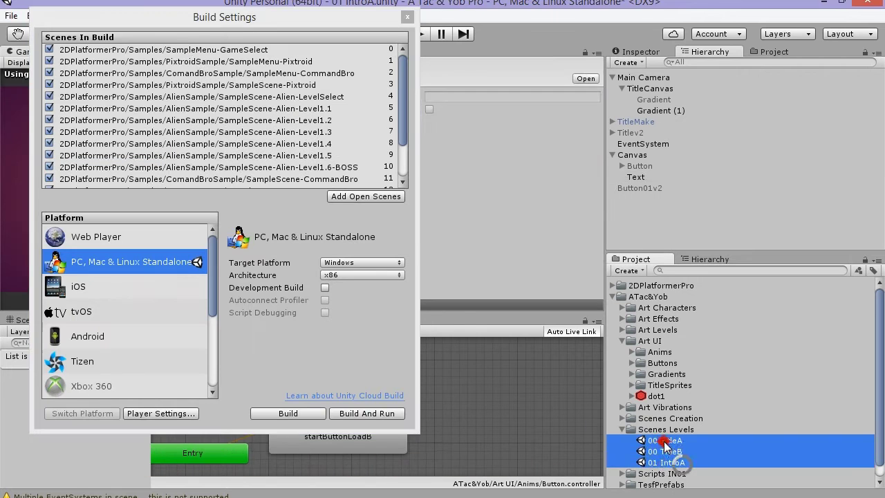
{"action": "left_click_drag", "start_coordinate": [663, 444], "coordinate": [109, 45]}
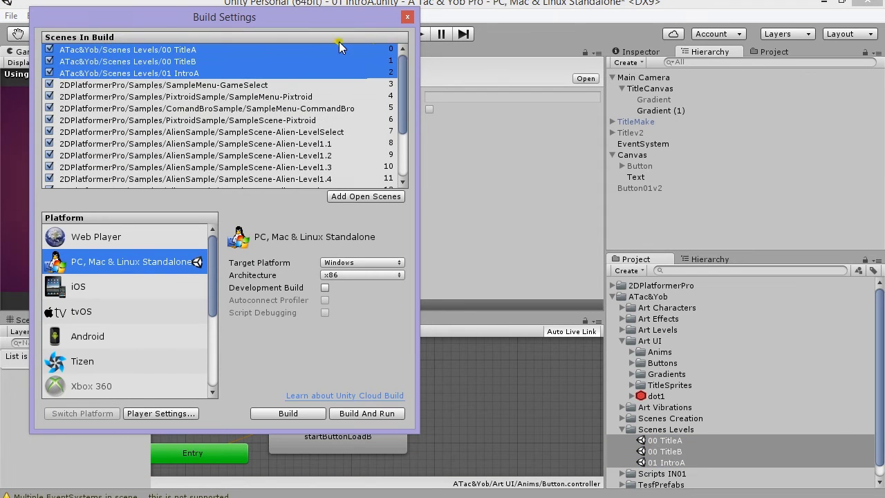
{"action": "left_click", "coordinate": [407, 18]}
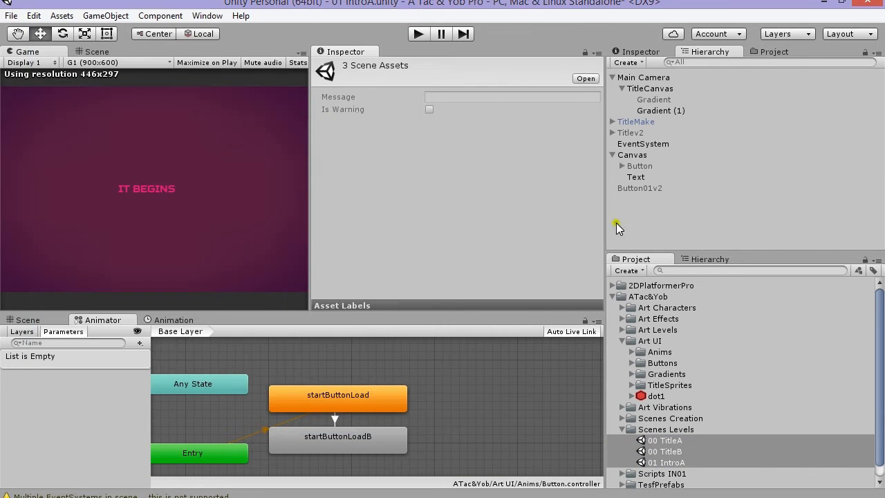
Open the 00 TitleB scene and select MenuItem_ItemStartGame inside TitleMake's MainMenu.
{"action": "double_click", "coordinate": [665, 451]}
{"action": "left_click", "coordinate": [430, 283]}
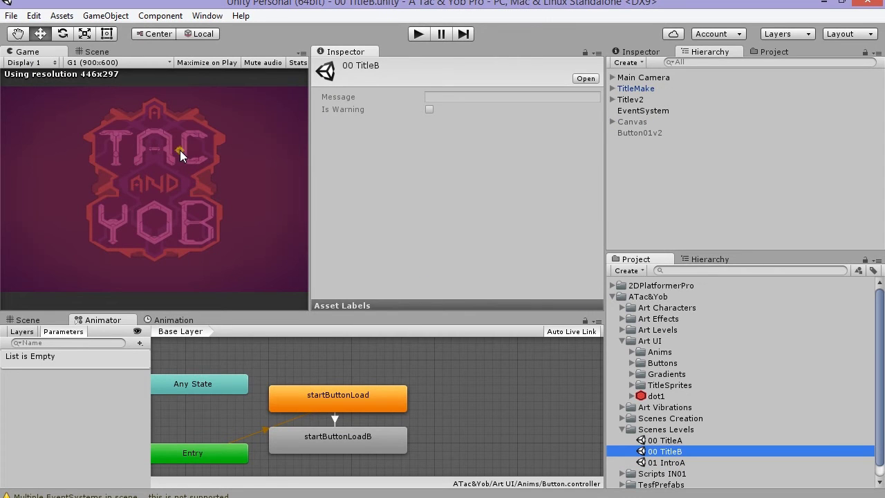
{"action": "left_click", "coordinate": [612, 89]}
{"action": "left_click", "coordinate": [615, 136]}
{"action": "left_click", "coordinate": [622, 144]}
{"action": "left_click", "coordinate": [638, 146]}
{"action": "left_click", "coordinate": [632, 154]}
{"action": "left_click", "coordinate": [641, 166]}
{"action": "left_click", "coordinate": [656, 167]}
{"action": "left_click", "coordinate": [665, 178]}
{"action": "scroll", "coordinate": [406, 247], "scroll_direction": "down", "scroll_amount": 1}
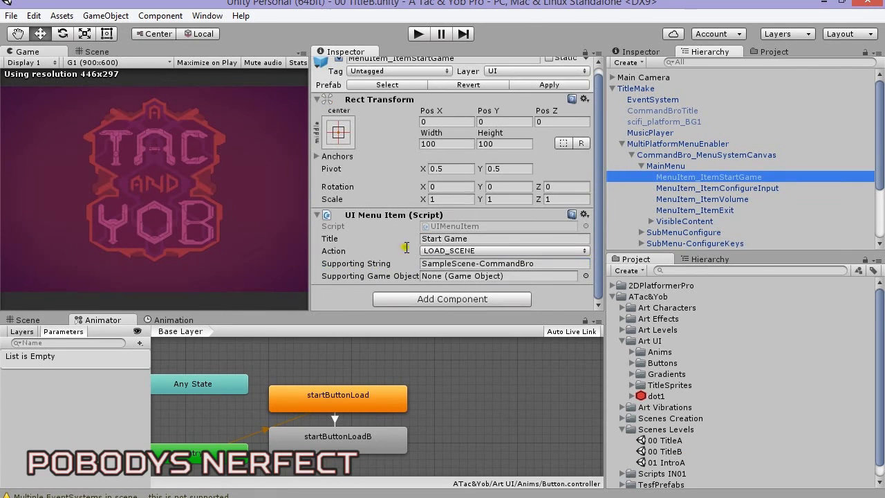
Set the Start Game item's Supporting String to 01 IntroA and test START GAME in the running scene.
{"action": "left_click", "coordinate": [404, 260]}
{"action": "type", "text": "01 I"}
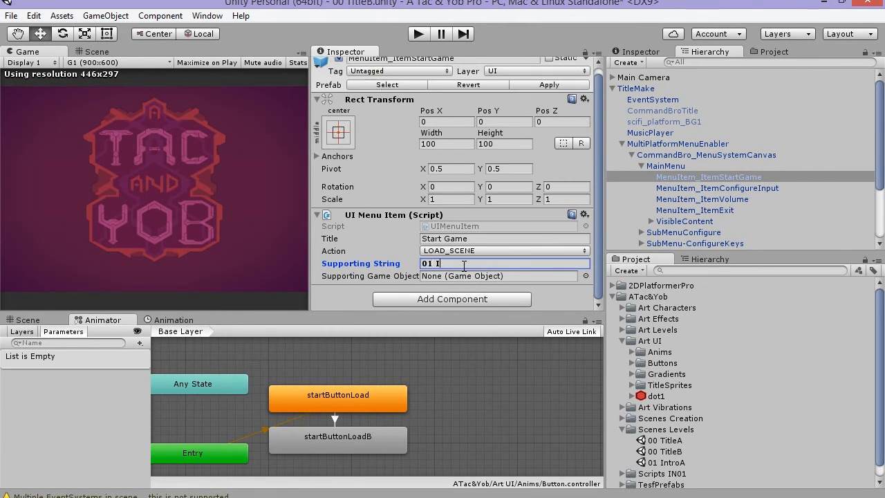
{"action": "type", "text": "ntroA"}
{"action": "left_click", "coordinate": [367, 249]}
{"action": "left_click", "coordinate": [417, 34]}
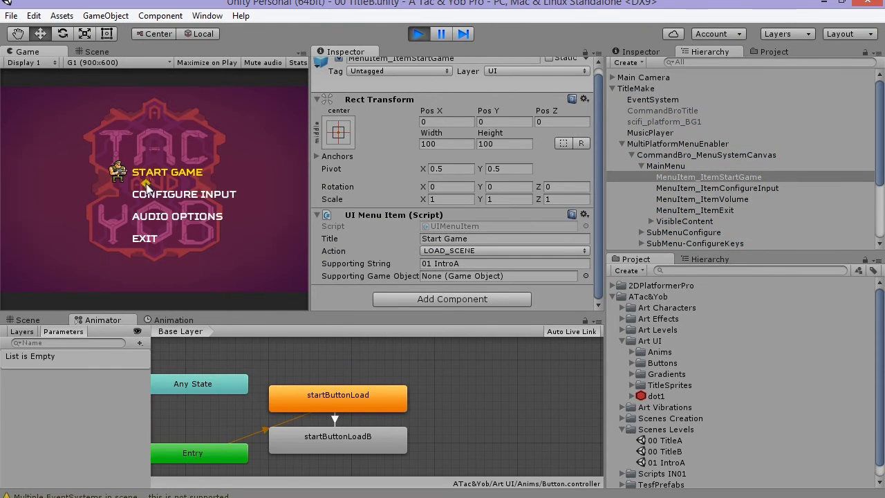
{"action": "left_click", "coordinate": [149, 172]}
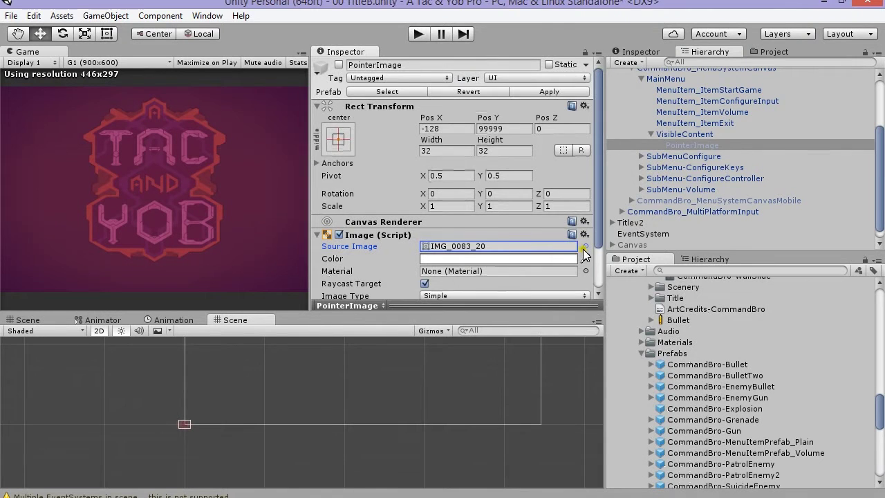
Set the source image of MainMenu's PointerImage to the dot1 sprite and run the scene to check it.
{"action": "left_click", "coordinate": [583, 248]}
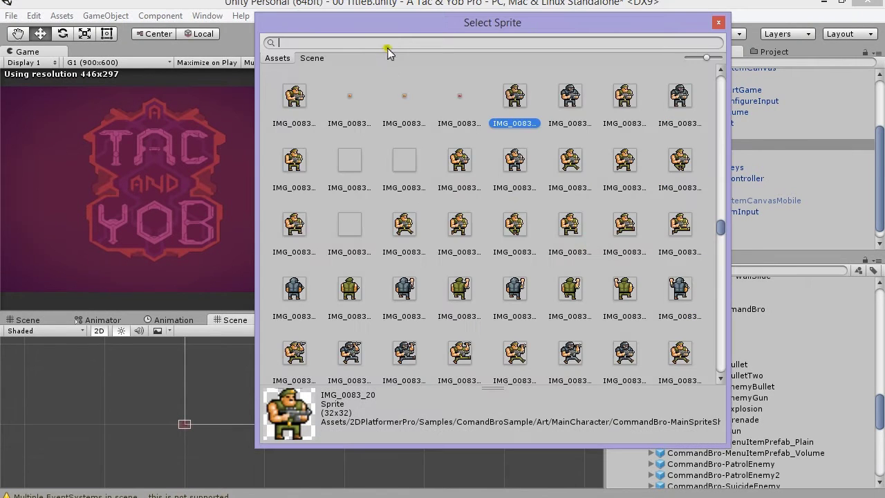
{"action": "type", "text": "dot1"}
{"action": "double_click", "coordinate": [339, 93]}
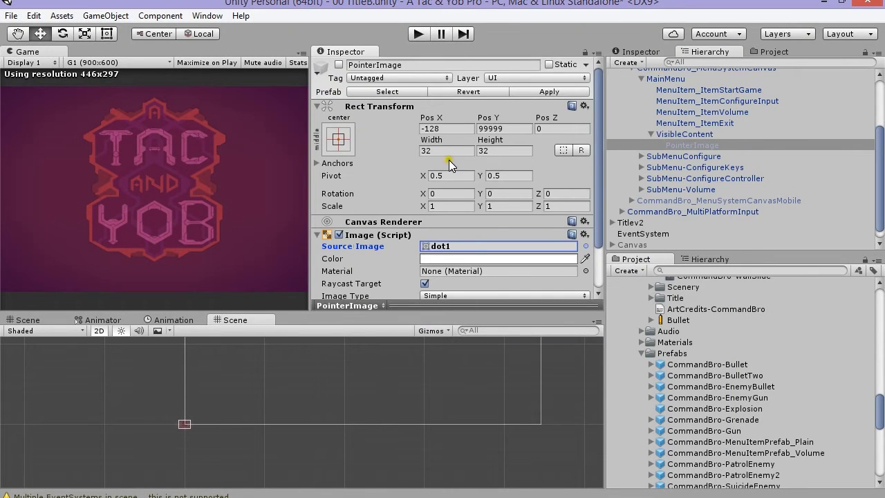
{"action": "left_click", "coordinate": [419, 36]}
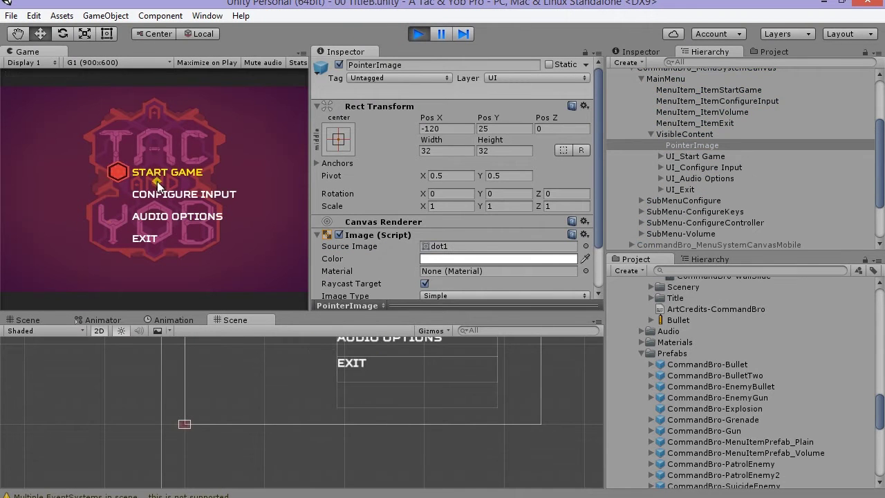
Widen the game view, rerun the scene and test START GAME with the new menu pointer.
{"action": "middle_click_drag", "start_coordinate": [378, 384], "coordinate": [369, 430]}
{"action": "scroll", "coordinate": [373, 416], "scroll_direction": "down", "scroll_amount": 10}
{"action": "left_click_drag", "start_coordinate": [309, 244], "coordinate": [345, 237]}
{"action": "left_click", "coordinate": [233, 240]}
{"action": "left_click", "coordinate": [418, 34]}
{"action": "left_click", "coordinate": [418, 33]}
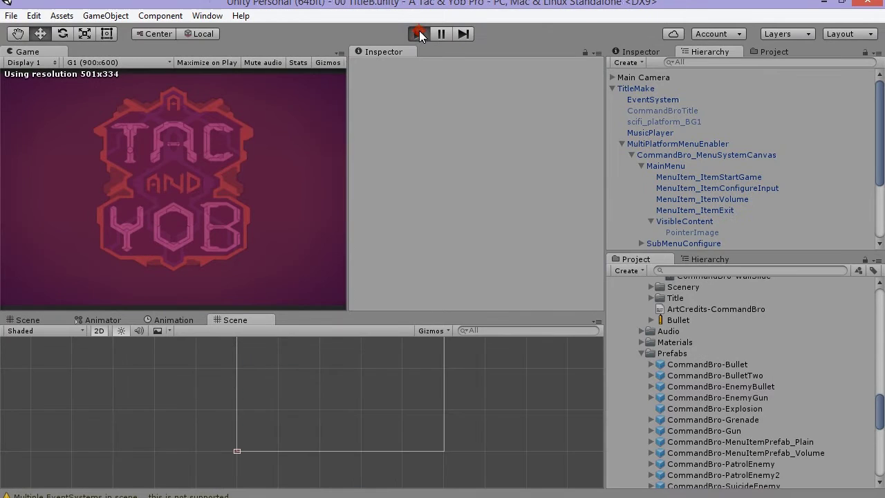
{"action": "left_click", "coordinate": [195, 177]}
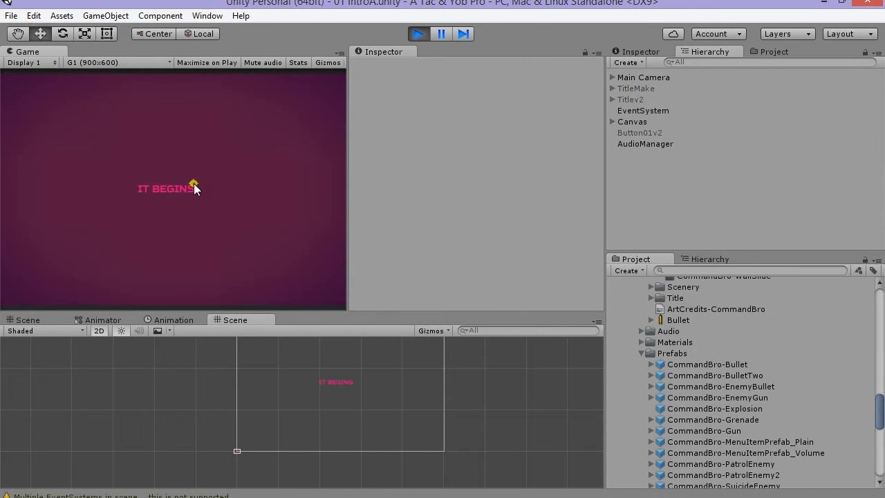
{"action": "left_click", "coordinate": [421, 36]}
Create a C# script named SceneLoader in the Scripts IN01 folder.
{"action": "left_click", "coordinate": [669, 419]}
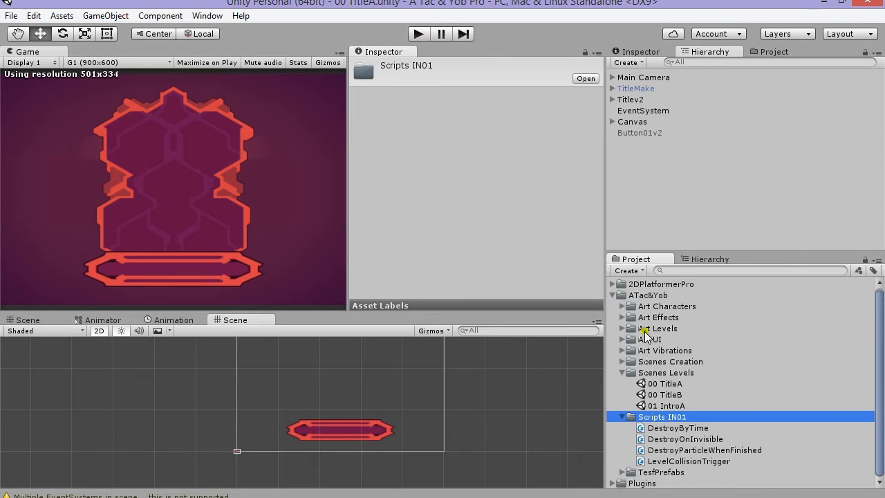
{"action": "left_click", "coordinate": [627, 270]}
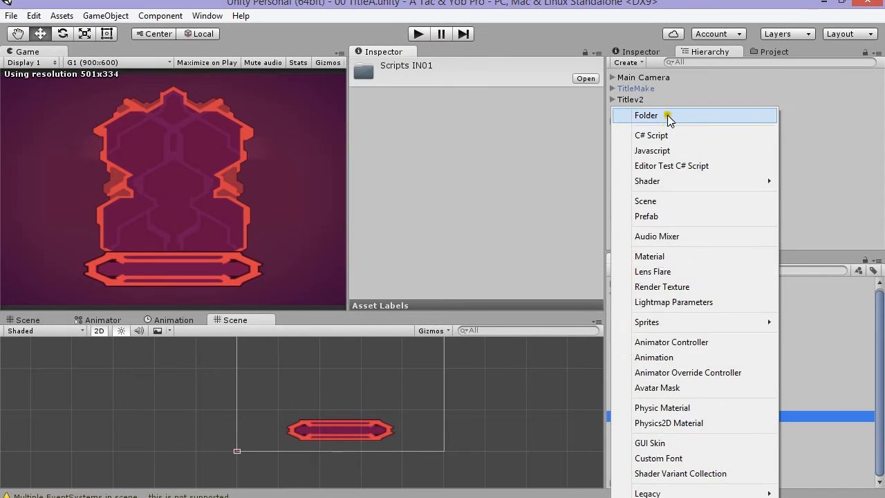
{"action": "left_click", "coordinate": [668, 134]}
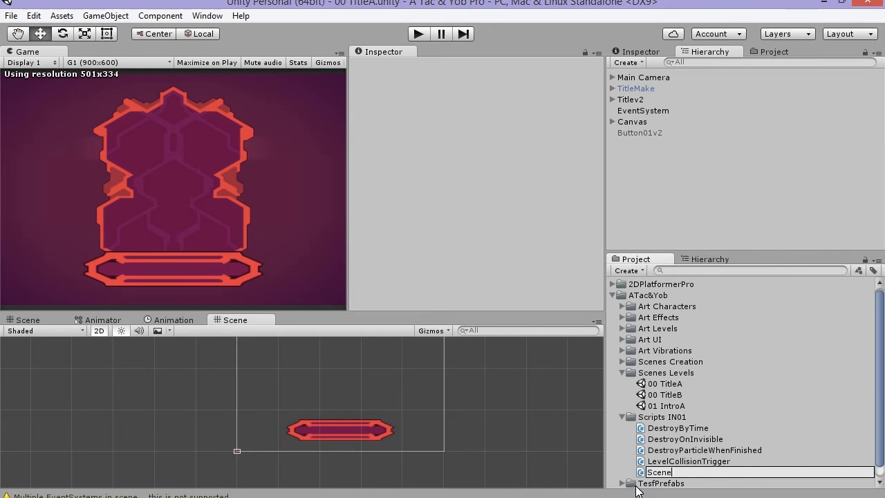
{"action": "type", "text": "SceneLoader"}
{"action": "key", "text": "Return"}
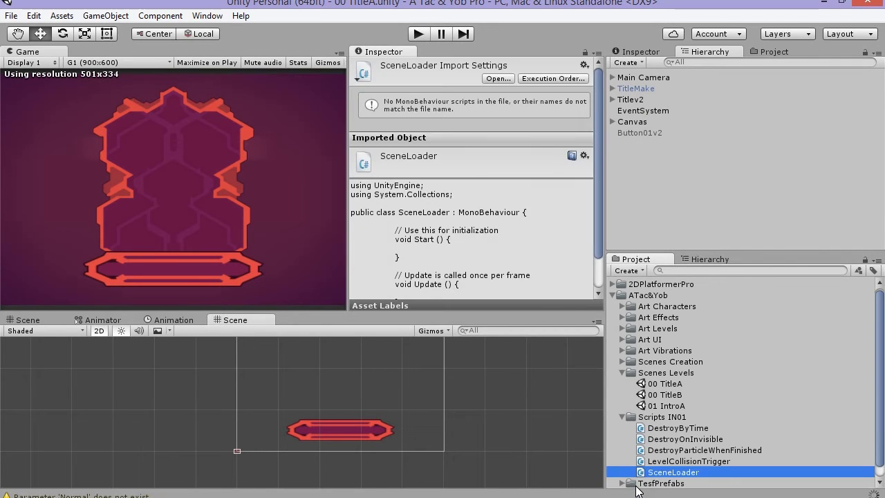
{"action": "key", "text": "Return"}
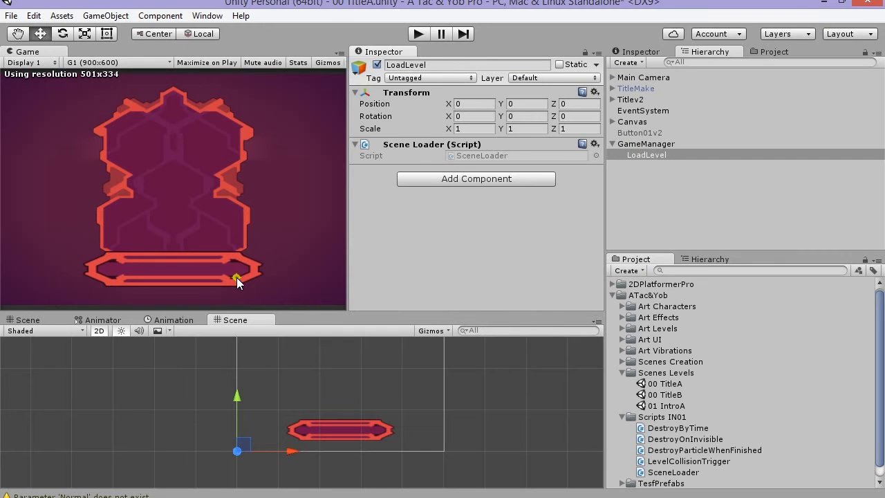
Add an On Click event to the canvas Button that targets the LoadLevel object and calls a SceneLoader function.
{"action": "left_click", "coordinate": [335, 430]}
{"action": "left_click", "coordinate": [622, 133]}
{"action": "scroll", "coordinate": [502, 227], "scroll_direction": "down", "scroll_amount": 7}
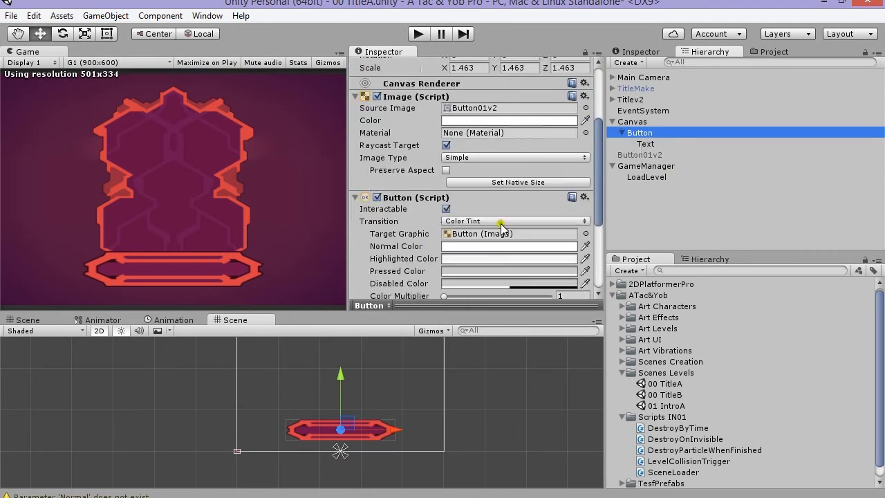
{"action": "left_click", "coordinate": [563, 252]}
{"action": "left_click_drag", "start_coordinate": [645, 179], "coordinate": [394, 233]}
{"action": "left_click", "coordinate": [509, 221]}
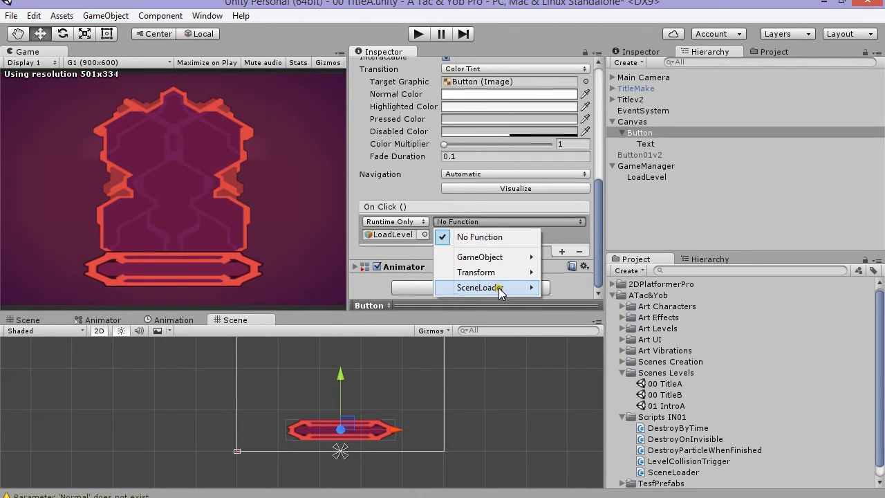
{"action": "mouse_move", "coordinate": [487, 287]}
{"action": "left_click", "coordinate": [593, 423]}
Run the title scene and test START EXPERIENCE followed by START GAME.
{"action": "left_click", "coordinate": [419, 34]}
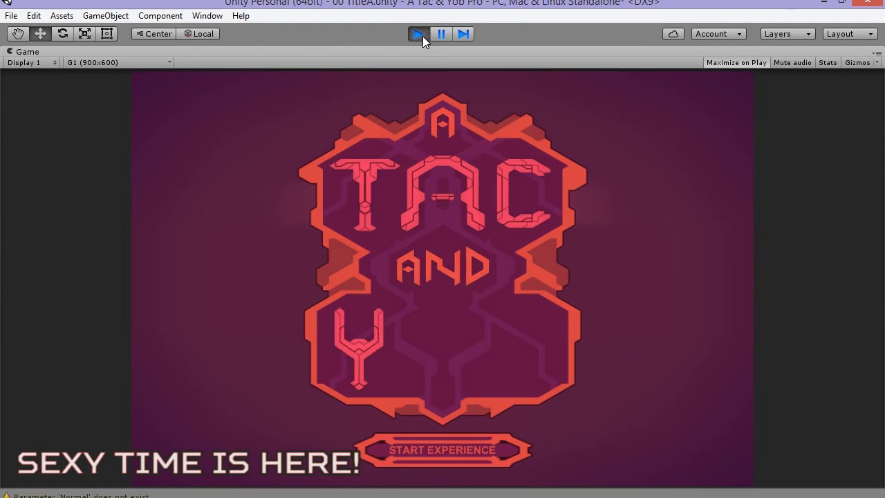
{"action": "left_click", "coordinate": [458, 451]}
{"action": "left_click", "coordinate": [456, 262]}
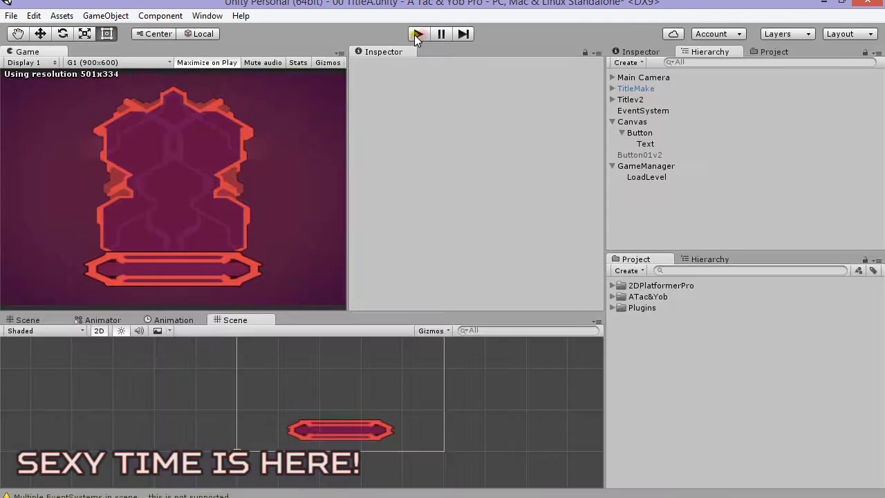
Rerun the title scene and check the CONFIGURE INPUT and CONTROLLER SETUP submenus, going back out of the controller settings.
{"action": "left_click", "coordinate": [418, 34]}
{"action": "left_click", "coordinate": [365, 446]}
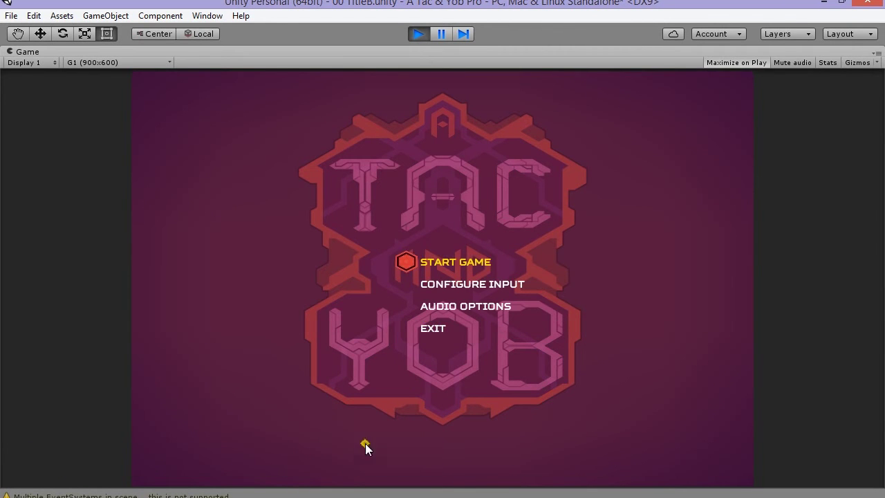
{"action": "left_click", "coordinate": [448, 291]}
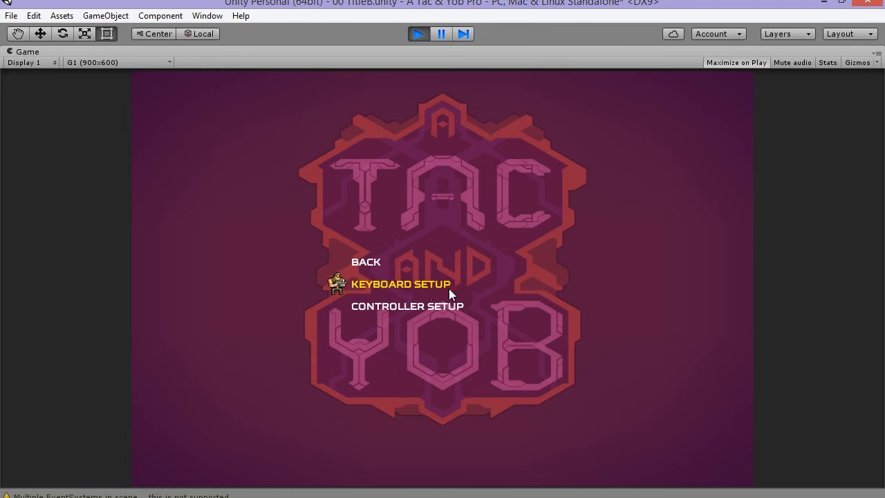
{"action": "left_click", "coordinate": [384, 312]}
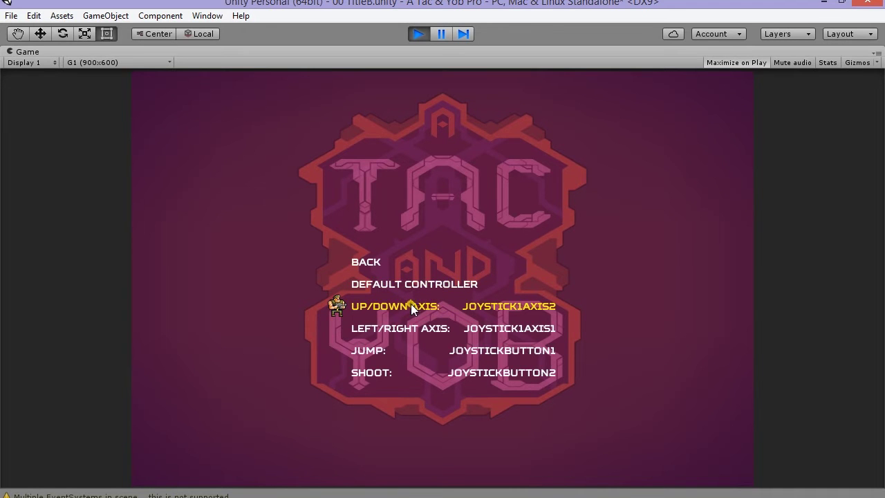
{"action": "left_click", "coordinate": [365, 266]}
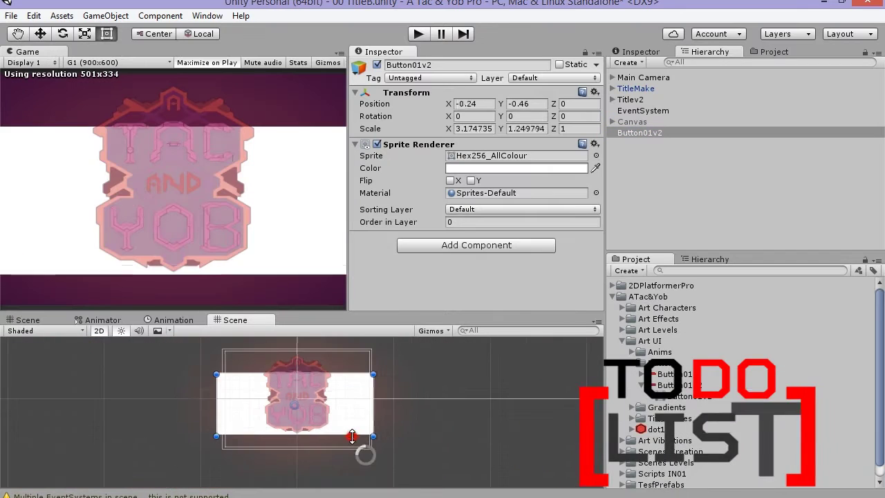
Shrink the height of the Button01v2 band behind the title logo from its lower edge and test the menu in the running scene.
{"action": "left_click_drag", "start_coordinate": [351, 432], "coordinate": [348, 367]}
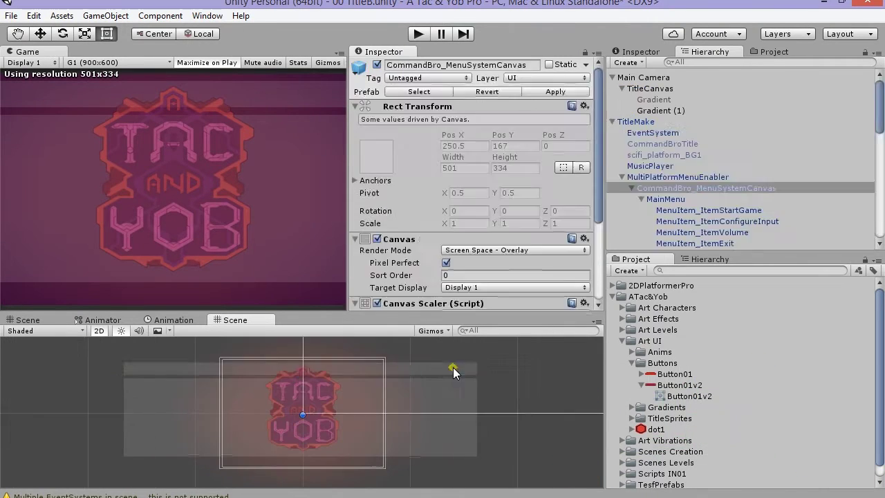
{"action": "key", "text": "ctrl+p"}
{"action": "key", "text": "Up"}
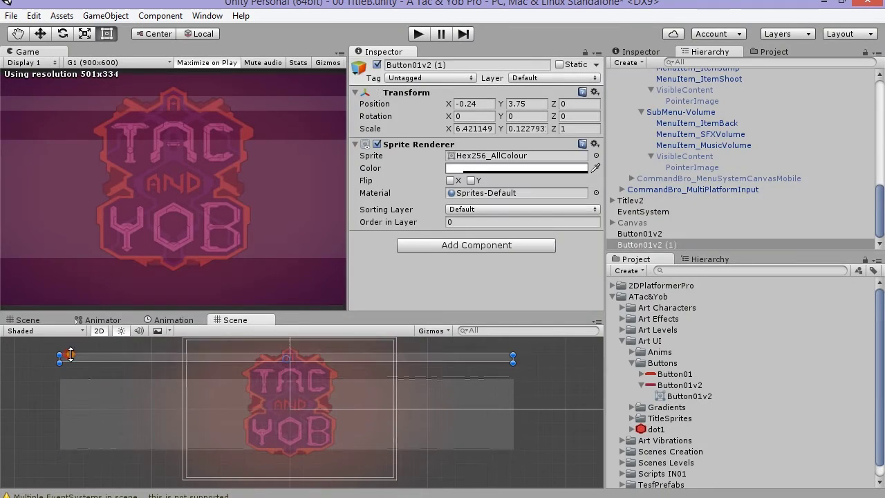
{"action": "left_click", "coordinate": [419, 34]}
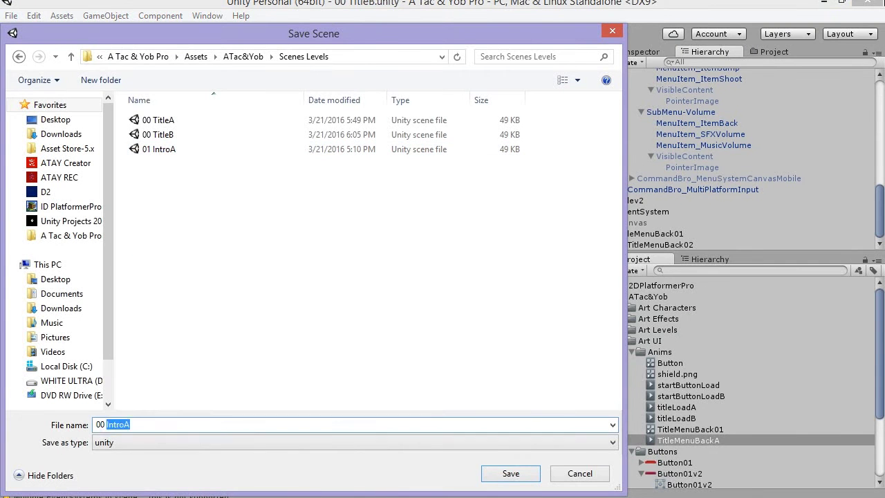
Save the scene as 00 TitleC in the Scenes Levels folder.
{"action": "type", "text": "00 Title"}
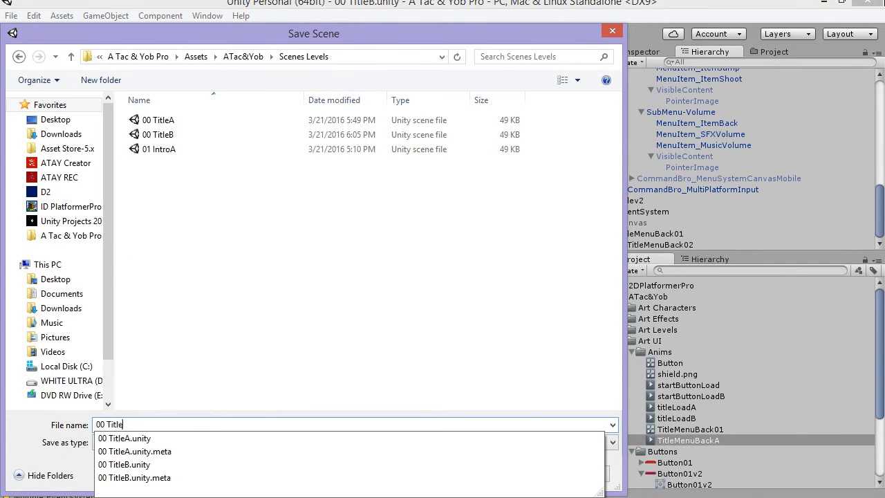
{"action": "type", "text": "C"}
{"action": "key", "text": "Return"}
Duplicate the TitleMenuBack01 controller and TitleMenuBackA clip, and rename the controller copy TitleMenuBack02out.
{"action": "left_click", "coordinate": [693, 431]}
{"action": "scroll", "coordinate": [698, 428], "scroll_direction": "down", "scroll_amount": 1}
{"action": "left_click", "coordinate": [712, 400], "text": "shift"}
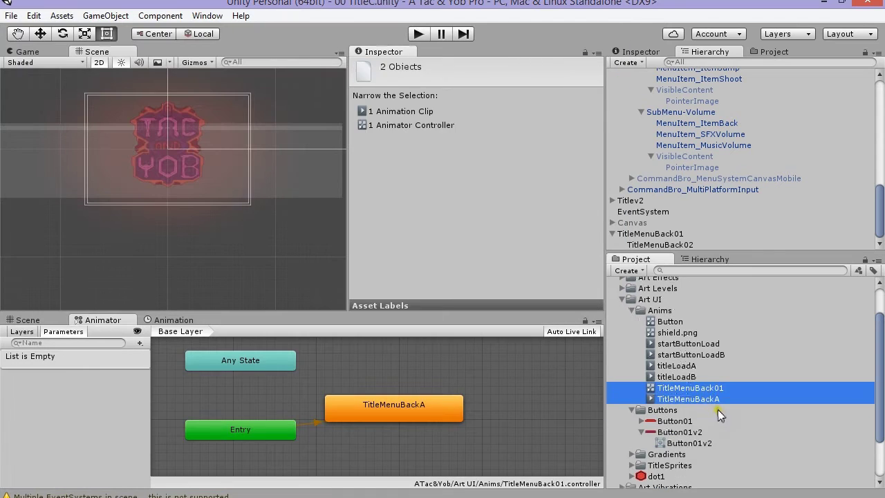
{"action": "key", "text": "ctrl+d"}
{"action": "left_click", "coordinate": [726, 423]}
{"action": "left_click", "coordinate": [720, 424]}
{"action": "left_click", "coordinate": [721, 400]}
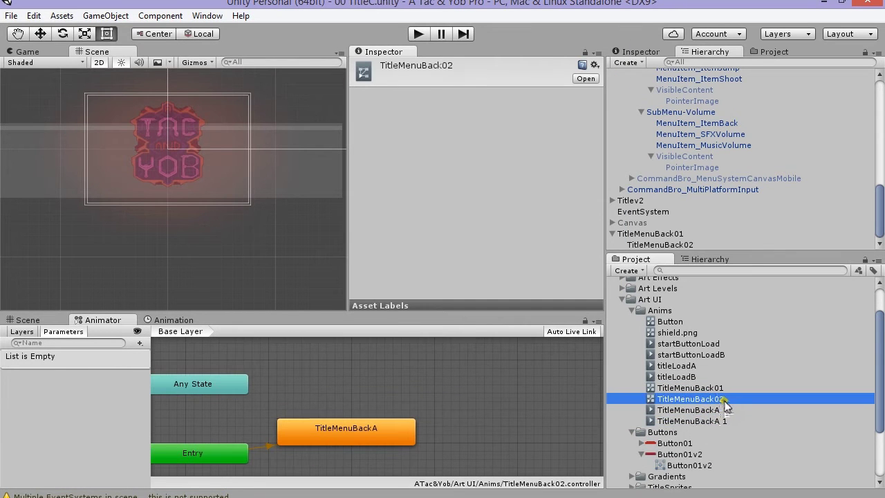
{"action": "left_click", "coordinate": [720, 400]}
{"action": "type", "text": "out"}
Rename the copied TitleMenuBackA animation clip as TitleMenuBackAout.
{"action": "left_click", "coordinate": [724, 420]}
{"action": "left_click", "coordinate": [725, 420]}
{"action": "key", "text": "BackSpace"}
{"action": "key", "text": "BackSpace"}
{"action": "type", "text": "out"}
Replace the TitleMenuBackA state in the TitleMenuBack02out controller with the TitleMenuBackAout clip.
{"action": "left_click", "coordinate": [719, 400]}
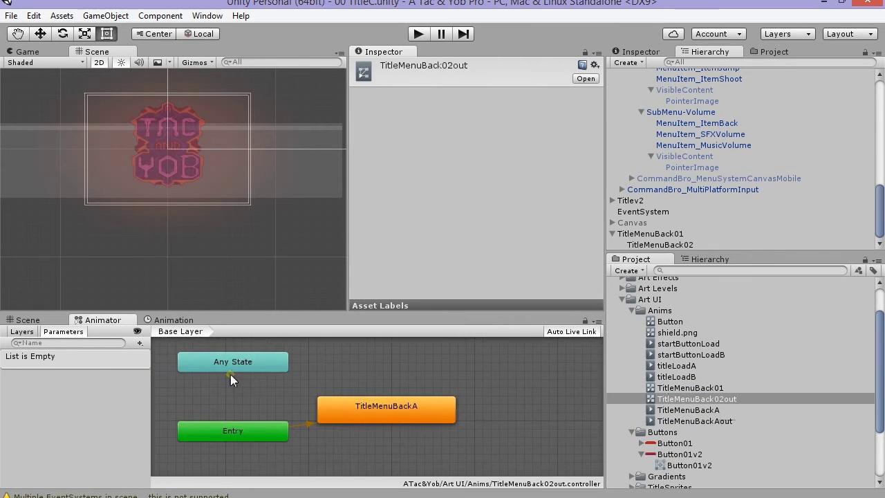
{"action": "left_click", "coordinate": [390, 426]}
{"action": "key", "text": "Delete"}
{"action": "left_click_drag", "start_coordinate": [688, 420], "coordinate": [331, 437]}
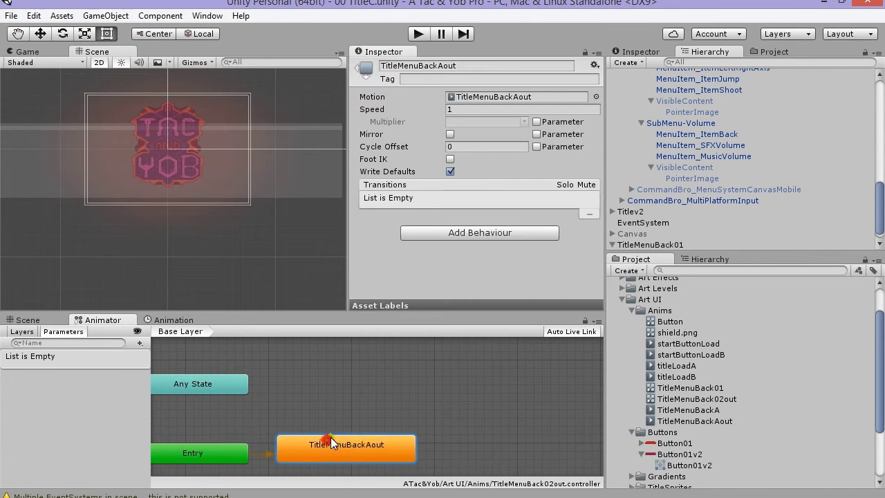
Assign the TitleMenuBack02out controller to TitleMenuBack01's Animator and show its TitleMenuBackAout clip for editing.
{"action": "left_click", "coordinate": [172, 319]}
{"action": "left_click", "coordinate": [651, 245]}
{"action": "left_click", "coordinate": [403, 238]}
{"action": "left_click_drag", "start_coordinate": [696, 399], "coordinate": [510, 249]}
{"action": "left_click", "coordinate": [103, 319]}
{"action": "middle_click_drag", "start_coordinate": [369, 441], "coordinate": [400, 391]}
{"action": "left_click", "coordinate": [187, 320]}
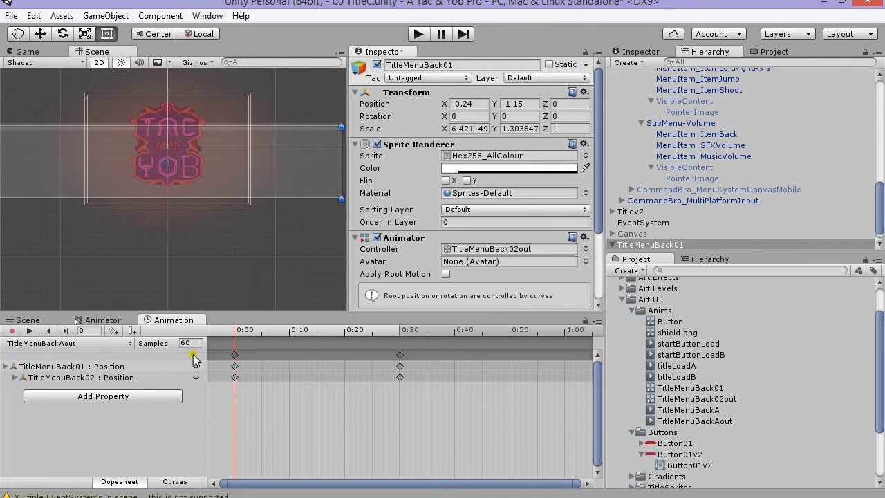
Reverse the TitleMenuBackAout clip by swapping its position keyframes at 0:00 and 0:30, and preview the animation.
{"action": "left_click_drag", "start_coordinate": [401, 356], "coordinate": [322, 355]}
{"action": "mouse_move", "coordinate": [304, 330]}
{"action": "left_mouse_down"}
{"action": "mouse_move", "coordinate": [290, 328]}
{"action": "mouse_move", "coordinate": [317, 329]}
{"action": "left_mouse_up"}
{"action": "left_click_drag", "start_coordinate": [235, 355], "coordinate": [401, 358]}
{"action": "mouse_move", "coordinate": [321, 354]}
{"action": "left_mouse_down"}
{"action": "mouse_move", "coordinate": [235, 355]}
{"action": "mouse_move", "coordinate": [323, 338]}
{"action": "left_mouse_up"}
{"action": "left_click", "coordinate": [399, 355]}
{"action": "left_click", "coordinate": [261, 339]}
{"action": "left_click", "coordinate": [30, 330]}
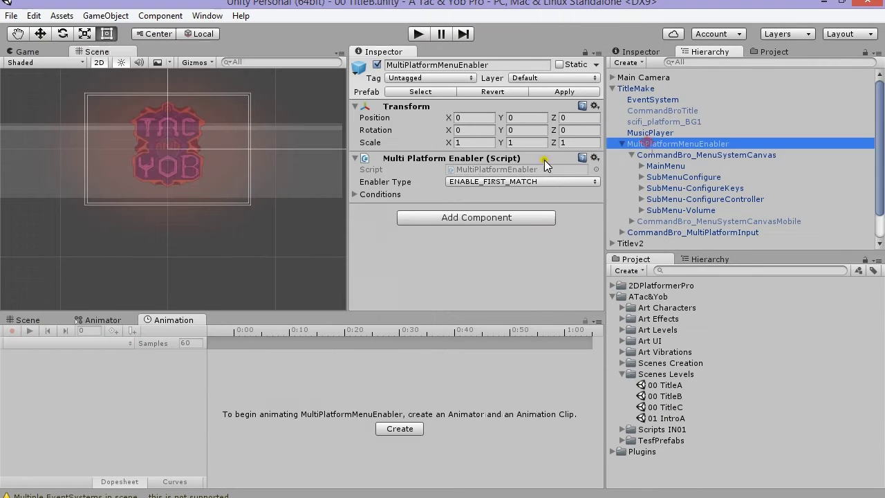
In the 00 TitleB scene, set the Supporting String of MainMenu's MenuItem_ItemStartGame to 00 TitleC.
{"action": "left_click", "coordinate": [653, 156]}
{"action": "scroll", "coordinate": [423, 248], "scroll_direction": "down", "scroll_amount": 4}
{"action": "left_click", "coordinate": [655, 167]}
{"action": "left_click", "coordinate": [641, 166]}
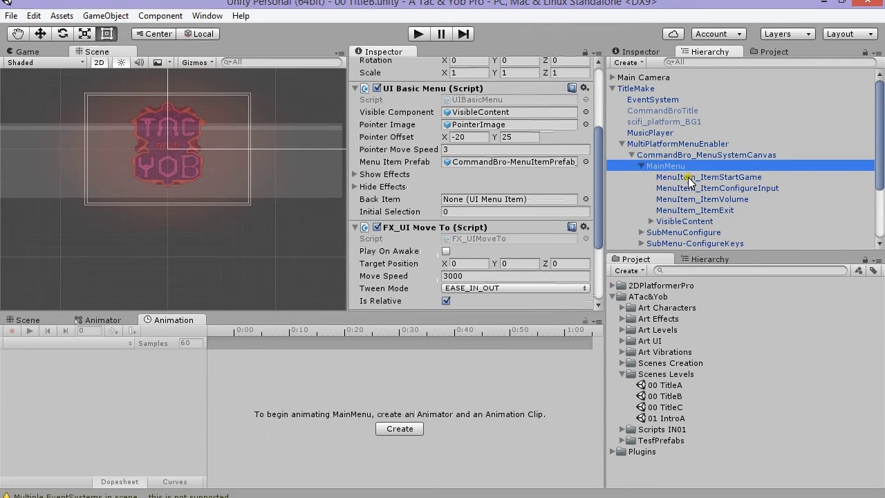
{"action": "left_click", "coordinate": [685, 177]}
{"action": "left_click", "coordinate": [480, 263]}
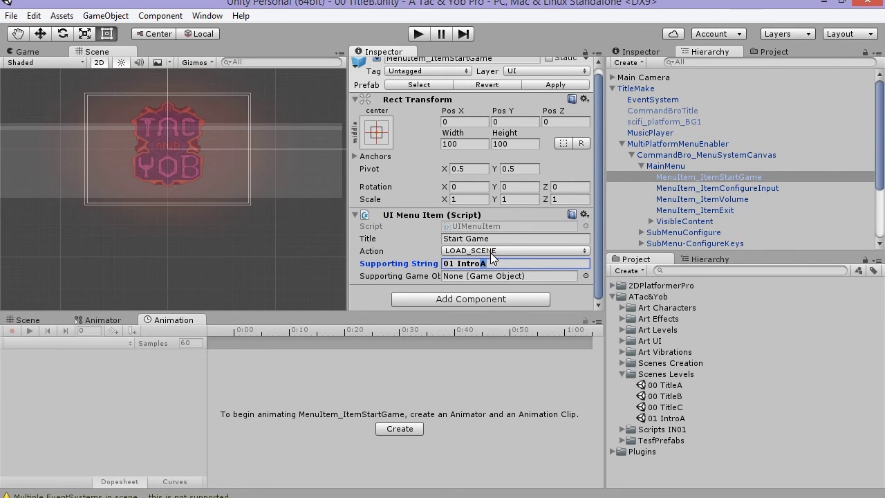
{"action": "key", "text": "BackSpace"}
{"action": "key", "text": "BackSpace"}
{"action": "key", "text": "BackSpace"}
{"action": "key", "text": "BackSpace"}
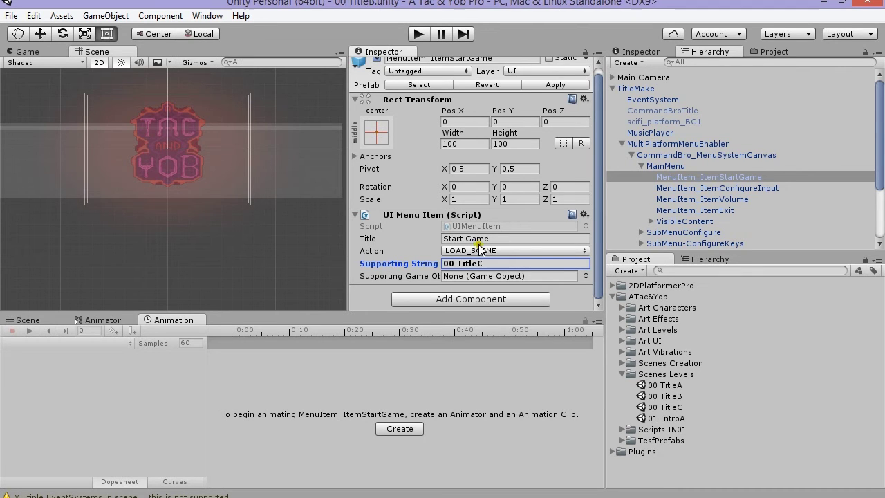
Open the 00 TitleC scene and import the complete Fungus package into the project.
{"action": "double_click", "coordinate": [665, 407]}
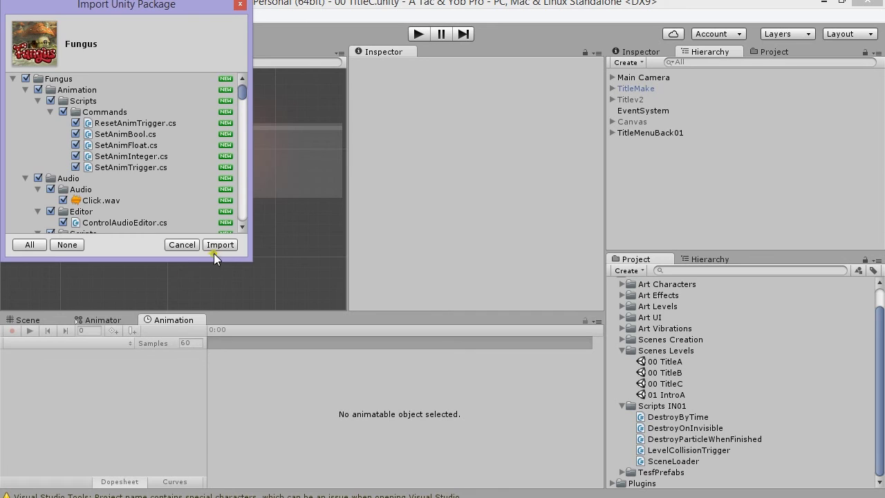
{"action": "left_click", "coordinate": [220, 244]}
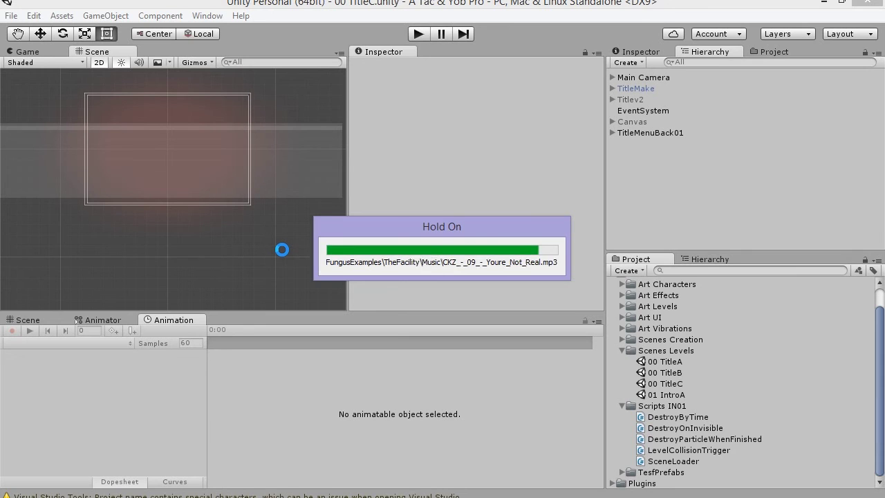
Create a Fungus Flowchart object in the 00 TitleC scene.
{"action": "left_click", "coordinate": [202, 15]}
{"action": "mouse_move", "coordinate": [227, 31]}
{"action": "mouse_move", "coordinate": [306, 32]}
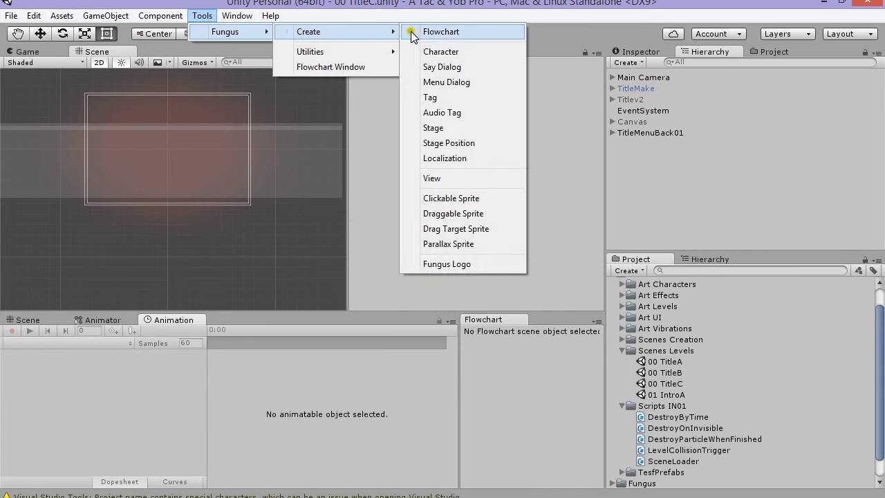
{"action": "left_click", "coordinate": [418, 32]}
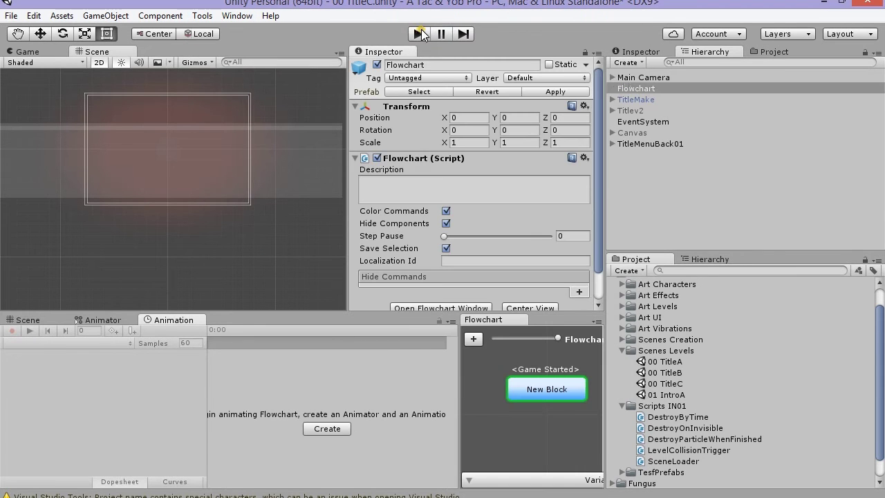
Rename the flowchart object to Flowchart001 and its New Block to Start.
{"action": "left_click", "coordinate": [466, 65]}
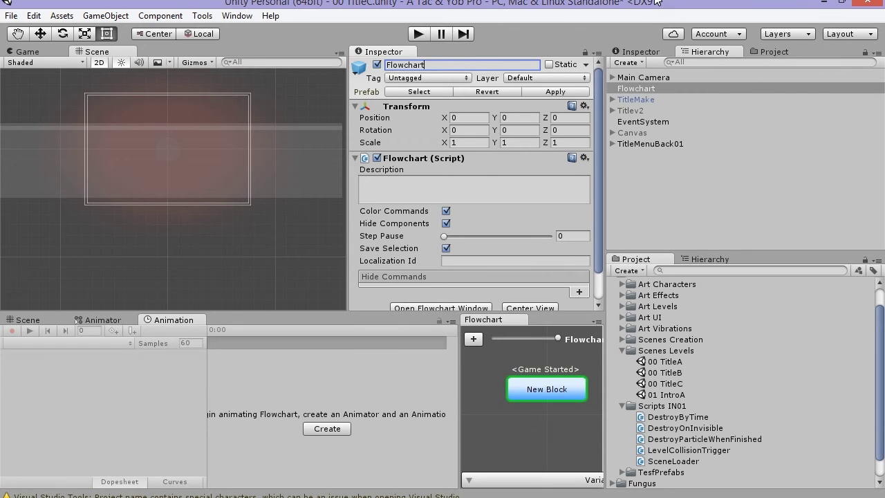
{"action": "left_click", "coordinate": [582, 366]}
{"action": "left_click", "coordinate": [423, 78]}
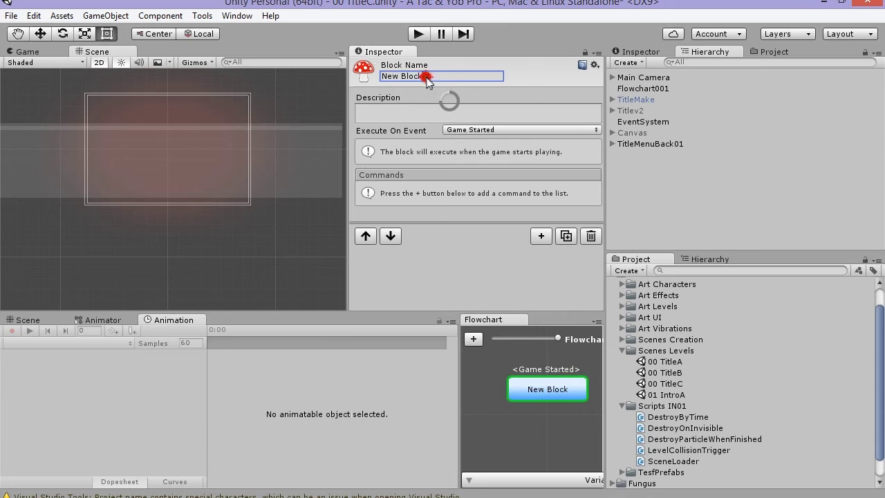
{"action": "left_click_drag", "start_coordinate": [426, 78], "coordinate": [376, 77]}
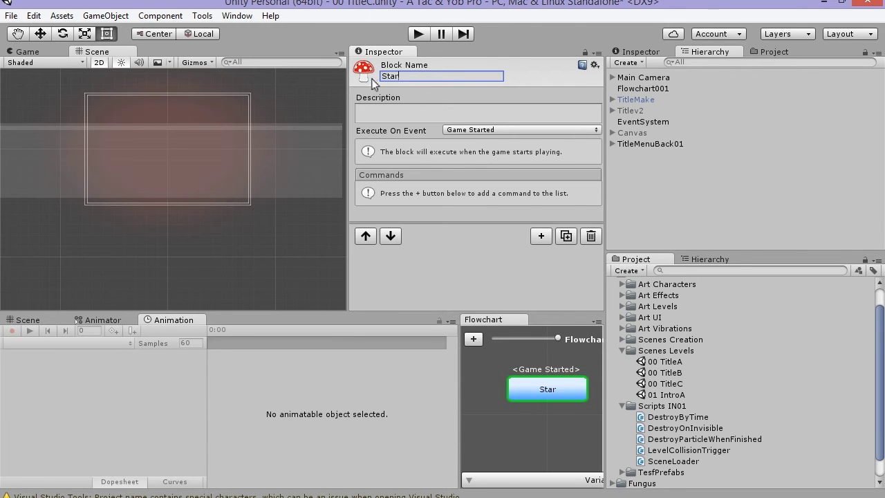
{"action": "type", "text": "Start"}
Add a Wait command to the Start block, followed by a Load Scene command with scene name 01 IntroA.
{"action": "left_click", "coordinate": [541, 236]}
{"action": "mouse_move", "coordinate": [578, 304]}
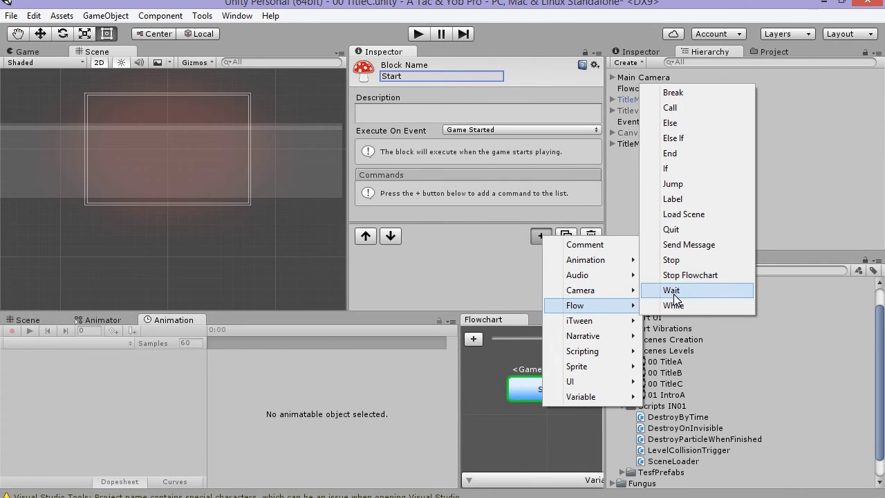
{"action": "left_click", "coordinate": [674, 295]}
{"action": "left_click", "coordinate": [540, 236]}
{"action": "mouse_move", "coordinate": [574, 305]}
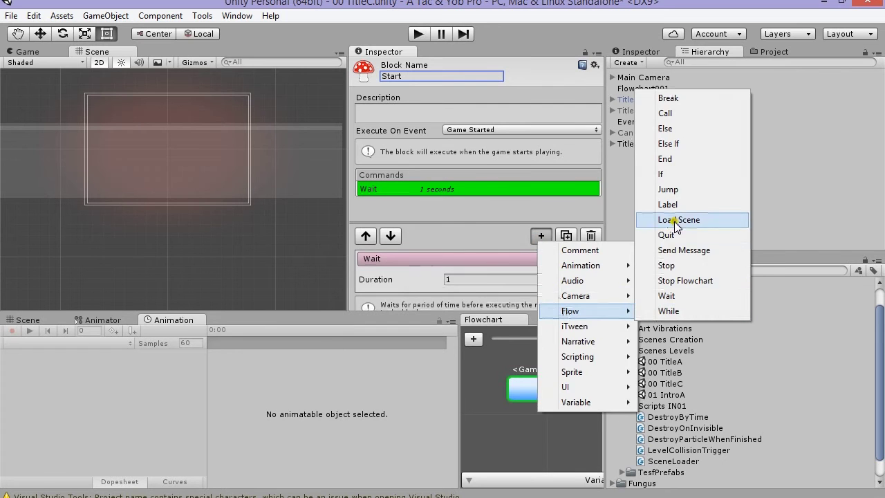
{"action": "left_click", "coordinate": [683, 214]}
{"action": "left_click", "coordinate": [457, 279]}
{"action": "type", "text": "01 IntroA"}
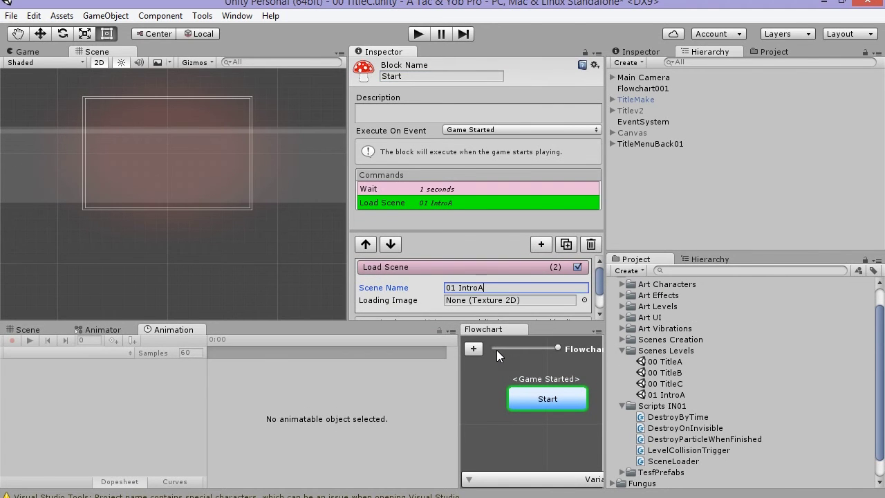
Play-test the title sequence from 00 TitleA through START EXPERIENCE and START GAME into 01 IntroA, and stop play mode.
{"action": "left_click", "coordinate": [419, 33]}
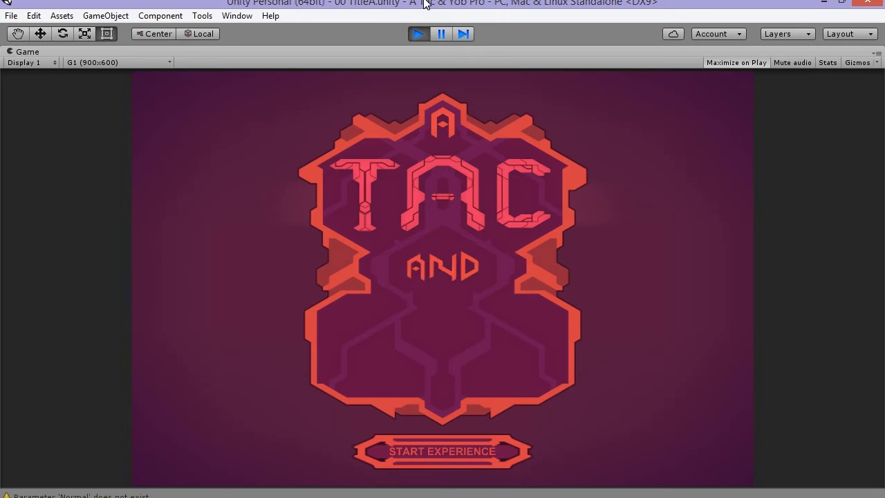
{"action": "left_click", "coordinate": [406, 450]}
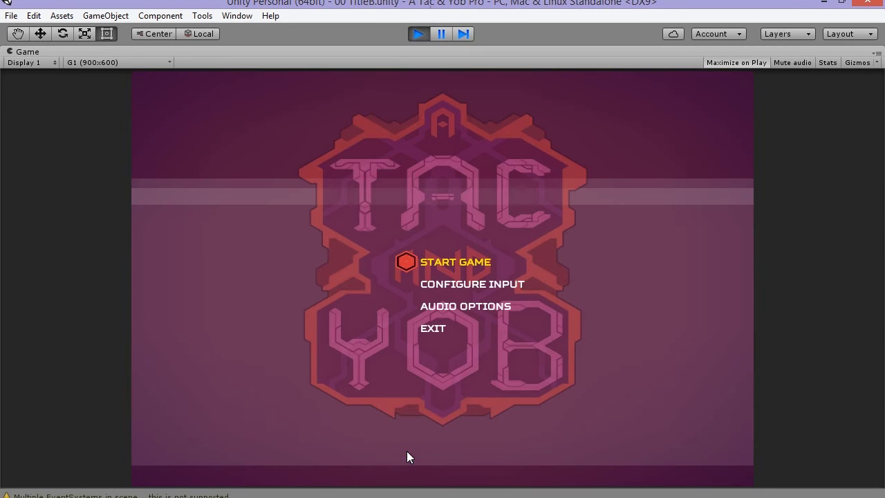
{"action": "left_click", "coordinate": [436, 263]}
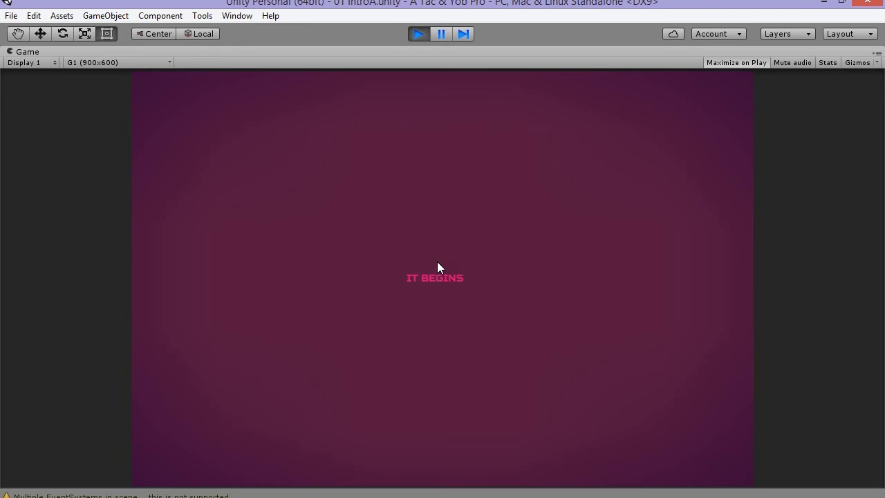
{"action": "left_click", "coordinate": [418, 35]}
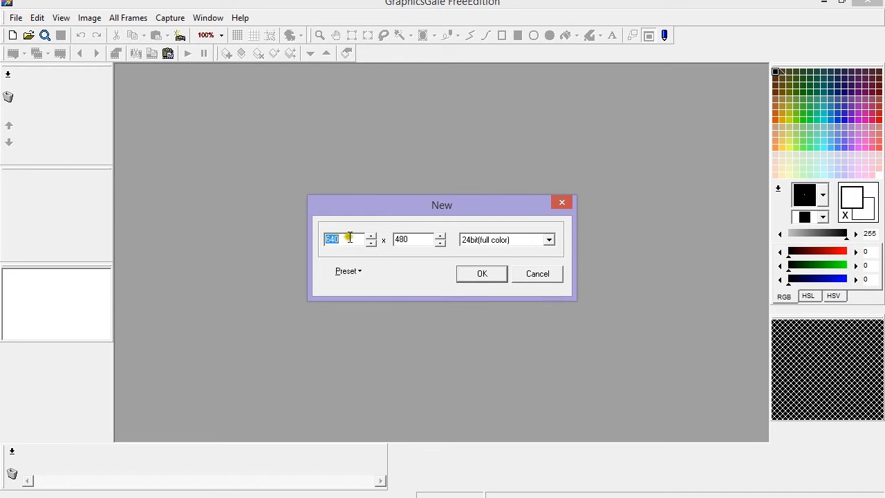
In GraphicsGale, create a new 200 x 200 image with 8bit (256 colors) depth.
{"action": "type", "text": "200"}
{"action": "key", "text": "Tab"}
{"action": "type", "text": "200"}
{"action": "left_click", "coordinate": [548, 239]}
{"action": "left_click", "coordinate": [536, 273]}
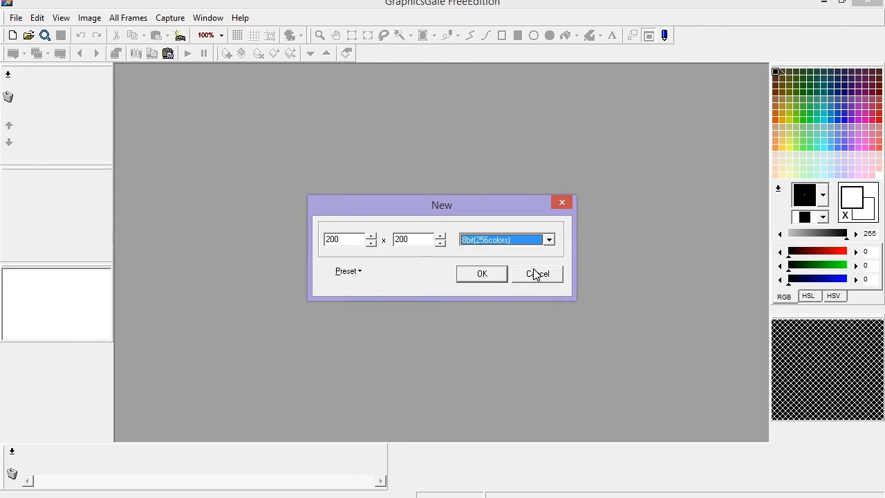
{"action": "left_click", "coordinate": [465, 269]}
Enlarge the image window and open a magnified Preview window of similar size beside it.
{"action": "left_click_drag", "start_coordinate": [260, 227], "coordinate": [449, 440]}
{"action": "left_click", "coordinate": [206, 18]}
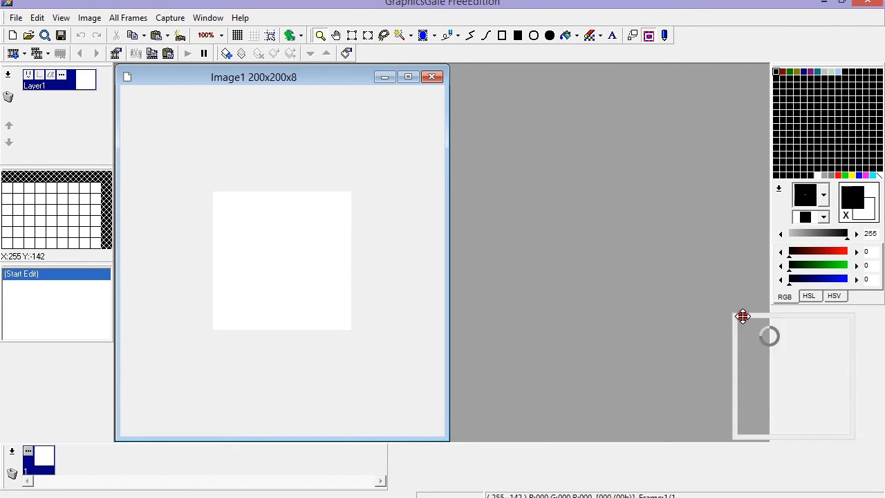
{"action": "left_click_drag", "start_coordinate": [770, 336], "coordinate": [476, 83]}
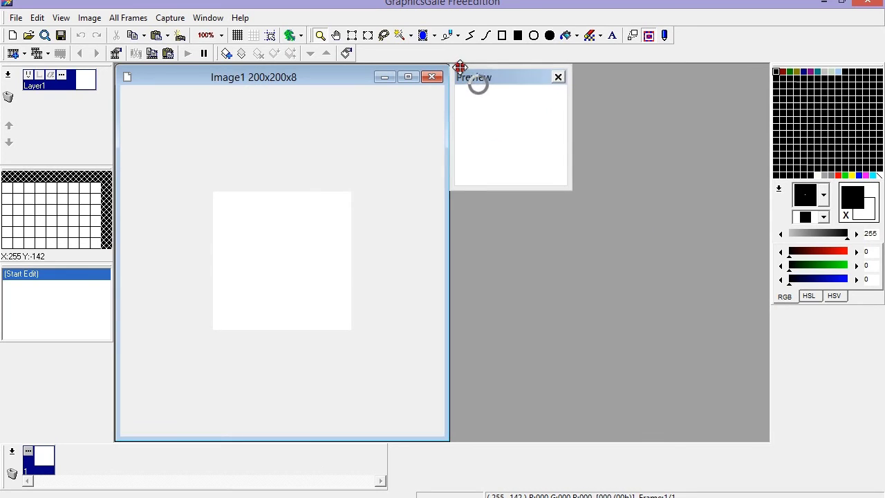
{"action": "left_click_drag", "start_coordinate": [560, 186], "coordinate": [732, 365]}
{"action": "right_click", "coordinate": [580, 210]}
{"action": "left_click", "coordinate": [604, 257]}
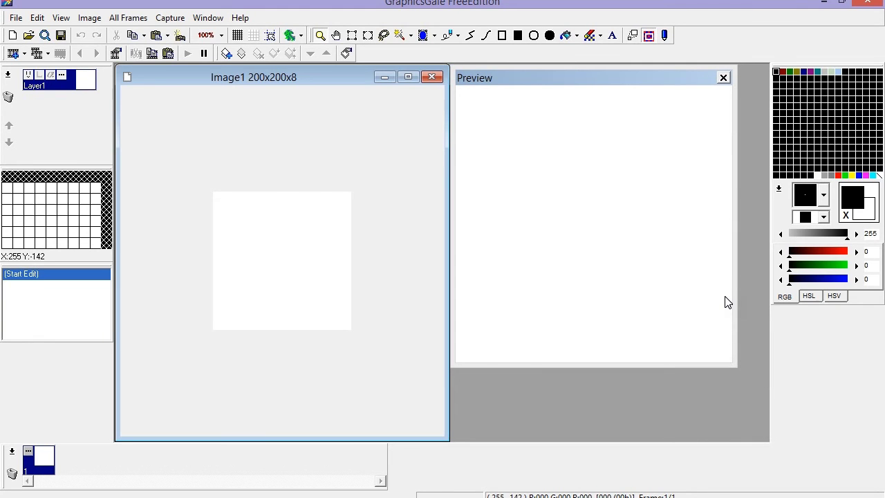
Save the image as TitleExplode in Gale (*.gal) format in the titlescreen02 folder.
{"action": "key", "text": "ctrl+s"}
{"action": "type", "text": "TitleExplode"}
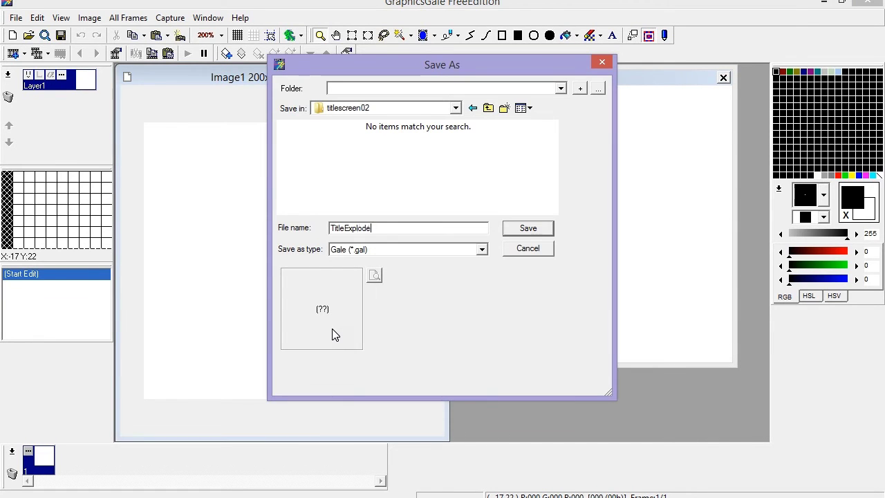
{"action": "key", "text": "Return"}
Try a 100x100 custom grid on the image with the pixel grid turned off, viewing it at 200%.
{"action": "left_click", "coordinate": [237, 36]}
{"action": "left_click", "coordinate": [271, 36]}
{"action": "left_click", "coordinate": [279, 116]}
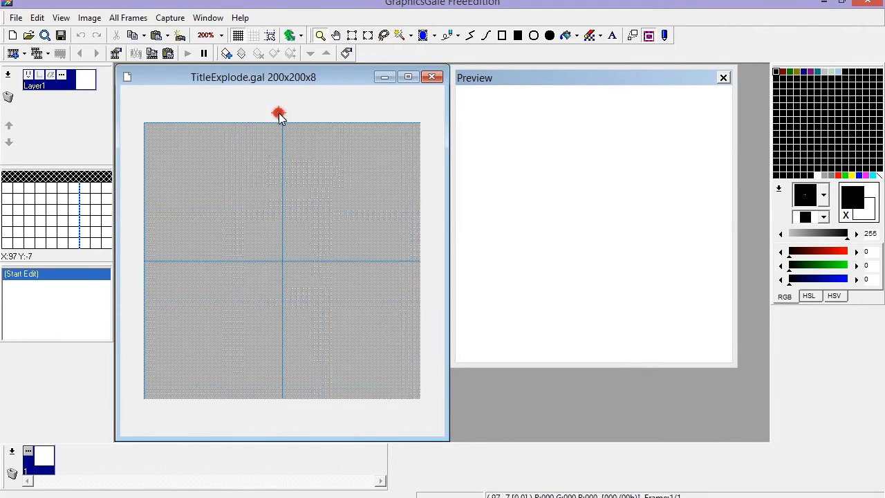
{"action": "left_click", "coordinate": [237, 37]}
{"action": "left_click", "coordinate": [253, 220]}
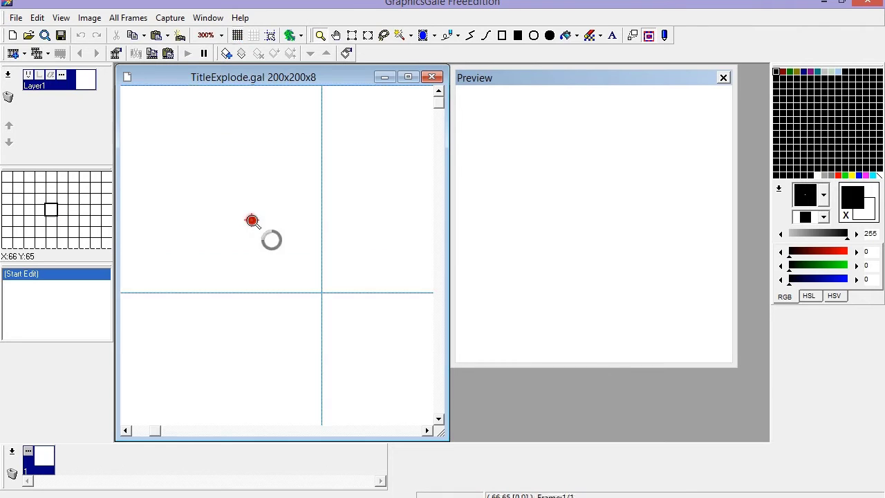
{"action": "left_click", "coordinate": [221, 36]}
{"action": "left_click", "coordinate": [215, 205]}
Try the 8x8 and 16x16 custom grids, and replace them with a manually entered 10x10 grid.
{"action": "left_click", "coordinate": [252, 35]}
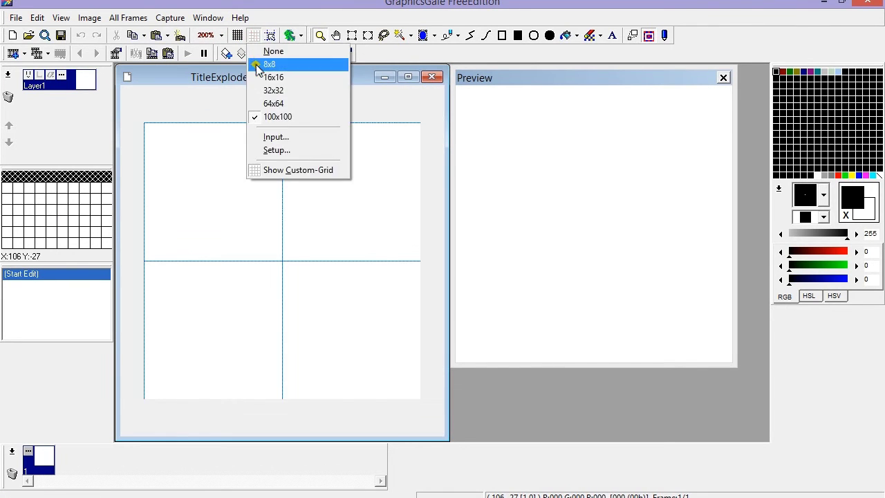
{"action": "left_click", "coordinate": [269, 64]}
{"action": "left_click", "coordinate": [250, 35]}
{"action": "left_click", "coordinate": [273, 77]}
{"action": "left_click", "coordinate": [250, 36]}
{"action": "left_click", "coordinate": [269, 64]}
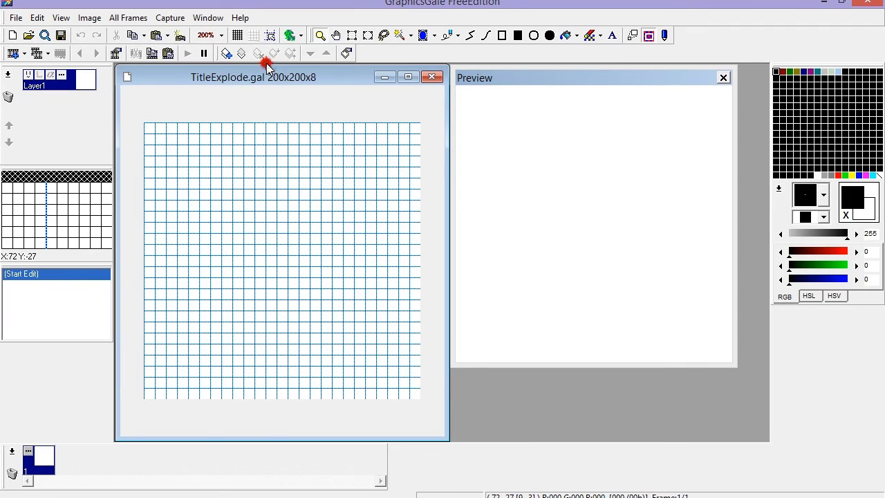
{"action": "left_click", "coordinate": [251, 36]}
{"action": "left_click", "coordinate": [278, 139]}
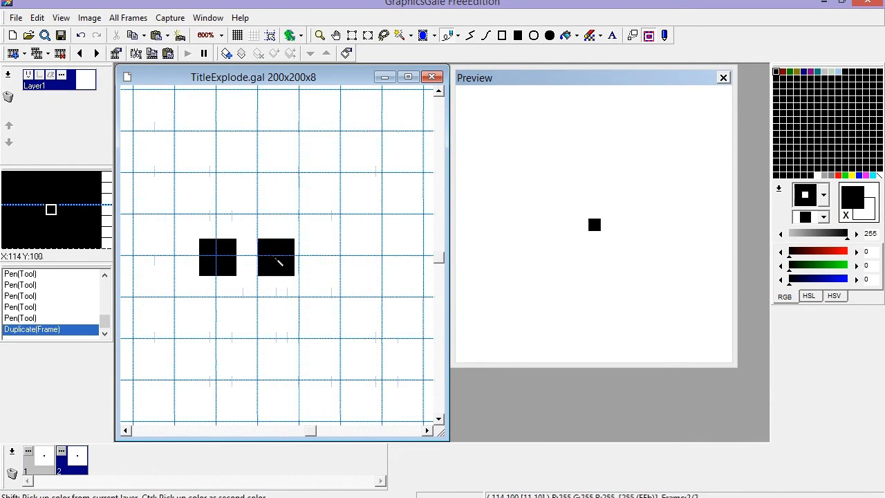
Paint black squares around the centre square in frame 2 with the Pen tool to form a plus.
{"action": "left_click", "coordinate": [275, 258]}
{"action": "middle_click_drag", "start_coordinate": [153, 258], "coordinate": [199, 254]}
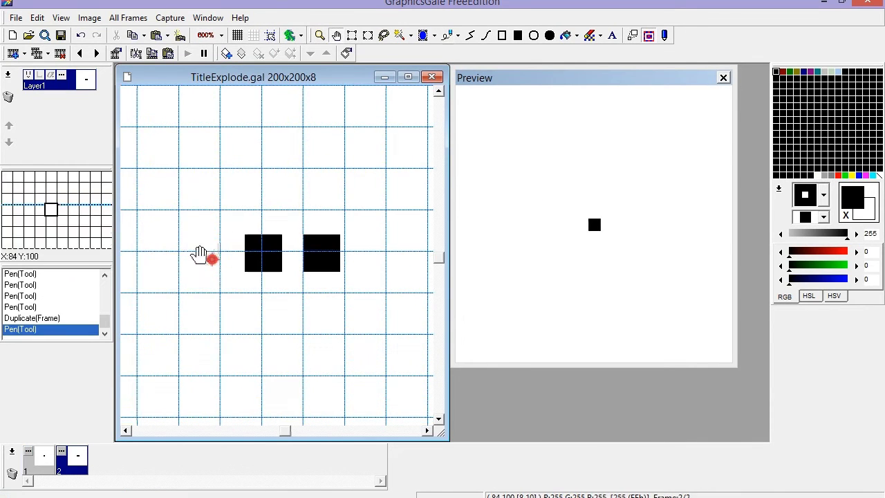
{"action": "left_click", "coordinate": [202, 254]}
Duplicate frame 2 as frame 3 and paint black squares farther out from the centre along both axes.
{"action": "left_click", "coordinate": [383, 253]}
{"action": "key", "text": "ctrl+d"}
{"action": "left_click", "coordinate": [263, 128]}
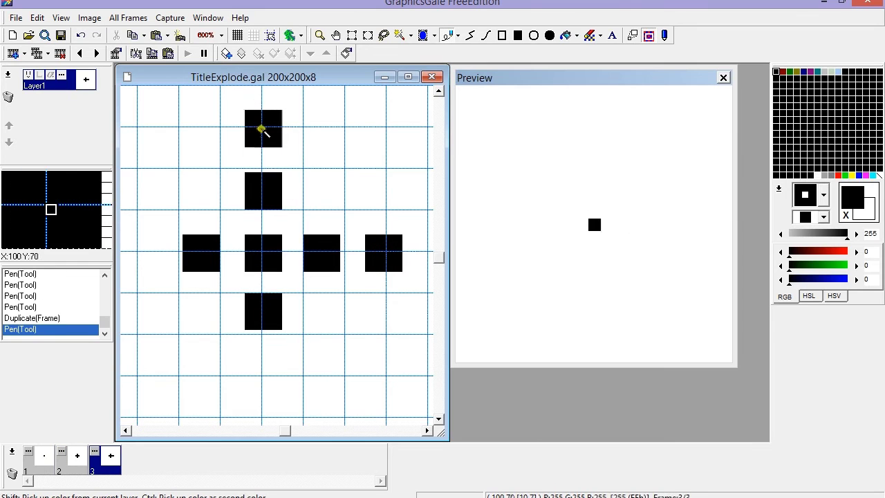
{"action": "left_click", "coordinate": [263, 373]}
Pick white as the pen colour and erase the centre and inner squares in frame 3, keeping the four outer ones.
{"action": "left_click", "coordinate": [237, 145], "text": "shift"}
{"action": "left_click", "coordinate": [202, 253]}
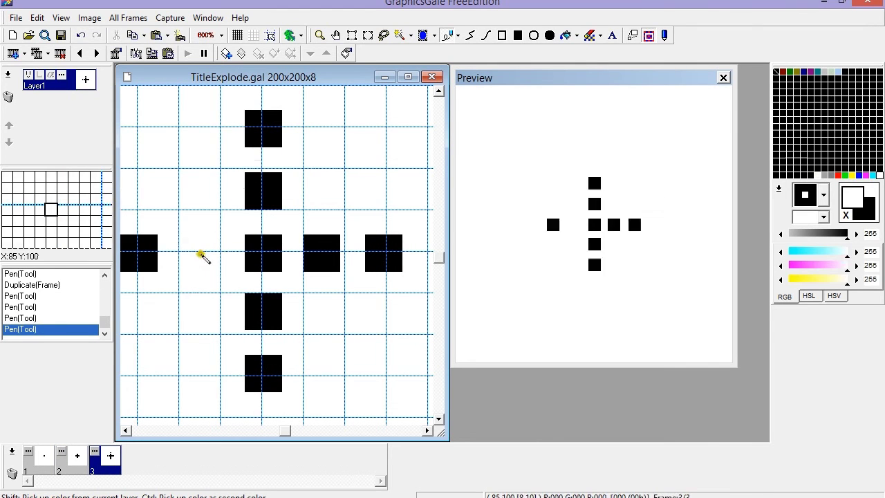
{"action": "left_click", "coordinate": [263, 194]}
{"action": "left_click", "coordinate": [263, 253]}
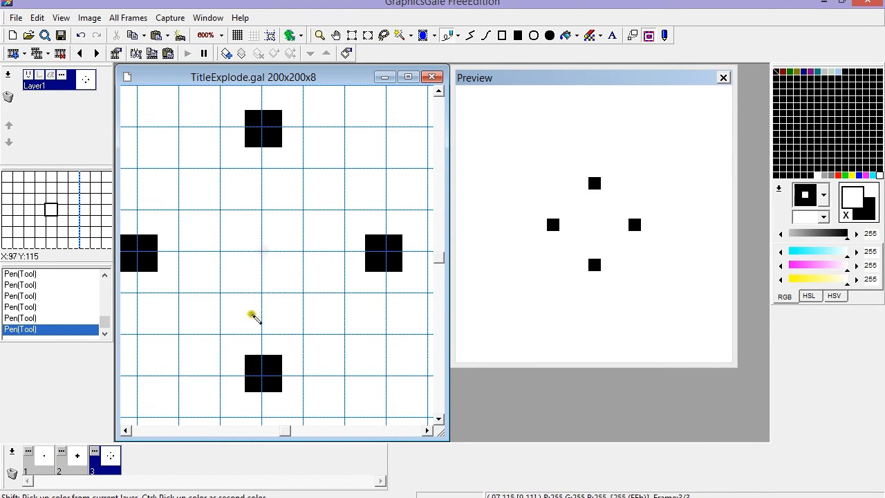
Trim the trailing squares into thin bars in frames 3 and 4, and paint small black dots diagonally around the centre.
{"action": "left_click", "coordinate": [38, 460]}
{"action": "double_click", "coordinate": [107, 458]}
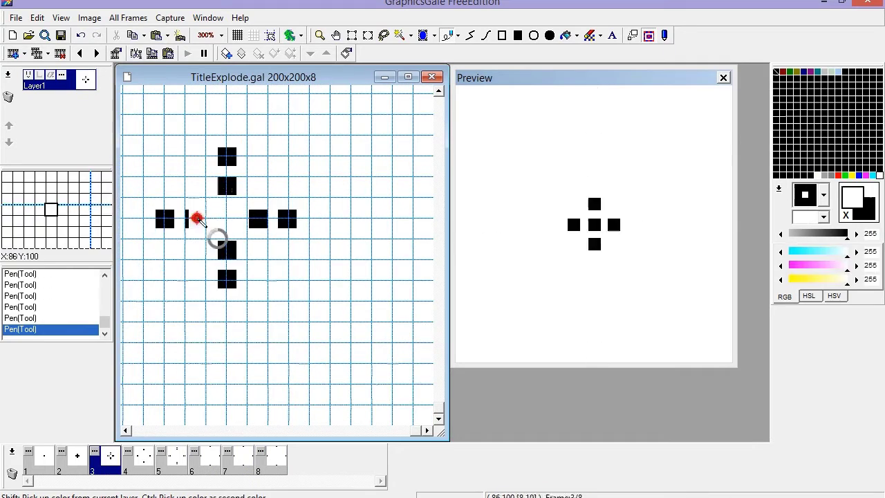
{"action": "left_click", "coordinate": [113, 460]}
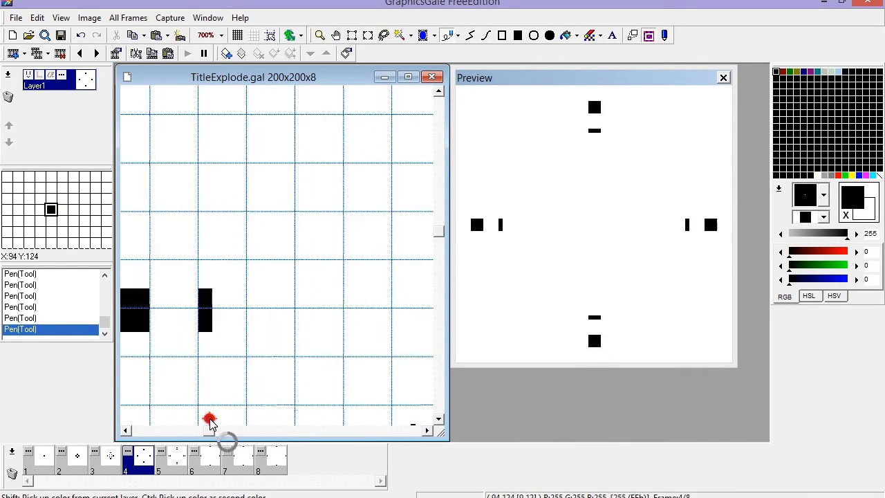
{"action": "scroll", "coordinate": [131, 300], "scroll_direction": "down", "scroll_amount": 1}
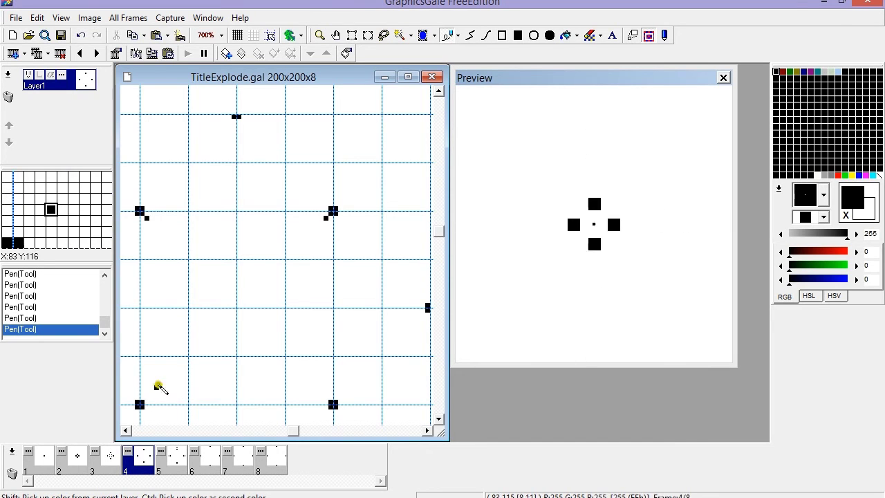
{"action": "left_click", "coordinate": [273, 271]}
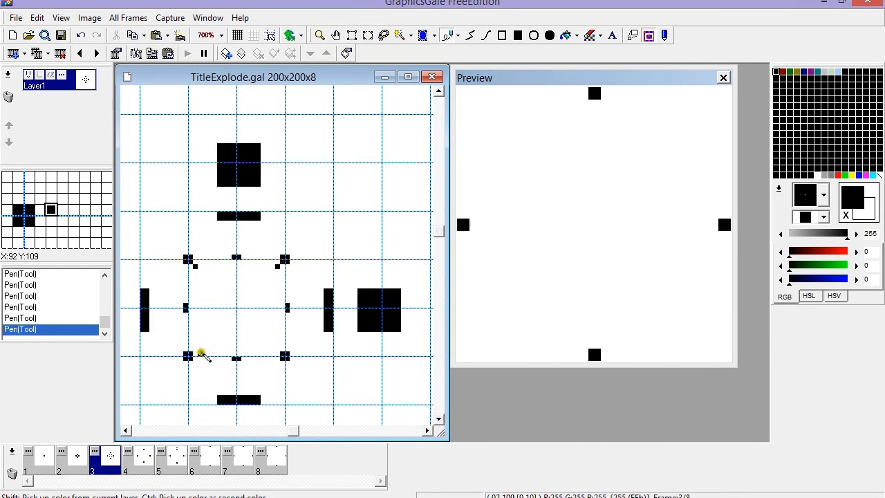
{"action": "left_click", "coordinate": [77, 455]}
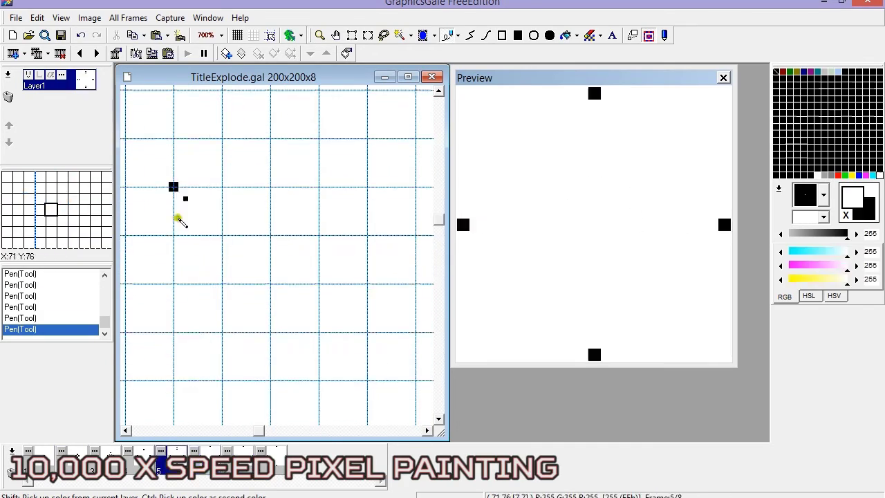
Erase corner pixels of the outer blocks and bars in frame 5 with a one-pixel white pen.
{"action": "left_click", "coordinate": [308, 297]}
{"action": "left_click", "coordinate": [336, 405]}
{"action": "left_click", "coordinate": [298, 241]}
{"action": "left_click", "coordinate": [277, 350]}
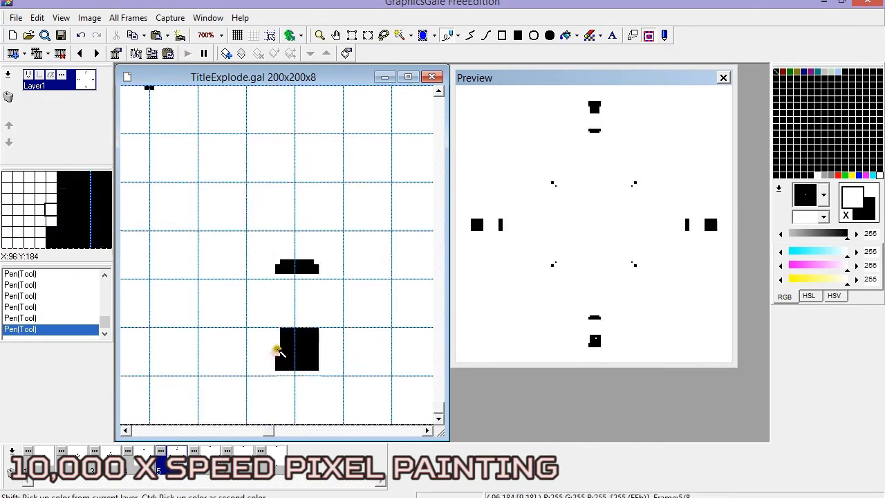
Refine the explosion fragments near the canvas edges in frame 7 by erasing pixels with the white pen.
{"action": "left_click", "coordinate": [228, 450]}
{"action": "left_click", "coordinate": [391, 264]}
{"action": "left_click", "coordinate": [428, 430]}
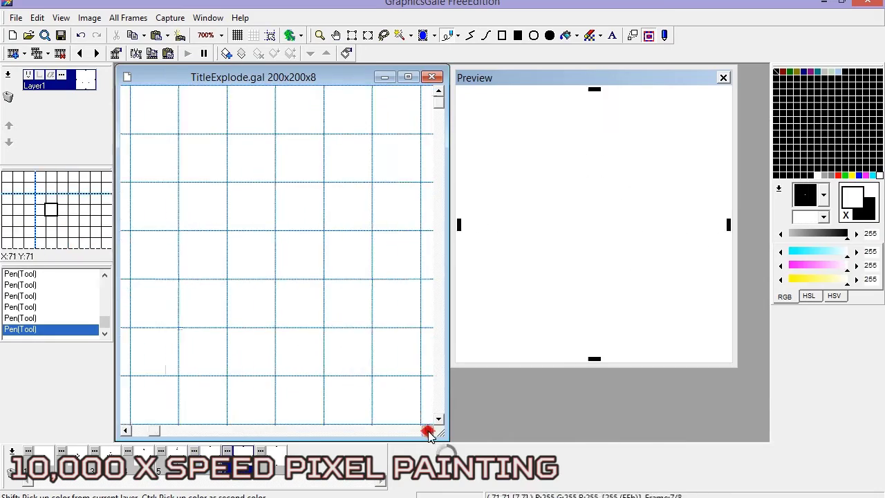
{"action": "left_click", "coordinate": [367, 200]}
{"action": "left_click", "coordinate": [300, 432]}
{"action": "left_click", "coordinate": [251, 184]}
Touch up the fragments in frame 4 with black pixels, and round out the four blocks in frame 2.
{"action": "left_click", "coordinate": [342, 432]}
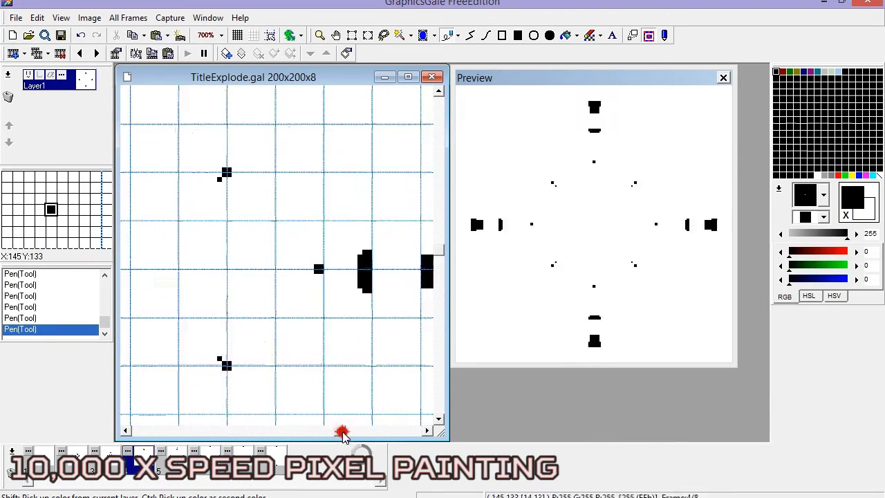
{"action": "left_click", "coordinate": [394, 252]}
{"action": "left_click", "coordinate": [80, 53]}
{"action": "left_click", "coordinate": [277, 201]}
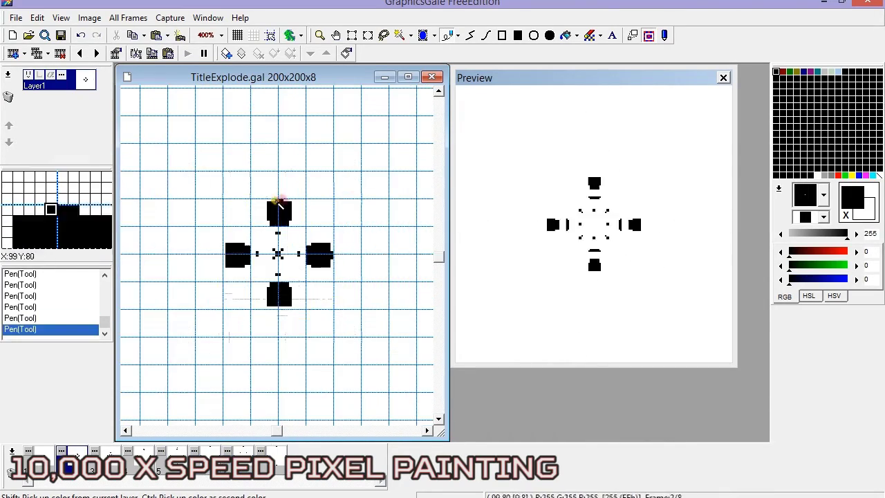
Touch up the centre of frame 1 and the inner bars in frame 3 with single black pixels.
{"action": "left_click", "coordinate": [44, 453]}
{"action": "left_click", "coordinate": [280, 254]}
{"action": "left_click", "coordinate": [110, 453]}
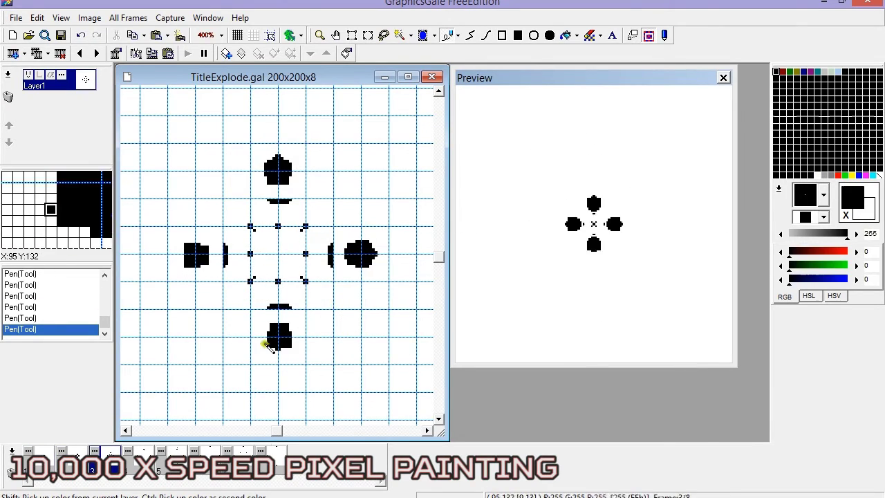
{"action": "left_click", "coordinate": [290, 306]}
{"action": "left_click", "coordinate": [290, 201]}
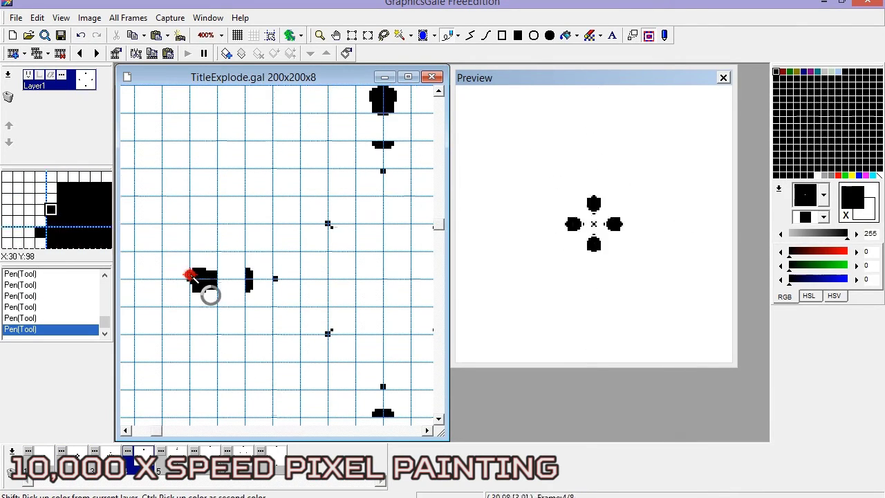
Round out the left block and the upper bar in frame 4 with black pixels.
{"action": "left_click", "coordinate": [220, 279]}
{"action": "left_click", "coordinate": [381, 147]}
{"action": "left_click_drag", "start_coordinate": [438, 224], "coordinate": [438, 347]}
{"action": "left_click_drag", "start_coordinate": [157, 430], "coordinate": [349, 429]}
Trim the corners of the inner bars in frames 5 and 6 with the white pen.
{"action": "key", "text": "x"}
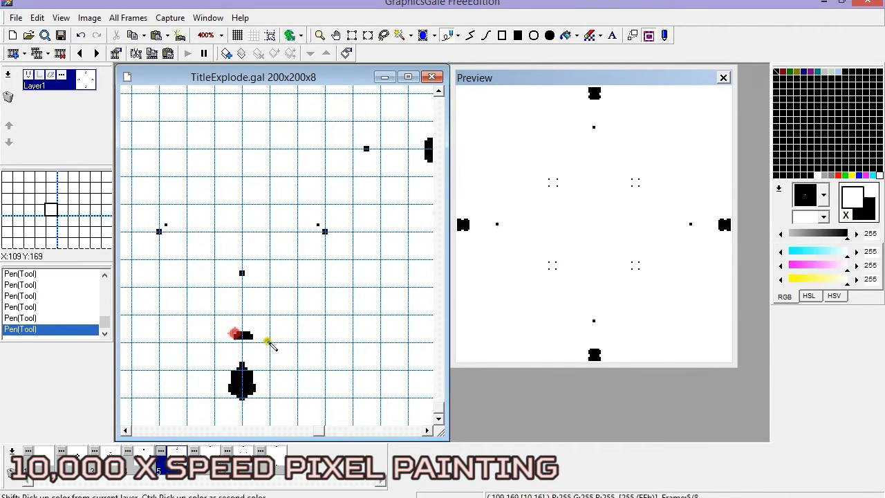
{"action": "left_click", "coordinate": [411, 244]}
{"action": "left_click_drag", "start_coordinate": [438, 287], "coordinate": [438, 102]}
{"action": "left_click", "coordinate": [168, 120]}
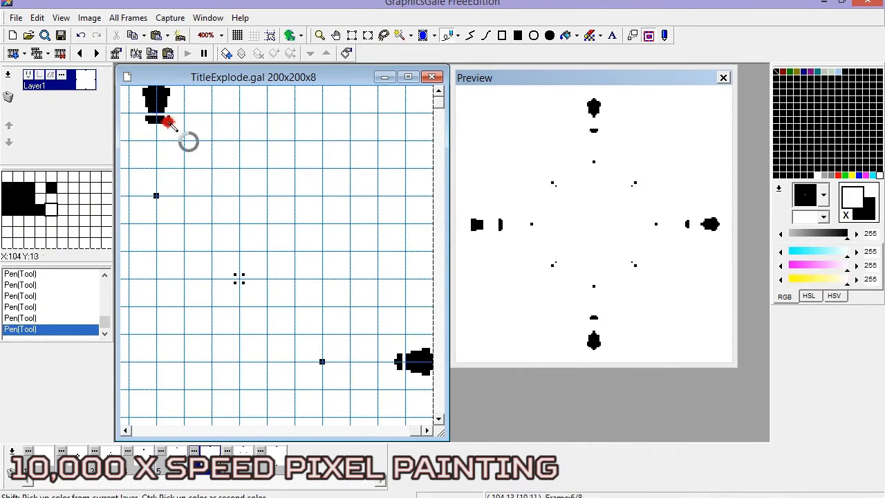
{"action": "left_click", "coordinate": [153, 122]}
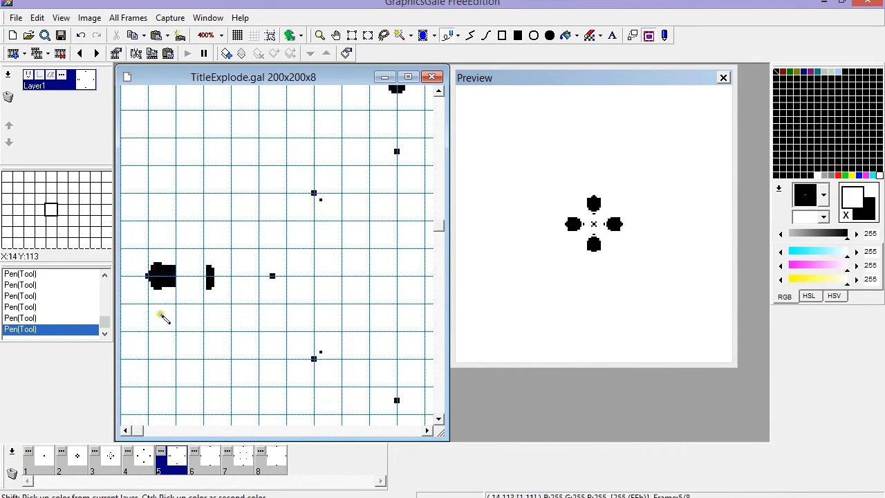
Erase pixels from the fragments at the canvas edges in frame 8.
{"action": "left_click", "coordinate": [237, 458]}
{"action": "left_click", "coordinate": [271, 458]}
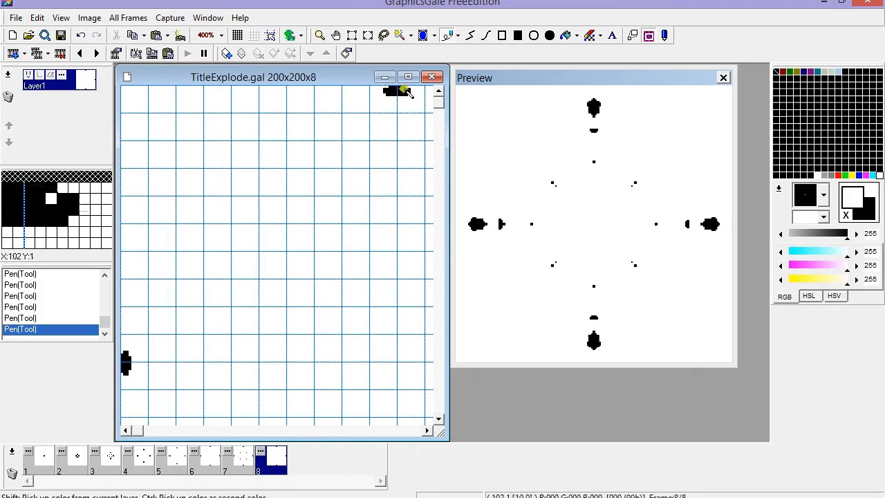
{"action": "left_click", "coordinate": [845, 215]}
{"action": "left_click_drag", "start_coordinate": [438, 408], "coordinate": [438, 102]}
Refine the outlines of the edge blocks in frames 7 and 6 pixel by pixel.
{"action": "left_click", "coordinate": [237, 457]}
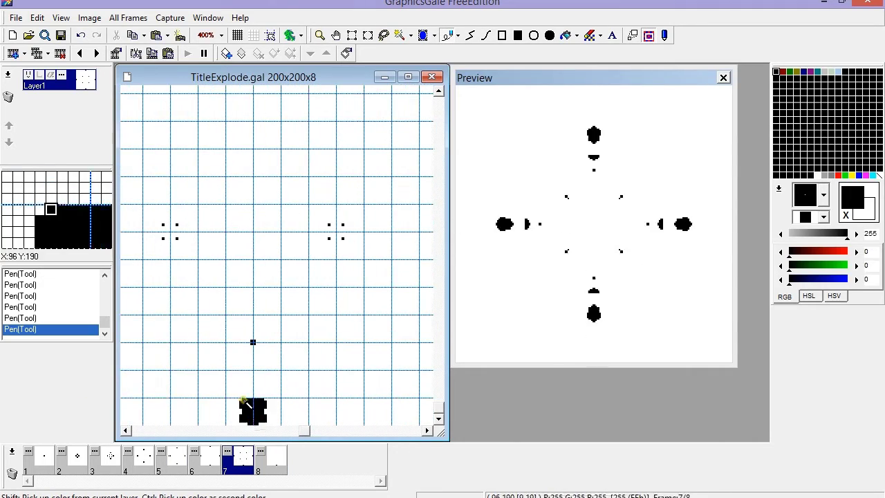
{"action": "left_click_drag", "start_coordinate": [438, 407], "coordinate": [438, 102]}
{"action": "left_click", "coordinate": [203, 457]}
{"action": "left_click_drag", "start_coordinate": [415, 430], "coordinate": [136, 430]}
{"action": "mouse_move", "coordinate": [438, 102]}
{"action": "left_mouse_down"}
{"action": "mouse_move", "coordinate": [438, 408]}
{"action": "mouse_move", "coordinate": [438, 102]}
{"action": "left_mouse_up"}
{"action": "left_click", "coordinate": [845, 215]}
{"action": "left_click_drag", "start_coordinate": [136, 430], "coordinate": [415, 430]}
Add a black tip pixel to the lower block in frame 7 and trim the left block with white.
{"action": "left_click", "coordinate": [237, 458]}
{"action": "left_click", "coordinate": [846, 215]}
{"action": "left_click", "coordinate": [156, 397]}
{"action": "mouse_move", "coordinate": [439, 286]}
{"action": "left_mouse_down"}
{"action": "mouse_move", "coordinate": [438, 407]}
{"action": "mouse_move", "coordinate": [136, 430]}
{"action": "left_mouse_up"}
{"action": "left_click", "coordinate": [845, 215]}
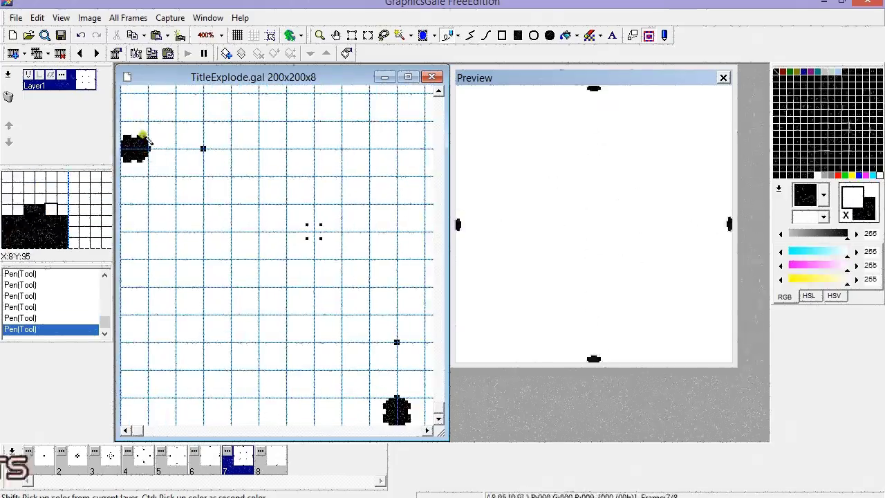
Extend the four inner bars in frame 6 toward the centre with black tip pixels.
{"action": "left_click", "coordinate": [204, 456]}
{"action": "left_click", "coordinate": [170, 456]}
{"action": "left_click", "coordinate": [137, 456]}
{"action": "left_click", "coordinate": [170, 456]}
{"action": "left_click", "coordinate": [203, 456]}
{"action": "key", "text": "x"}
{"action": "left_click", "coordinate": [163, 150]}
{"action": "left_click", "coordinate": [395, 382]}
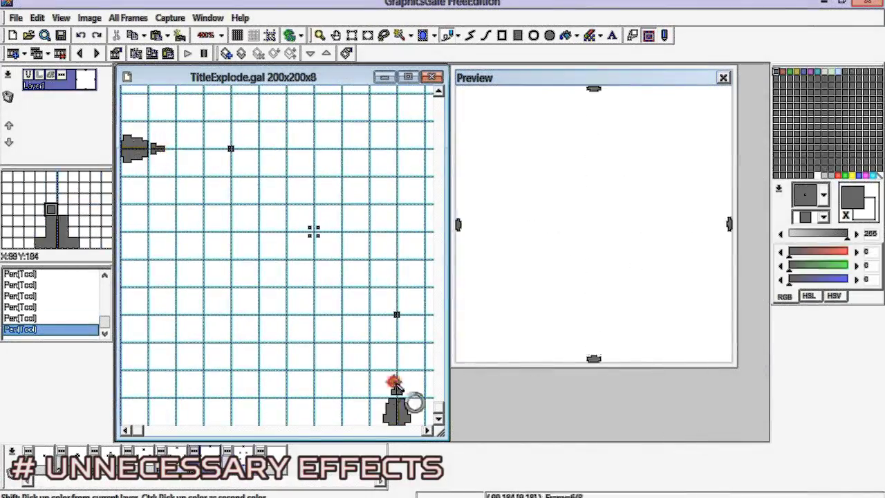
{"action": "scroll", "coordinate": [398, 232], "scroll_direction": "up", "scroll_amount": 5}
{"action": "left_click", "coordinate": [396, 128]}
{"action": "scroll", "coordinate": [396, 131], "scroll_direction": "down", "scroll_amount": 4}
{"action": "left_click_drag", "start_coordinate": [139, 431], "coordinate": [415, 437]}
{"action": "left_click", "coordinate": [391, 191]}
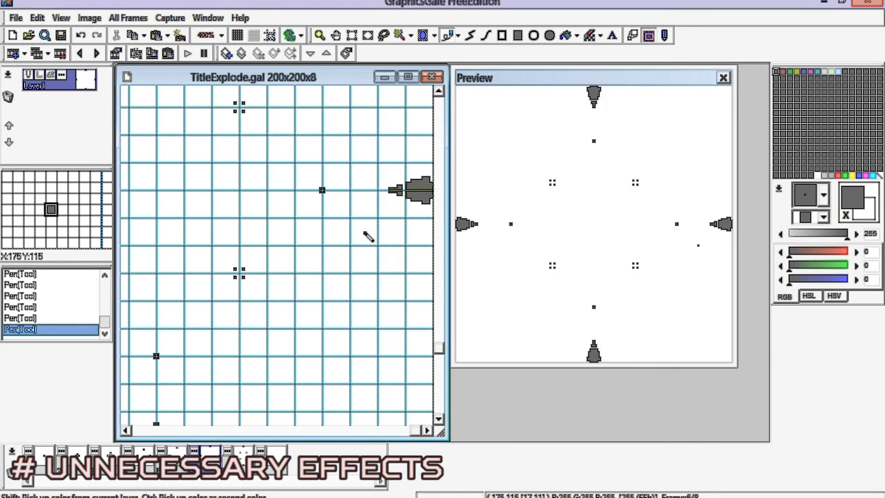
Trim corners of the right and lower inner bars in frame 4 and add black tip pixels to them.
{"action": "left_click", "coordinate": [177, 454]}
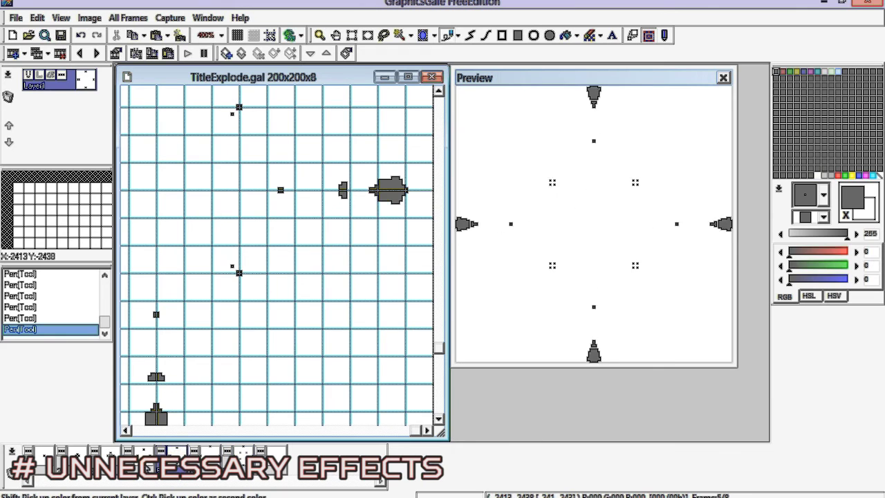
{"action": "left_click", "coordinate": [146, 463]}
{"action": "key", "text": "x"}
{"action": "left_click", "coordinate": [291, 181]}
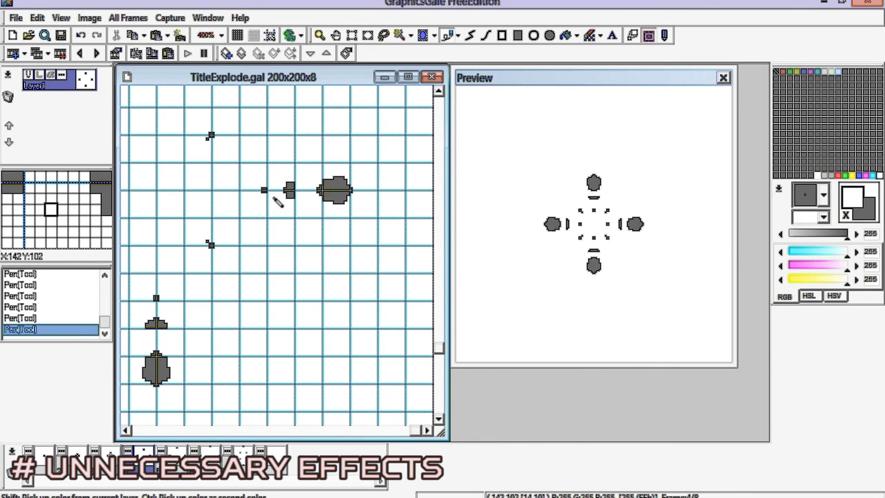
{"action": "key", "text": "x"}
{"action": "left_click", "coordinate": [282, 190]}
{"action": "key", "text": "x"}
{"action": "left_click", "coordinate": [166, 322]}
{"action": "left_click", "coordinate": [146, 326]}
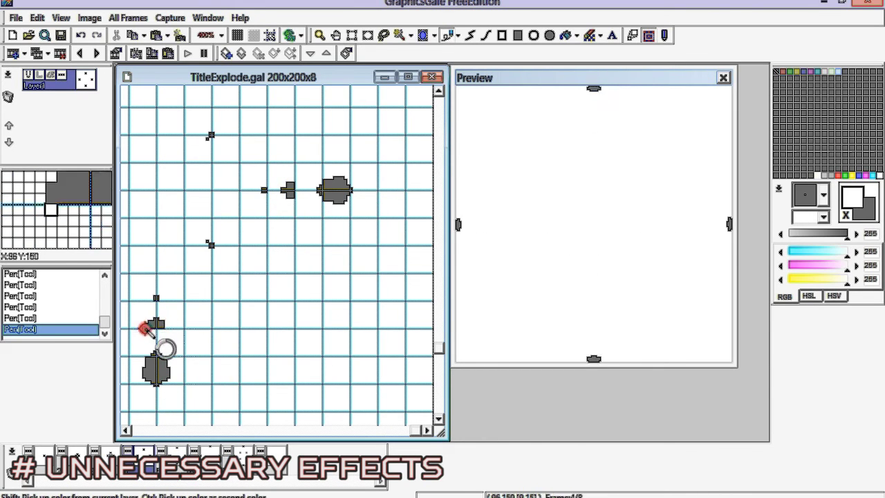
{"action": "key", "text": "x"}
{"action": "left_click", "coordinate": [156, 315]}
Add a black tip to the upper inner bar in frame 4 and taper the upper and right bars with white.
{"action": "scroll", "coordinate": [157, 315], "scroll_direction": "up", "scroll_amount": 5}
{"action": "left_click", "coordinate": [156, 236]}
{"action": "key", "text": "x"}
{"action": "left_click", "coordinate": [166, 225]}
{"action": "left_click", "coordinate": [147, 226]}
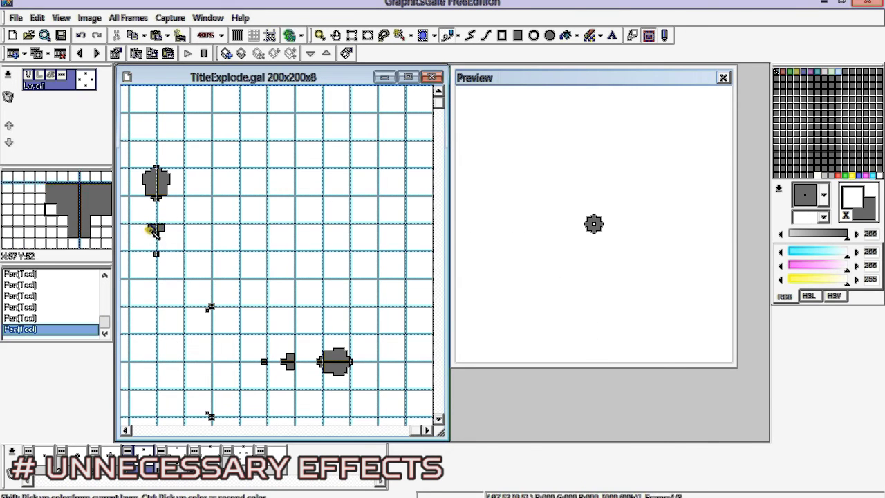
{"action": "left_click", "coordinate": [288, 354]}
{"action": "left_click", "coordinate": [287, 368]}
Taper the lower and left inner bars in frame 4 by erasing their corner pixels.
{"action": "scroll", "coordinate": [287, 368], "scroll_direction": "down", "scroll_amount": 5}
{"action": "left_click", "coordinate": [163, 364]}
{"action": "left_click", "coordinate": [149, 364]}
{"action": "left_click_drag", "start_coordinate": [416, 429], "coordinate": [147, 429]}
{"action": "left_click", "coordinate": [259, 242]}
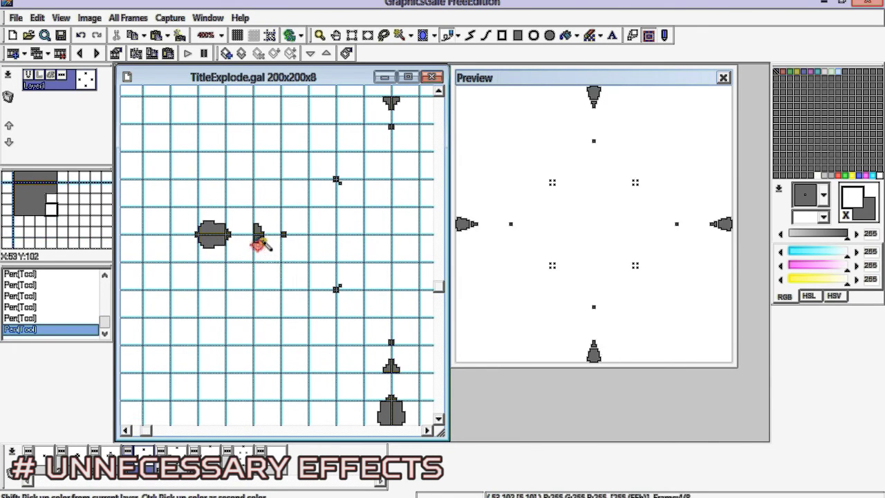
{"action": "right_click", "coordinate": [256, 228]}
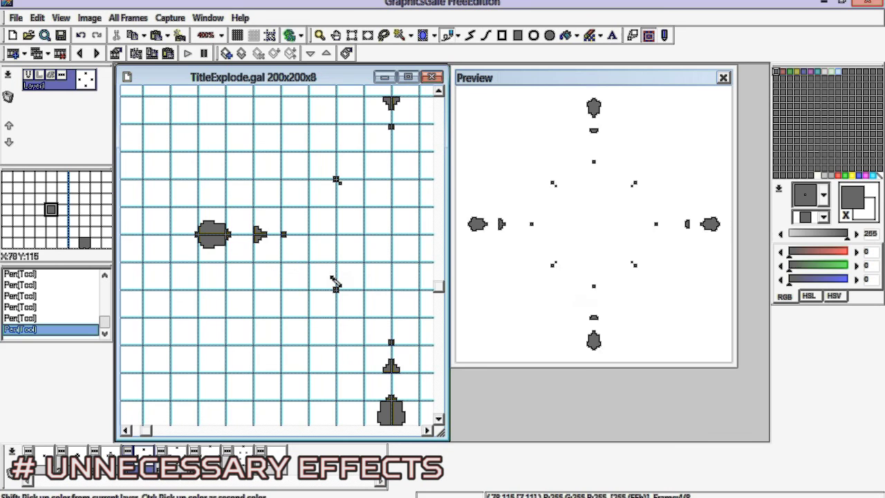
Export the frames as a one-column combined image named TitleExplode.png with alpha channel in the titlescreen02 folder.
{"action": "left_click", "coordinate": [209, 459]}
{"action": "left_click", "coordinate": [241, 459]}
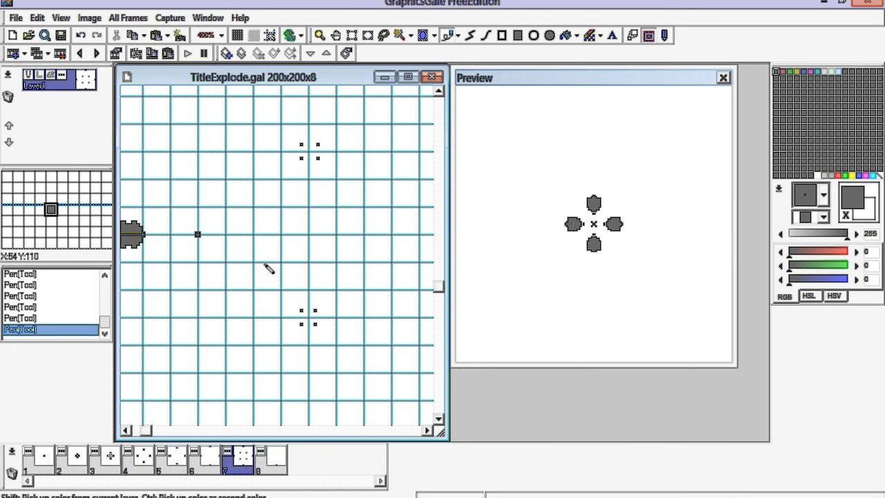
{"action": "left_click", "coordinate": [16, 17]}
{"action": "left_click", "coordinate": [38, 157]}
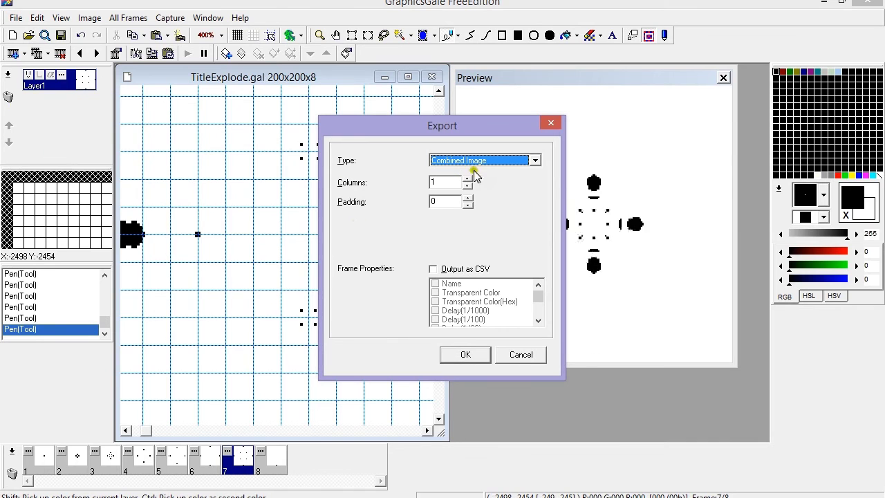
{"action": "left_click", "coordinate": [465, 354]}
{"action": "left_click", "coordinate": [481, 249]}
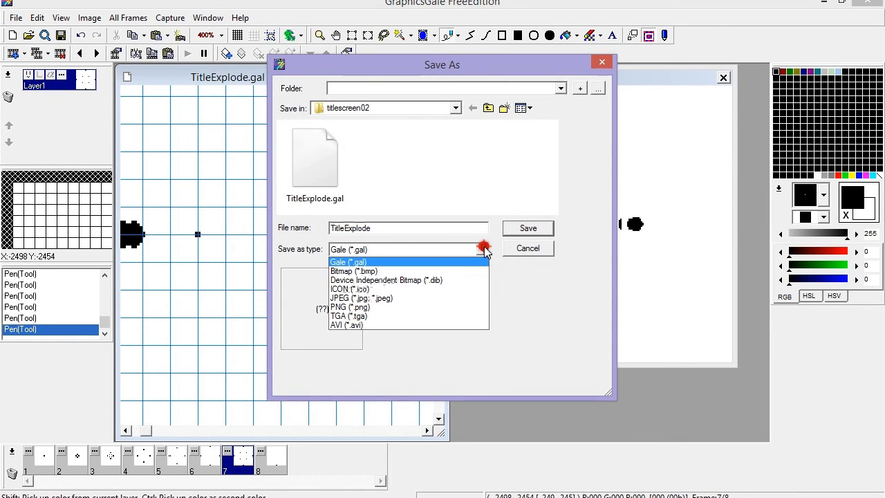
{"action": "left_click", "coordinate": [376, 307]}
{"action": "left_click", "coordinate": [499, 287]}
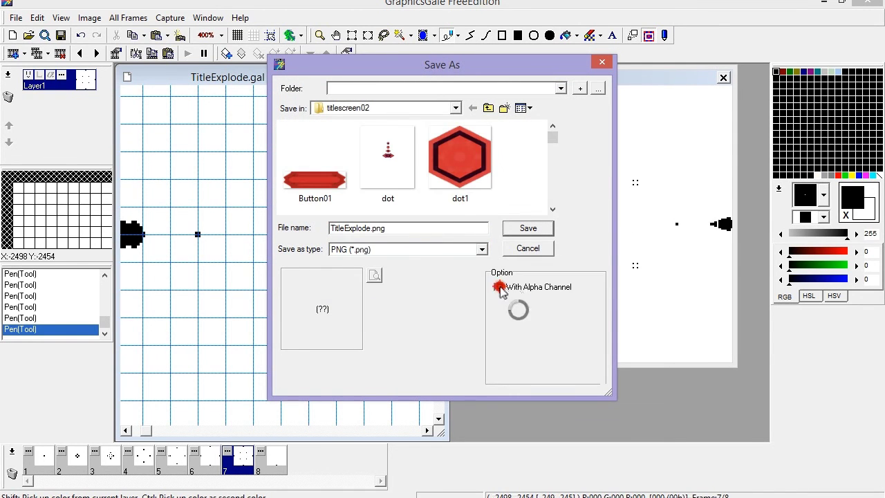
{"action": "left_click", "coordinate": [528, 229]}
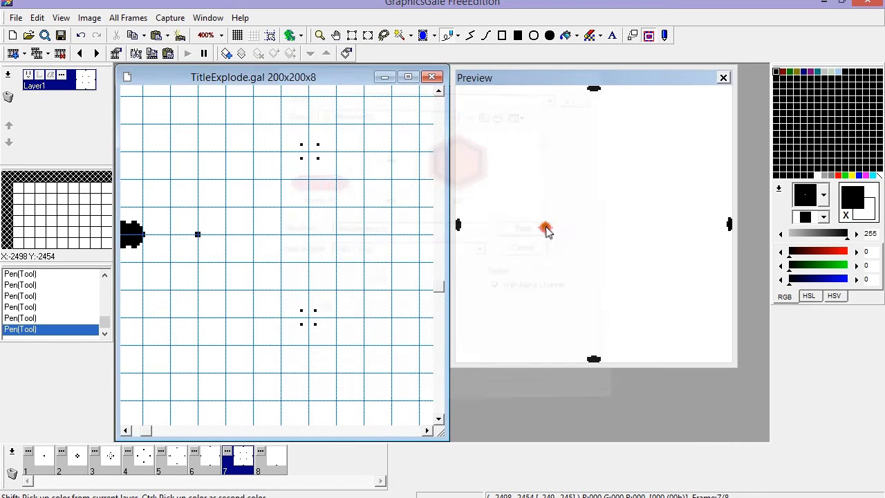
Switch to Unity and slice the TitleExplode sprite sheet by a grid cell size of 200 x 200 pixels.
{"action": "left_click", "coordinate": [329, 415]}
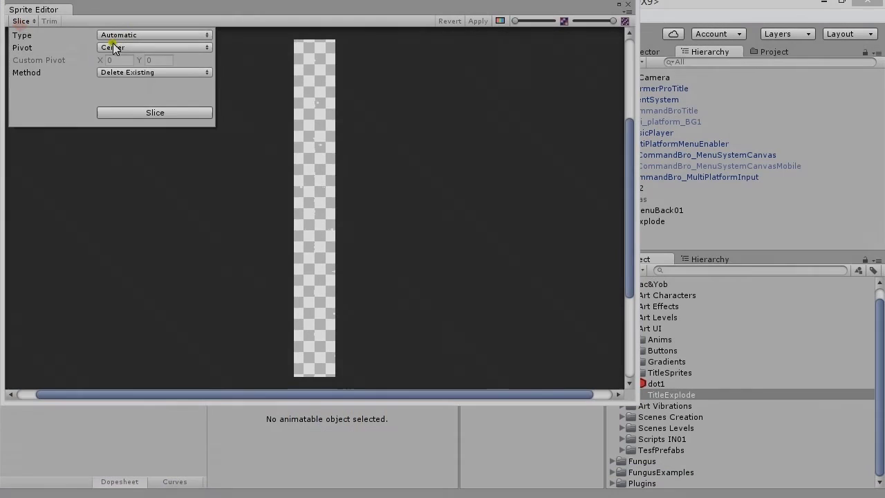
{"action": "left_click", "coordinate": [155, 34]}
{"action": "left_click", "coordinate": [141, 65]}
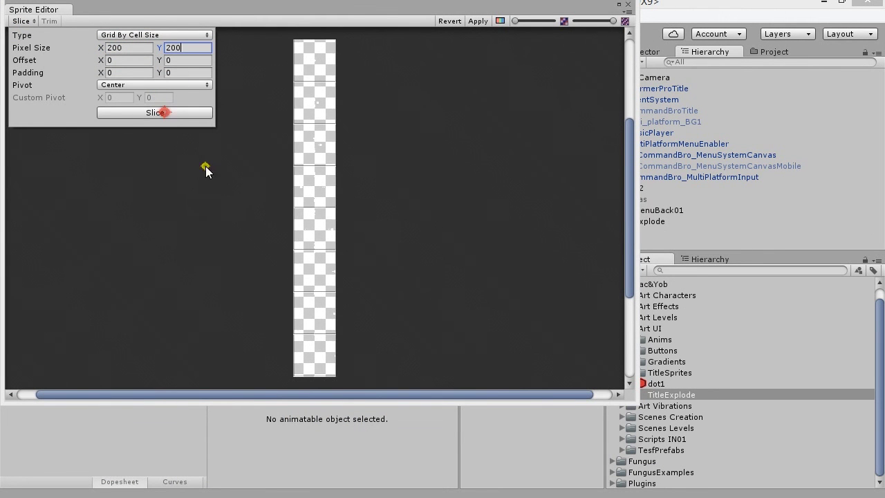
{"action": "left_click", "coordinate": [183, 114]}
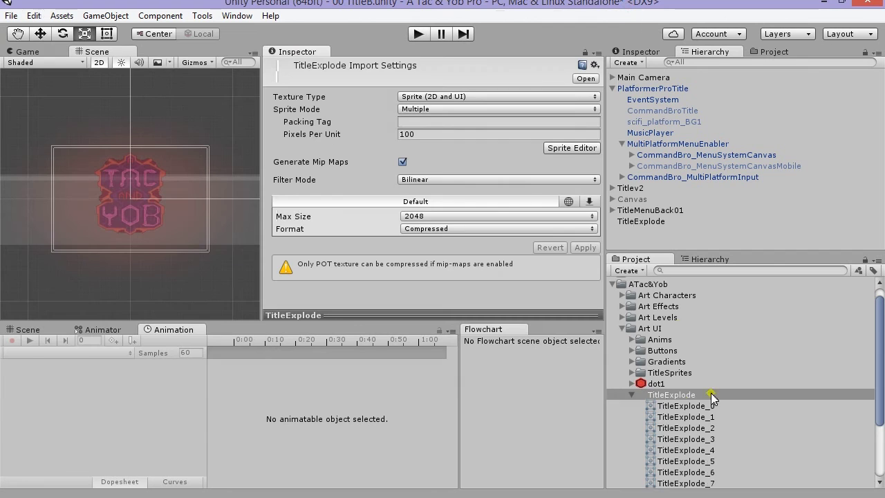
Create an animation from sprites TitleExplode_0 to TitleExplode_7 in the scene, overwriting TitleExplodeA.anim in the Art UI Anims folder.
{"action": "left_click", "coordinate": [679, 317]}
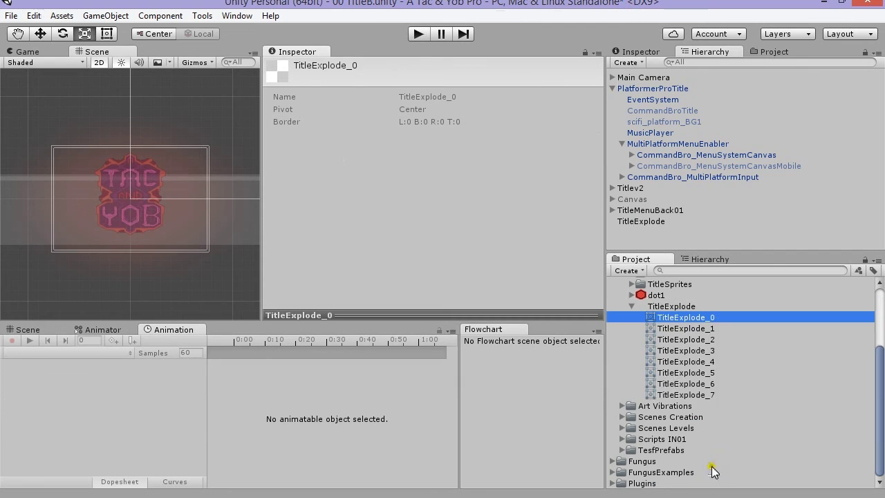
{"action": "left_click", "coordinate": [684, 394], "text": "shift"}
{"action": "left_click_drag", "start_coordinate": [685, 394], "coordinate": [503, 297]}
{"action": "left_click_drag", "start_coordinate": [134, 197], "coordinate": [133, 198]}
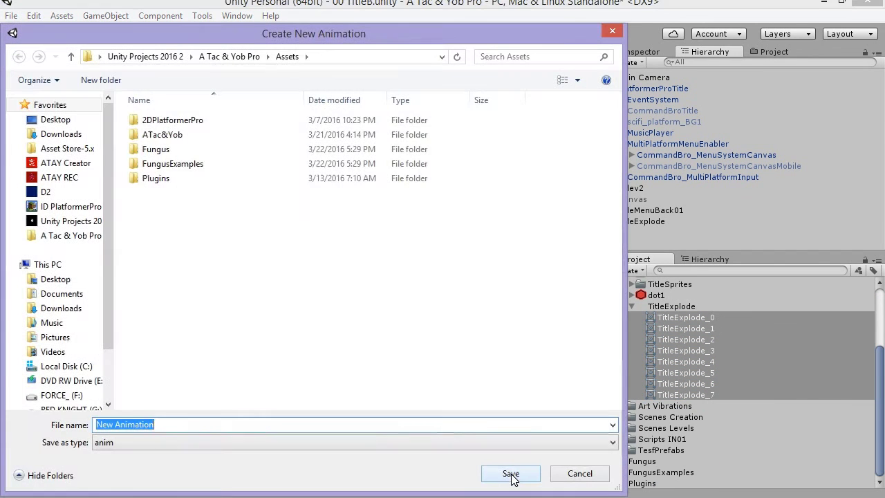
{"action": "double_click", "coordinate": [152, 136]}
{"action": "double_click", "coordinate": [158, 164]}
{"action": "double_click", "coordinate": [177, 149]}
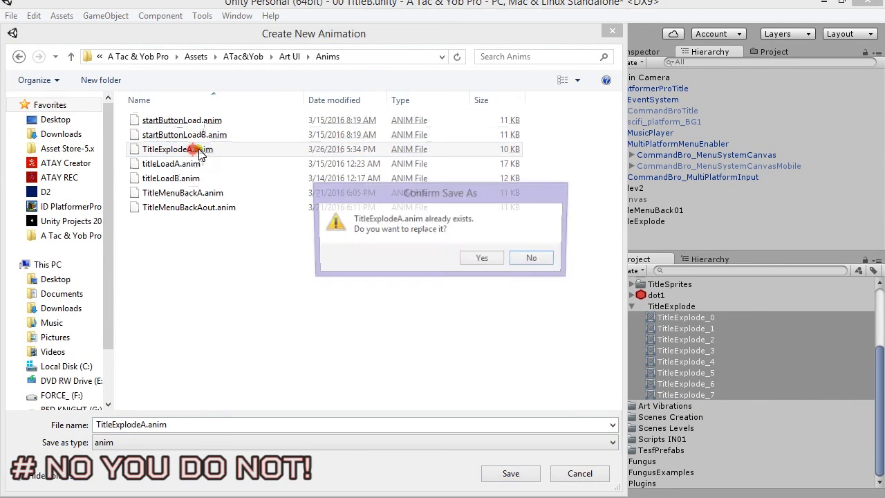
{"action": "left_click", "coordinate": [479, 257]}
Parent TitleExplode_0 under TitleExplode and keyframe its sprite colour to red at the animation's last frame.
{"action": "left_click_drag", "start_coordinate": [664, 232], "coordinate": [642, 222]}
{"action": "left_click_drag", "start_coordinate": [235, 340], "coordinate": [342, 340]}
{"action": "key", "text": "f"}
{"action": "scroll", "coordinate": [446, 172], "scroll_direction": "down", "scroll_amount": 3}
{"action": "left_click", "coordinate": [446, 116]}
{"action": "left_click_drag", "start_coordinate": [537, 274], "coordinate": [426, 274]}
{"action": "left_click", "coordinate": [562, 37]}
{"action": "scroll", "coordinate": [511, 115], "scroll_direction": "up", "scroll_amount": 3}
{"action": "left_click", "coordinate": [30, 340]}
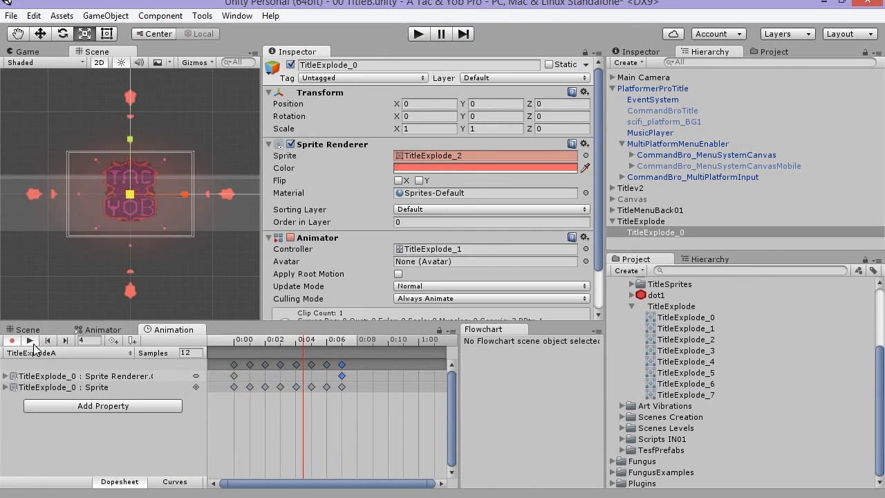
Set the TitleExplode object's X and Y scale to 5 and duplicate it.
{"action": "left_click", "coordinate": [654, 221]}
{"action": "left_click_drag", "start_coordinate": [443, 129], "coordinate": [366, 129]}
{"action": "type", "text": "5"}
{"action": "key", "text": "Tab"}
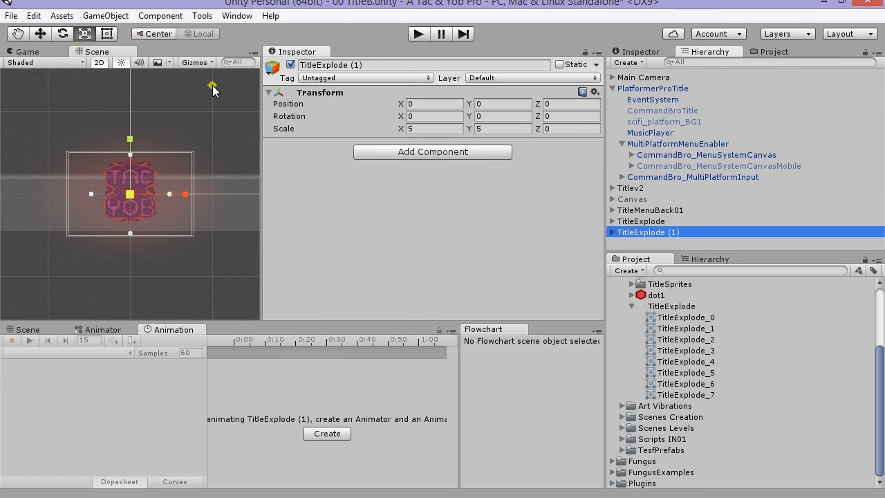
Rotate TitleExplode (1) to 315 degrees on Z and play-test the scene.
{"action": "key", "text": "e"}
{"action": "left_click_drag", "start_coordinate": [215, 183], "coordinate": [198, 247]}
{"action": "left_click", "coordinate": [417, 34]}
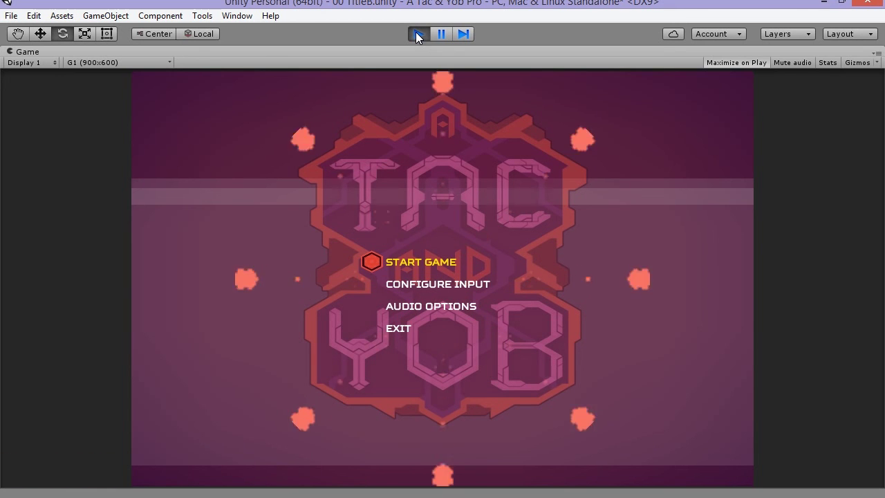
{"action": "left_click", "coordinate": [417, 33]}
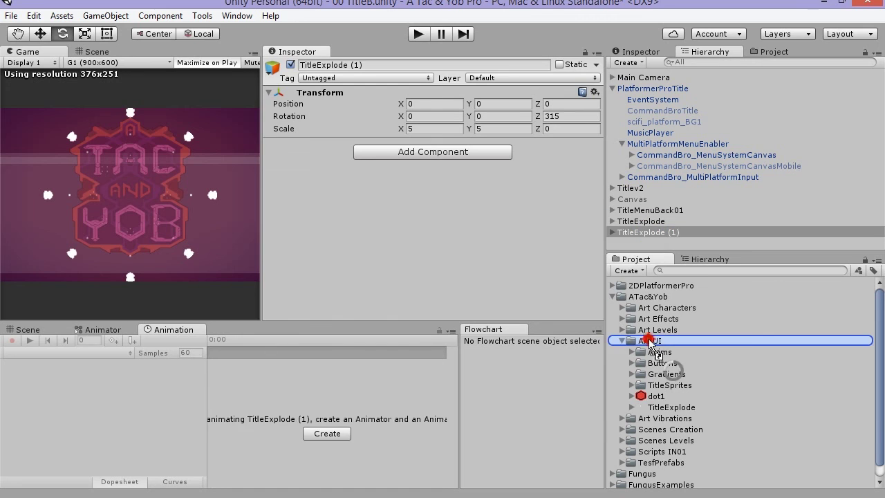
Save TitleExplode as a prefab in Art UI and open the 00 TitleA scene.
{"action": "scroll", "coordinate": [649, 463], "scroll_direction": "down", "scroll_amount": 2}
{"action": "left_click", "coordinate": [621, 428]}
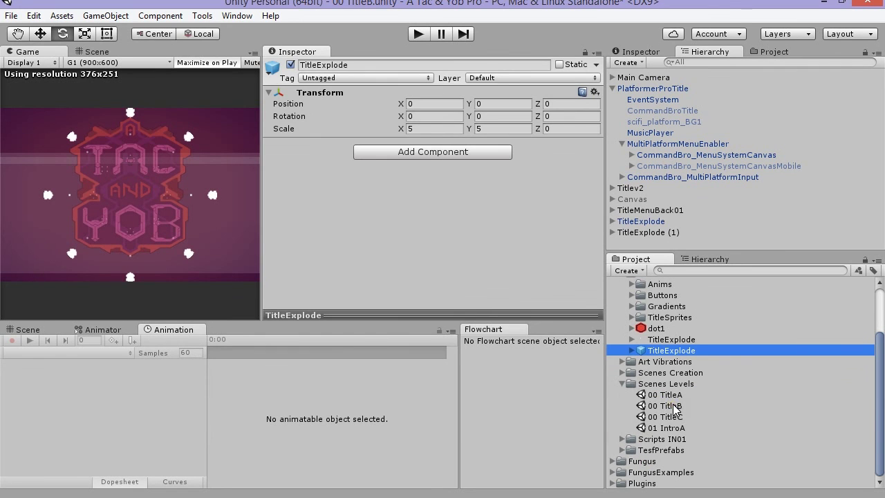
{"action": "double_click", "coordinate": [674, 406]}
{"action": "mouse_move", "coordinate": [641, 133]}
{"action": "left_mouse_down"}
{"action": "mouse_move", "coordinate": [666, 283]}
{"action": "mouse_move", "coordinate": [643, 137]}
{"action": "left_mouse_up"}
{"action": "left_click", "coordinate": [665, 462]}
{"action": "left_click", "coordinate": [644, 465]}
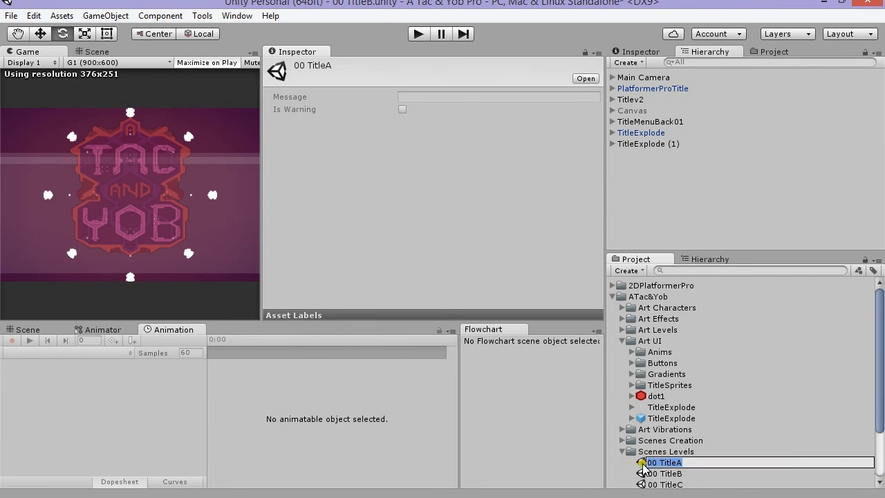
{"action": "double_click", "coordinate": [643, 465]}
Add the TitleExplode prefab to the 00 TitleA scene and duplicate it.
{"action": "left_click", "coordinate": [682, 486]}
{"action": "left_click", "coordinate": [673, 460]}
{"action": "left_click", "coordinate": [658, 427]}
{"action": "left_click_drag", "start_coordinate": [665, 419], "coordinate": [651, 174]}
{"action": "left_click", "coordinate": [97, 52]}
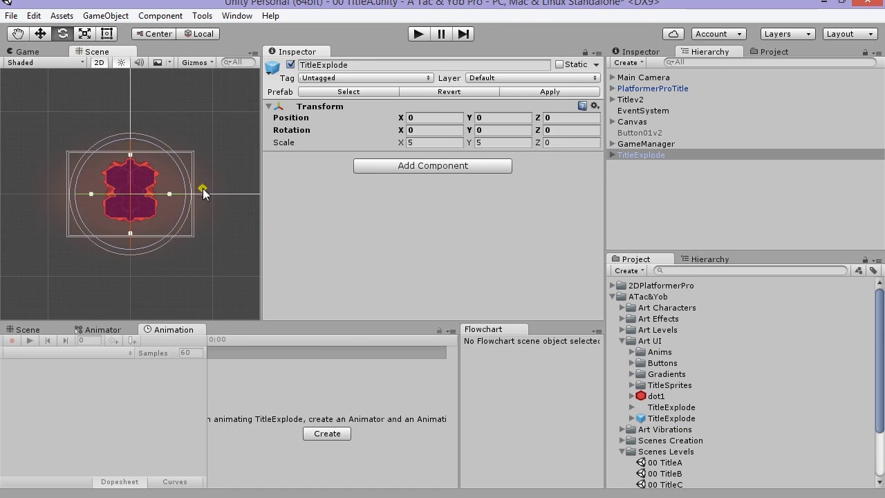
{"action": "key", "text": "ctrl+d"}
Play-test 00 TitleA by starting the experience and then starting the game from the menu.
{"action": "left_click", "coordinate": [417, 34]}
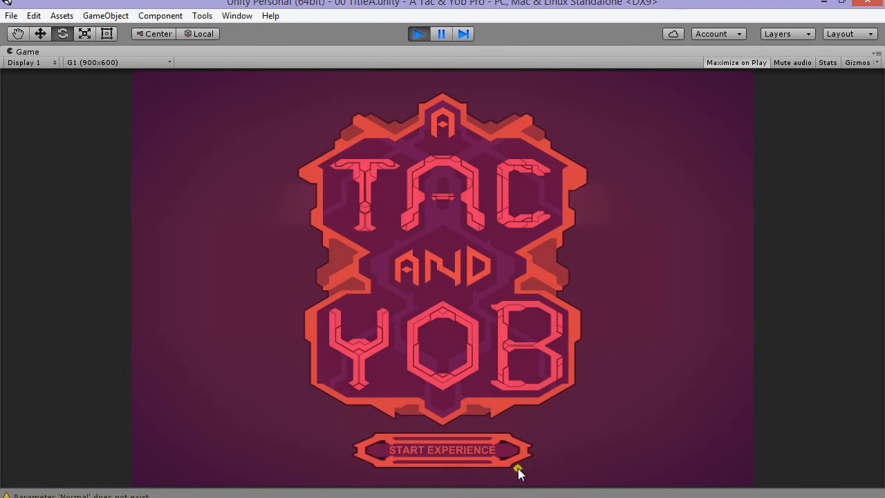
{"action": "left_click", "coordinate": [425, 453]}
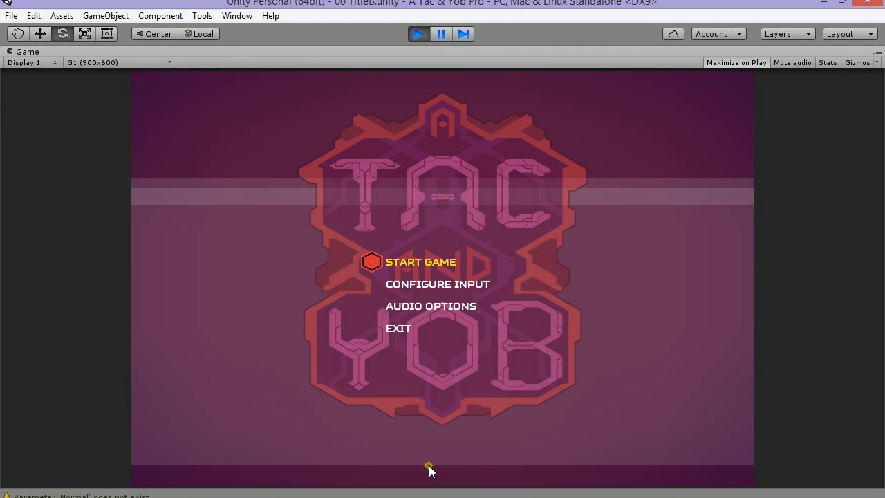
{"action": "left_click", "coordinate": [430, 263]}
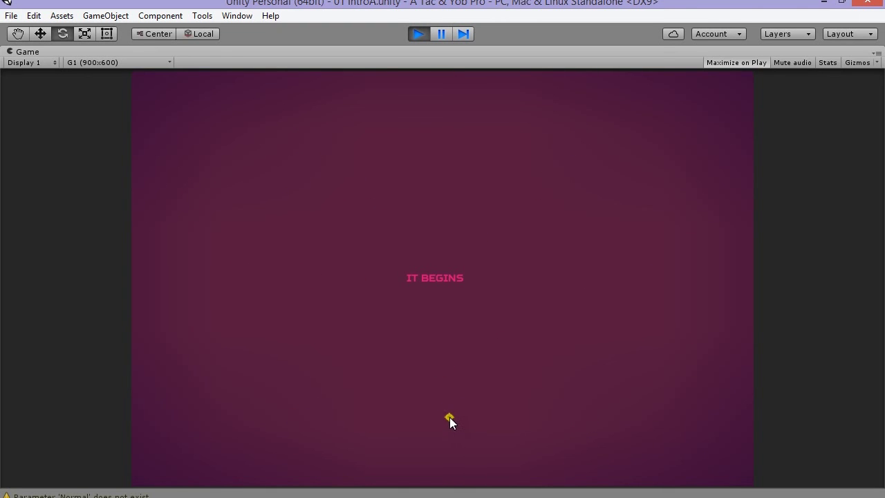